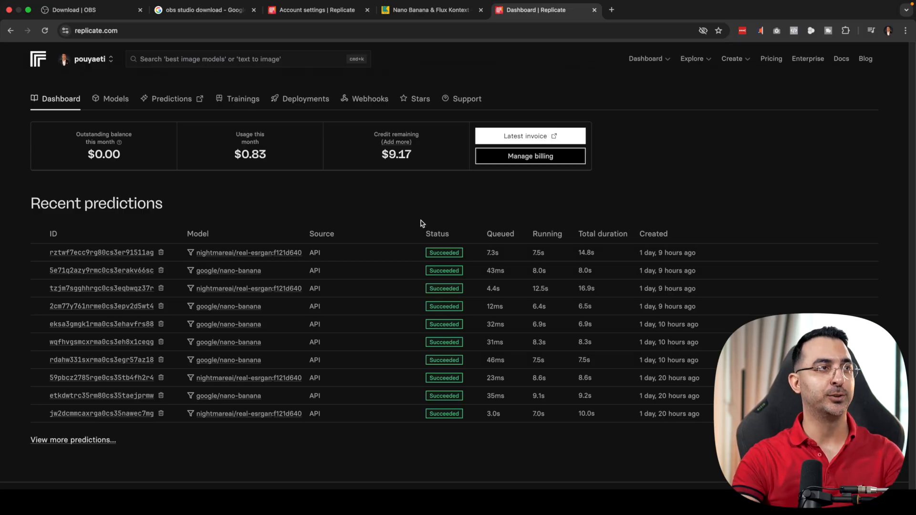
Open the Nano Banana & Flux Kontext product page on Gumroad and look through its overview.
click(414, 11)
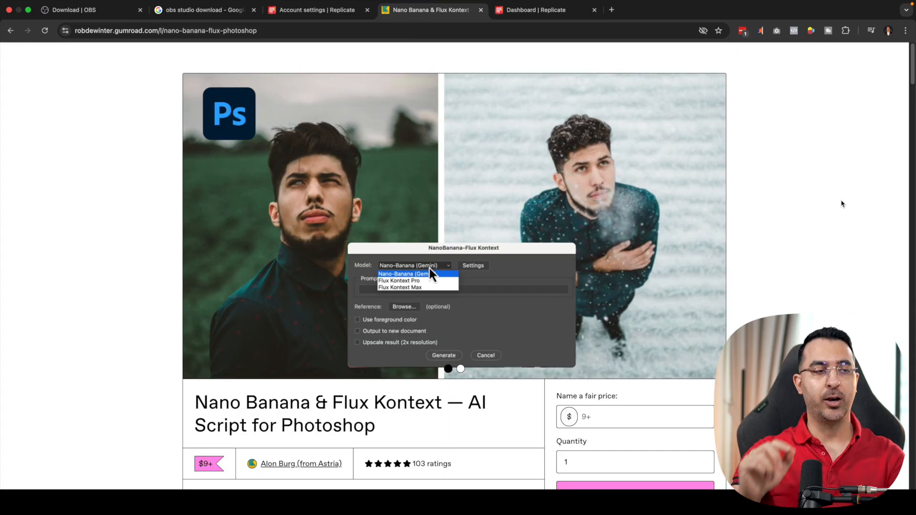
scroll(710, 224, down, 2)
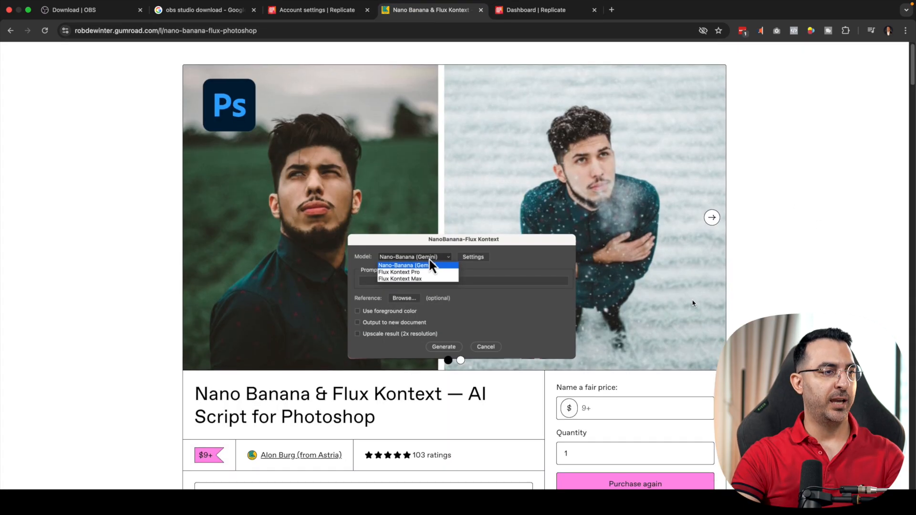
scroll(583, 434, down, 20)
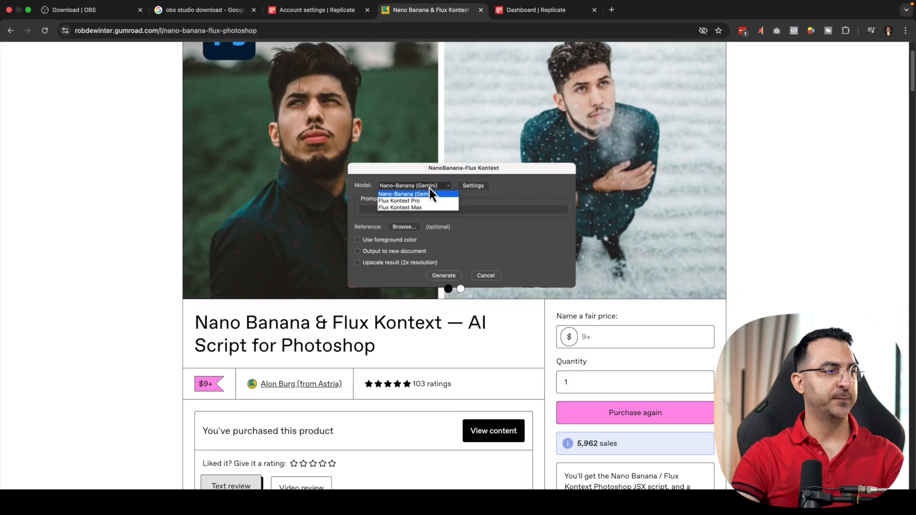
scroll(700, 276, down, 6)
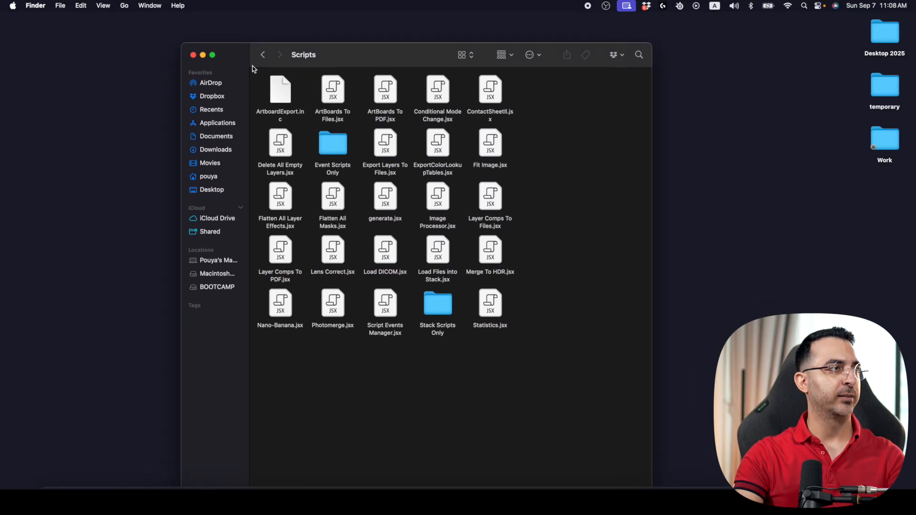
Switch to Finder, go up to the Adobe Photoshop 2025 folder, and open Presets and its Scripts folder.
click(262, 56)
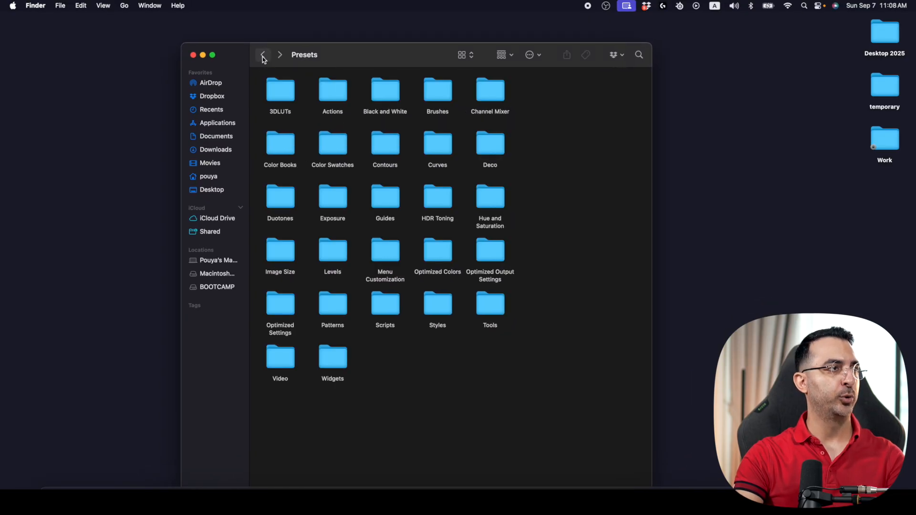
click(263, 57)
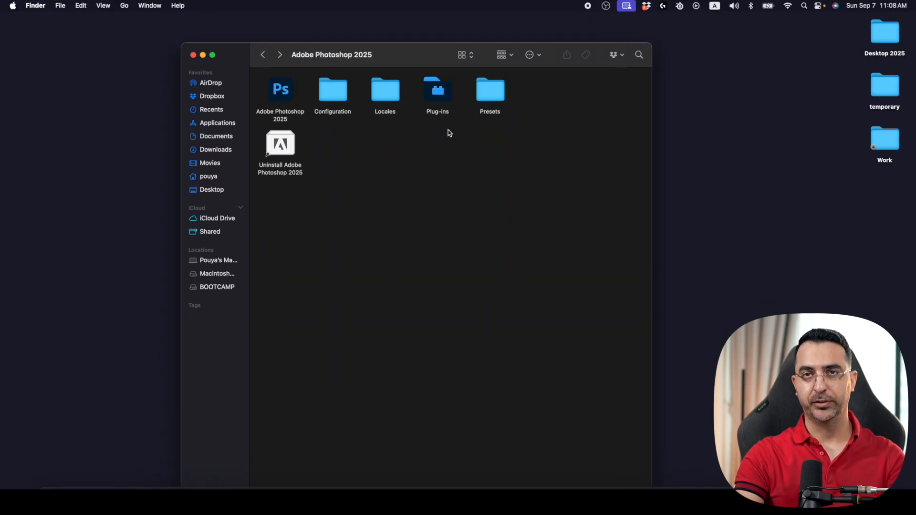
double_click(481, 92)
double_click(396, 308)
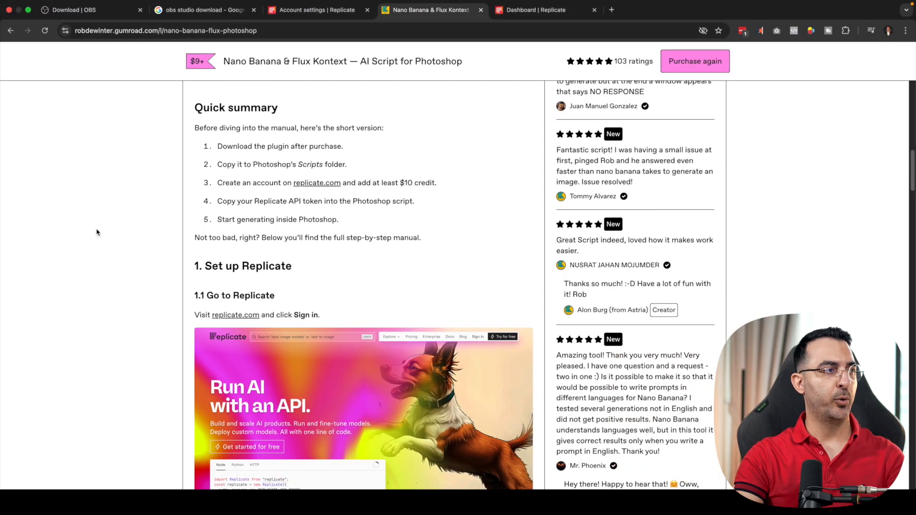
Read the product page's setup manual on Replicate sign-in, credit, auto reload and API tokens, then open the Replicate account settings.
scroll(105, 234, down, 7)
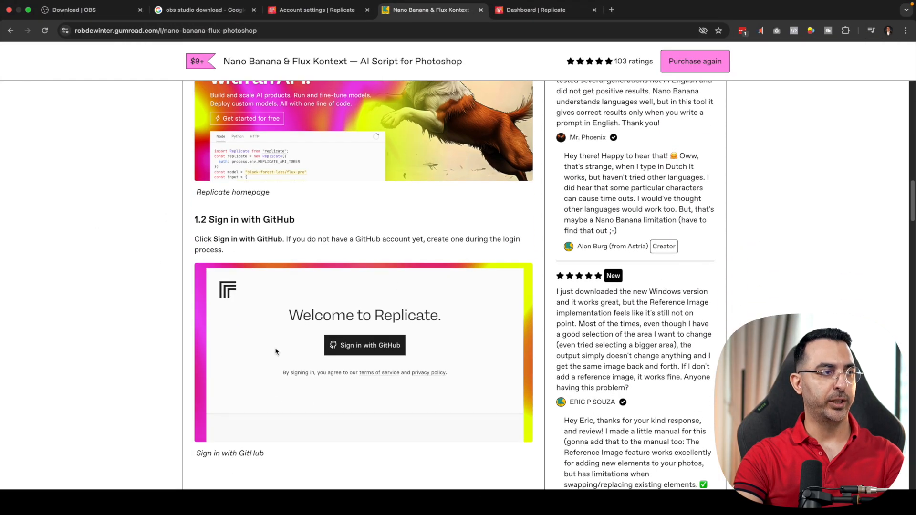
scroll(275, 351, down, 8)
scroll(200, 288, down, 18)
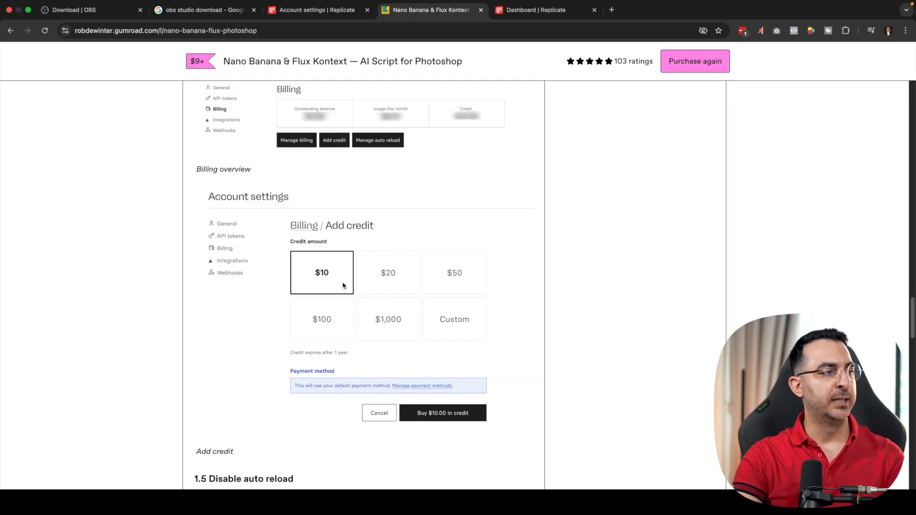
scroll(377, 261, down, 2)
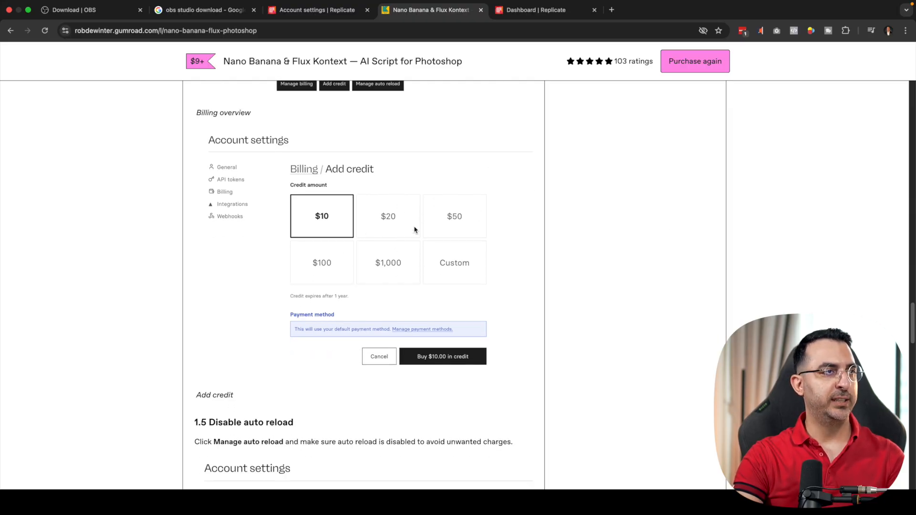
scroll(333, 280, down, 10)
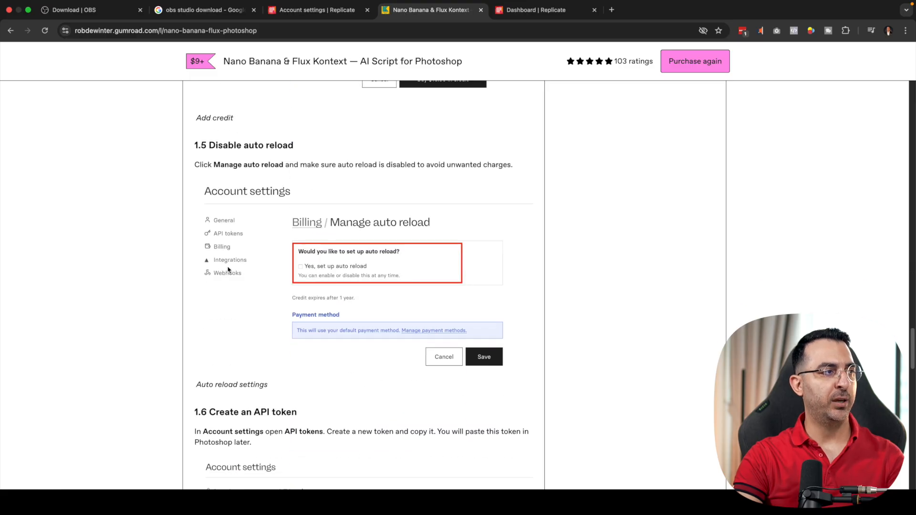
scroll(229, 200, down, 2)
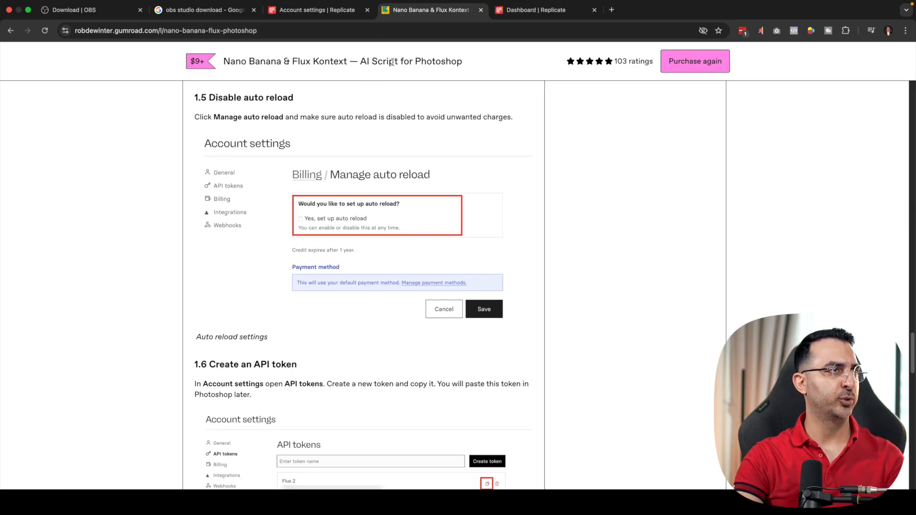
click(332, 11)
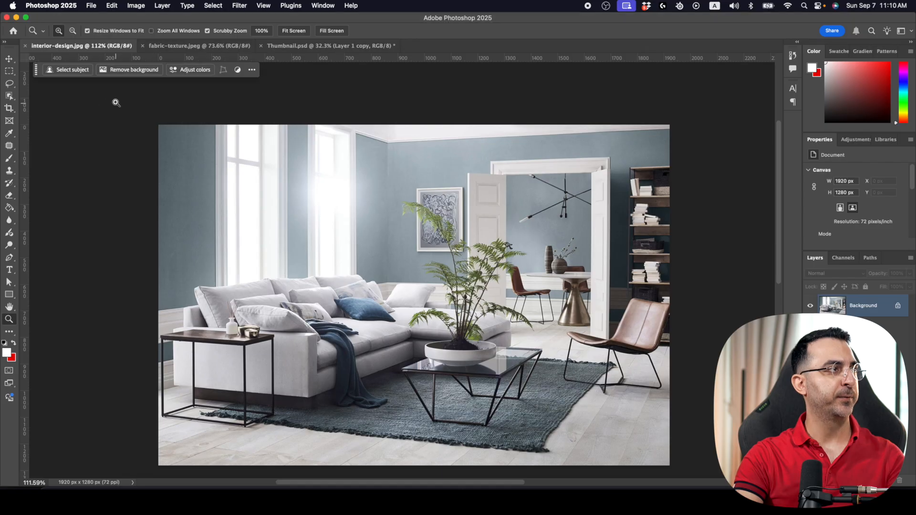
Switch to Photoshop and try to run the Nano-Banana script on interior-design.jpg without a selection.
click(107, 76)
drag(478, 245, 446, 255)
drag(521, 252, 379, 210)
drag(467, 257, 468, 247)
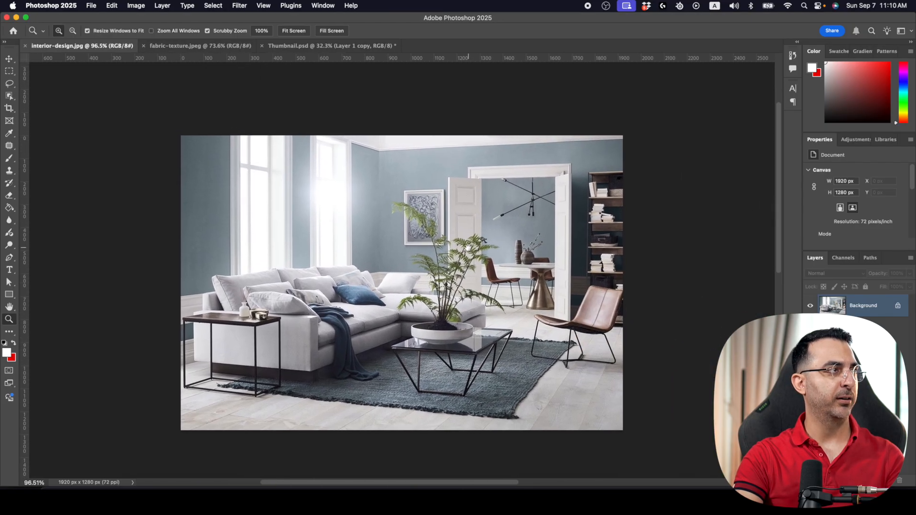
click(91, 6)
mouse_move(126, 230)
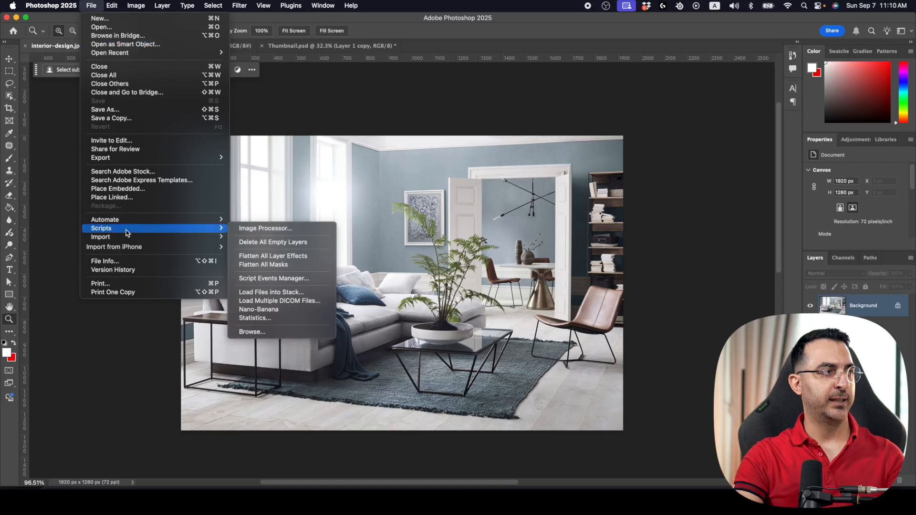
click(285, 311)
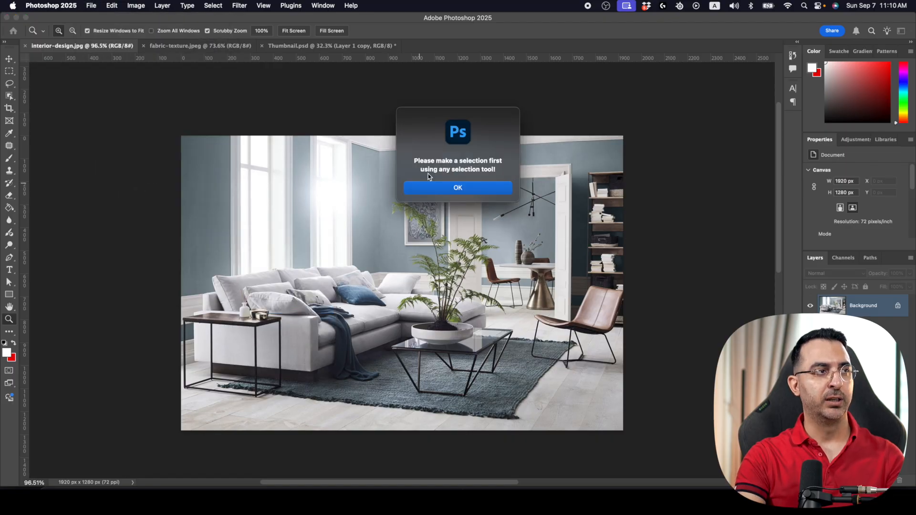
click(453, 190)
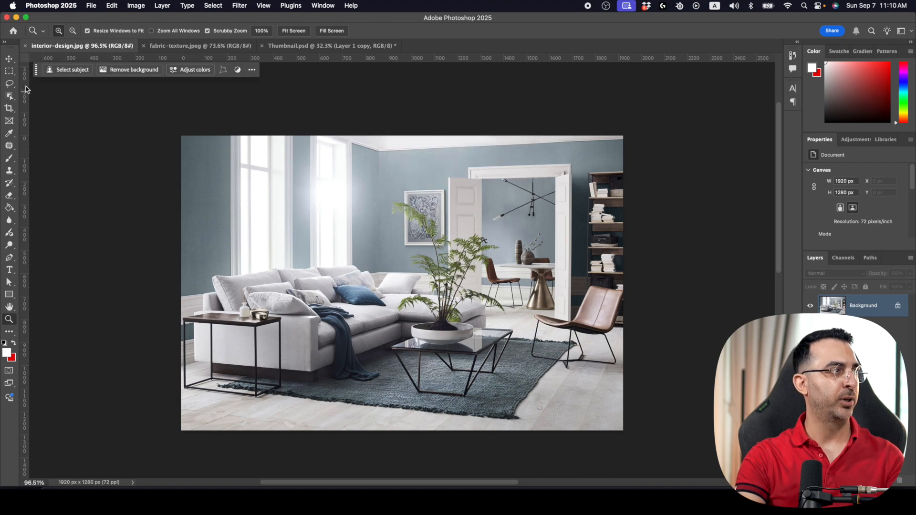
Draw a rectangular marquee selection around the sofa and coffee table, then run the Nano-Banana script.
click(10, 71)
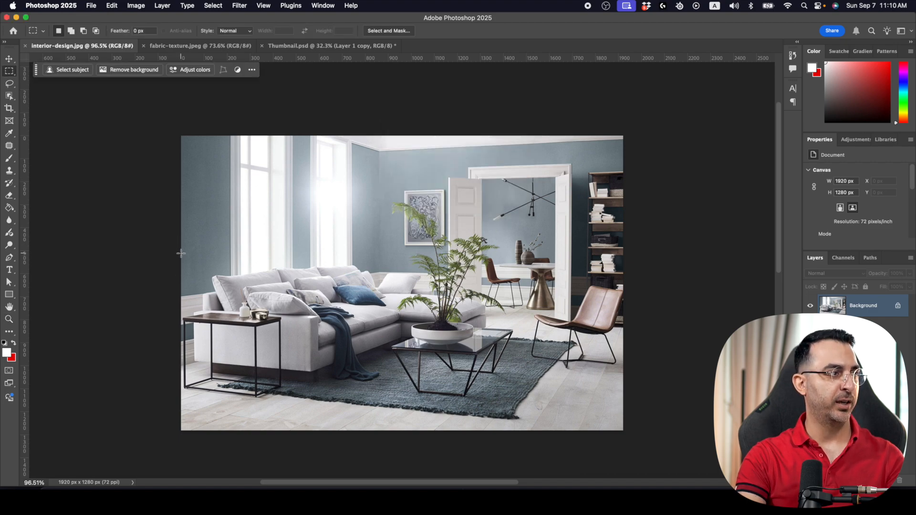
drag(181, 256, 519, 386)
click(91, 5)
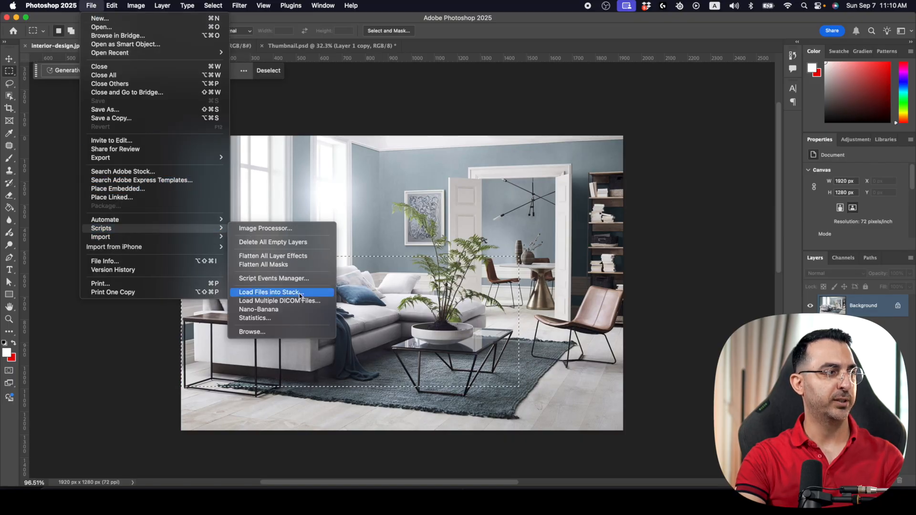
click(287, 308)
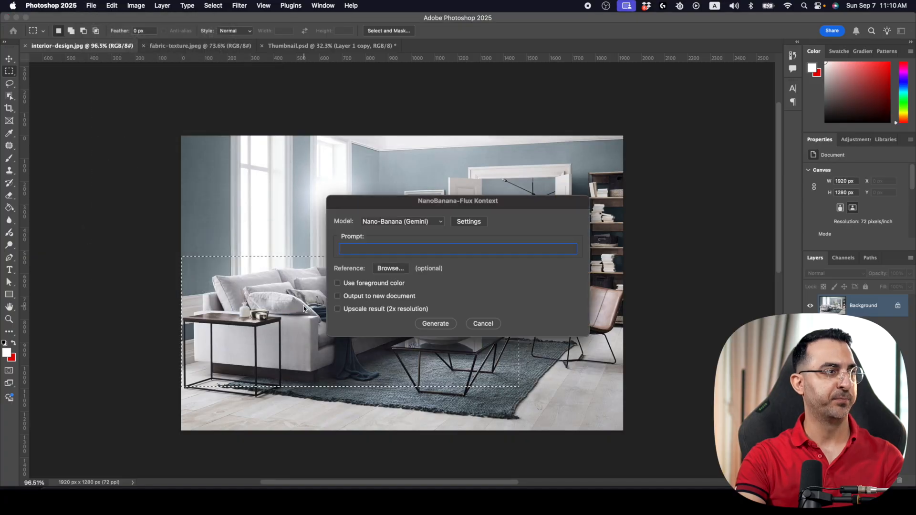
Check the API tokens page in the Replicate account settings, then return to the script dialog in Photoshop.
drag(434, 202, 520, 205)
click(557, 235)
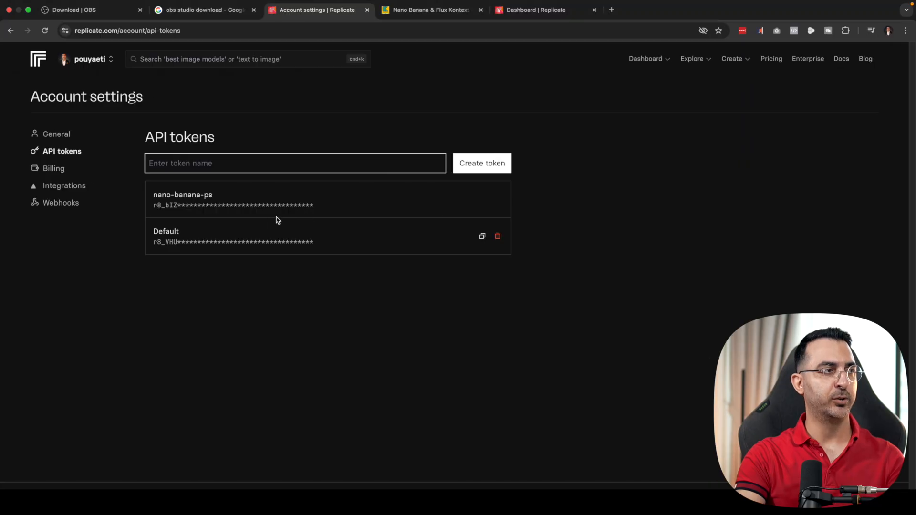
key(ctrl+Left)
key(ctrl+Left)
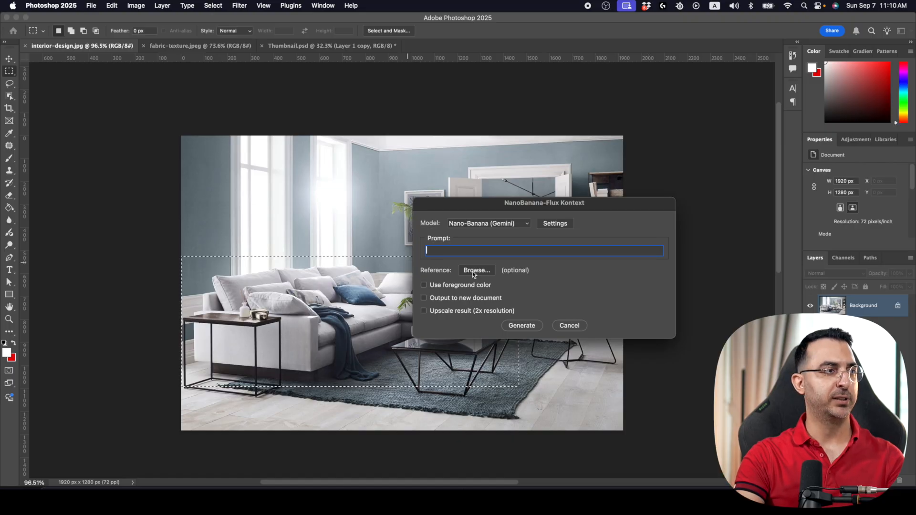
Review the AI models offered in the NanoBanana-Flux Kontext dialog, then dismiss the dialog.
drag(512, 202, 416, 206)
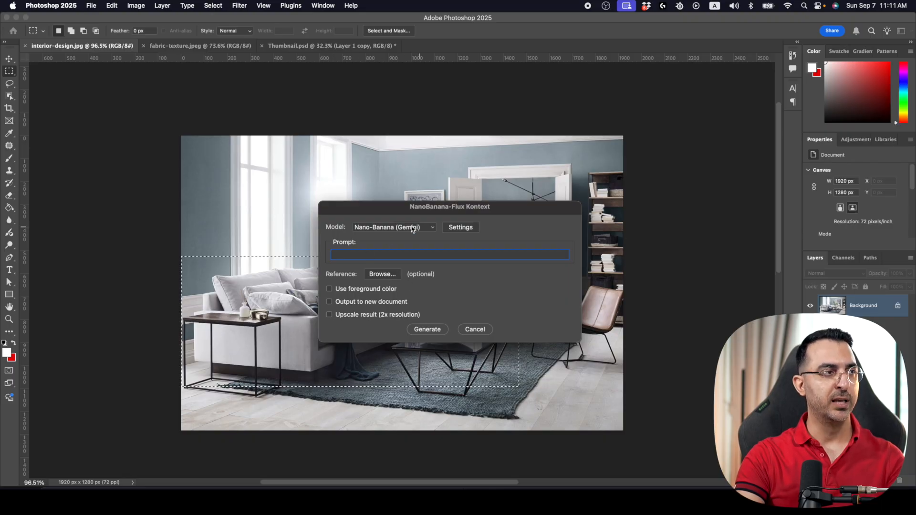
click(395, 277)
click(377, 228)
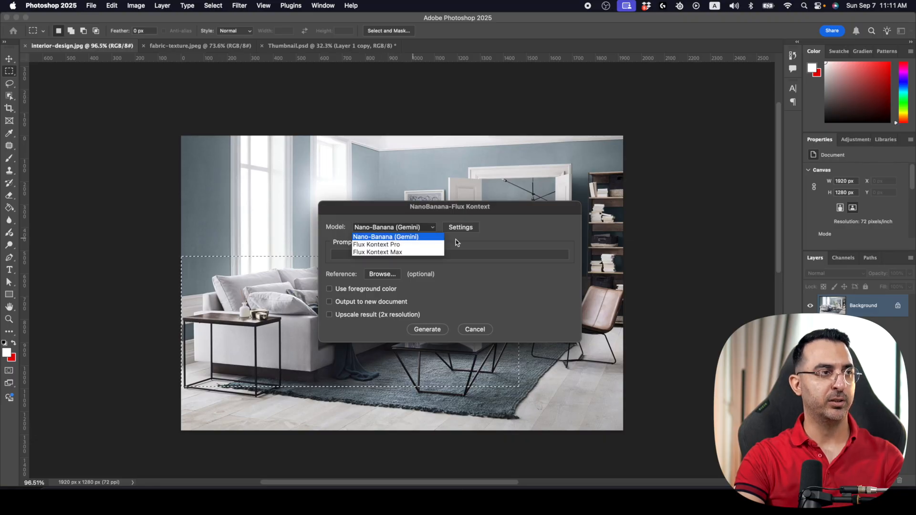
click(554, 244)
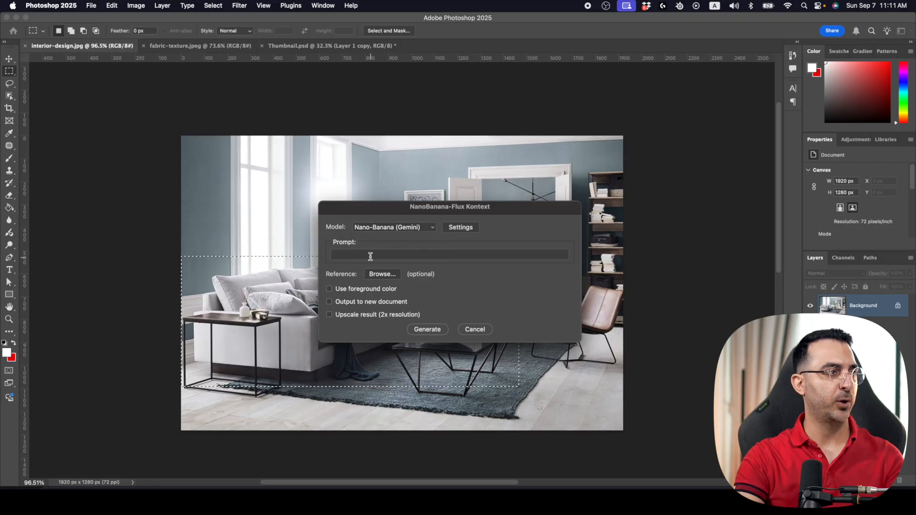
drag(399, 208, 431, 180)
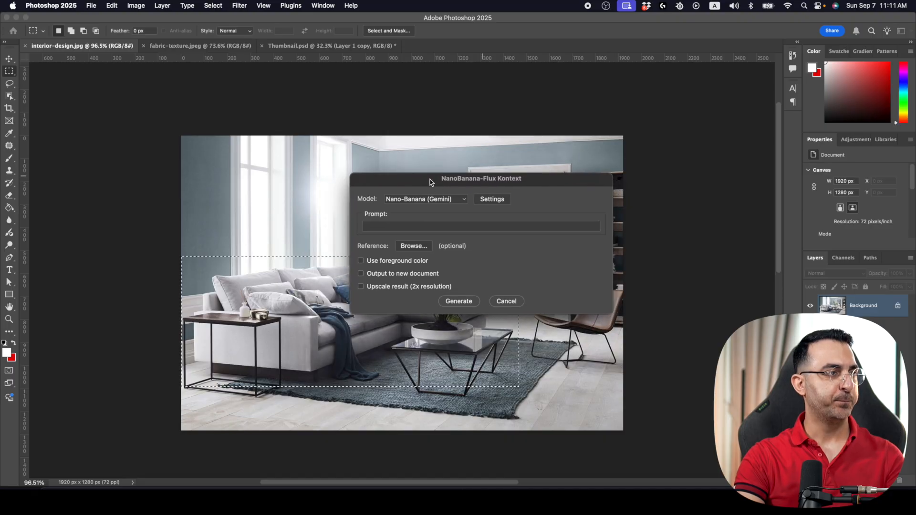
click(506, 301)
View the fabric-texture.jpeg document, return to interior-design.jpg and run the Nano-Banana script with the sofa area selected.
click(224, 46)
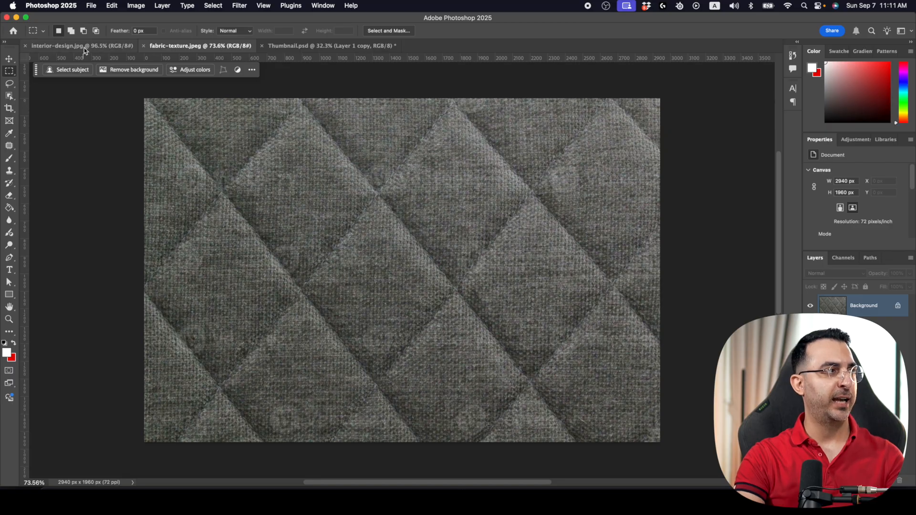
click(106, 50)
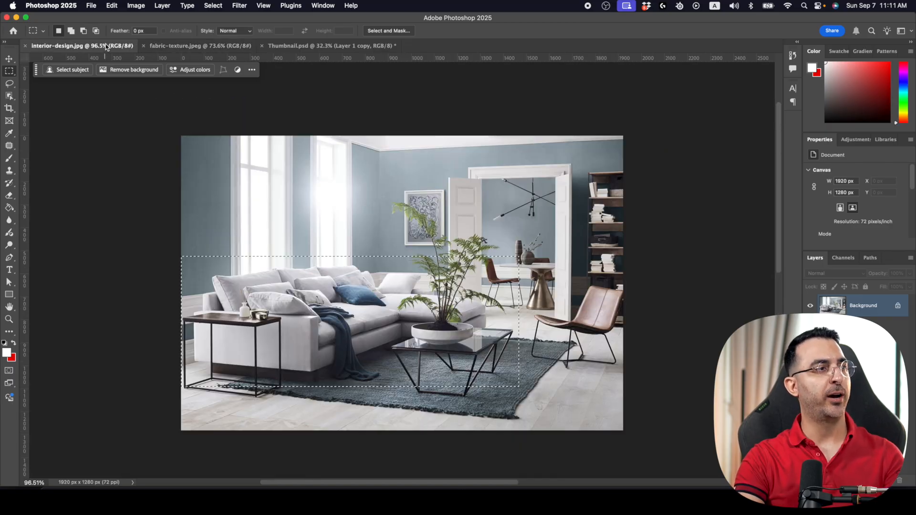
drag(181, 256, 518, 387)
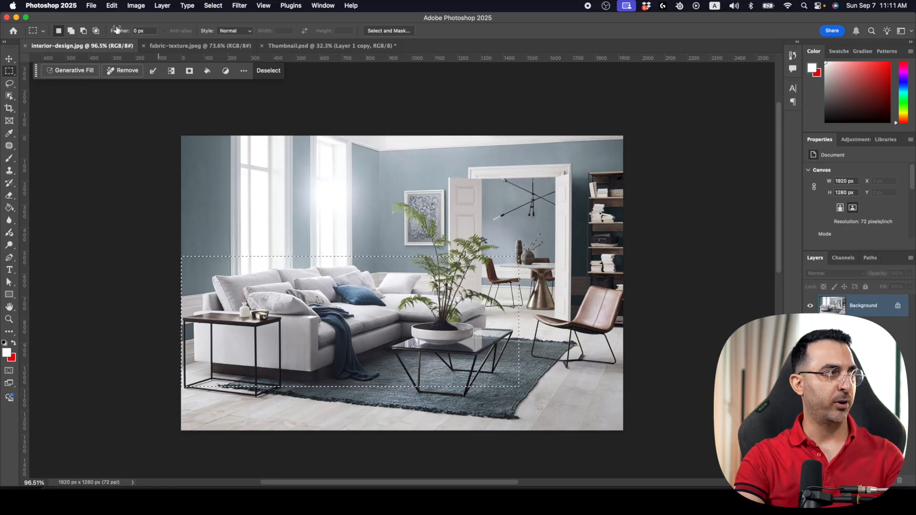
click(91, 6)
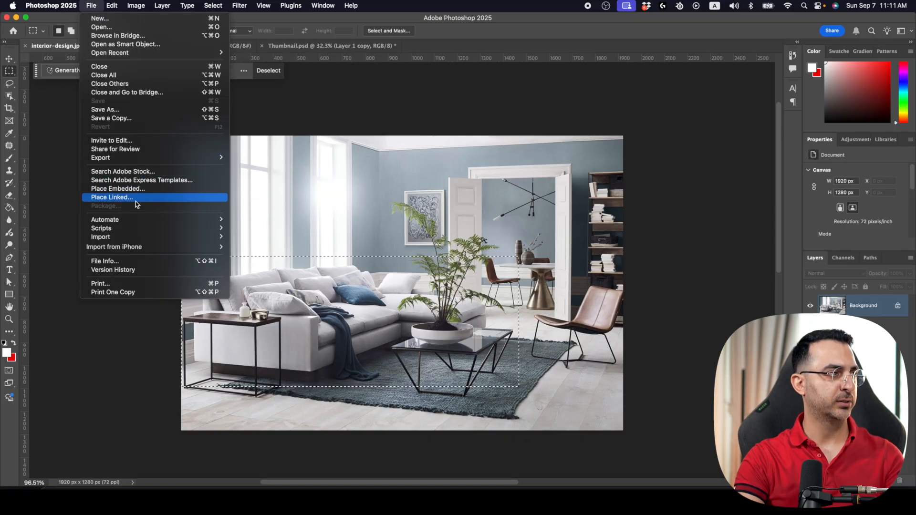
mouse_move(133, 230)
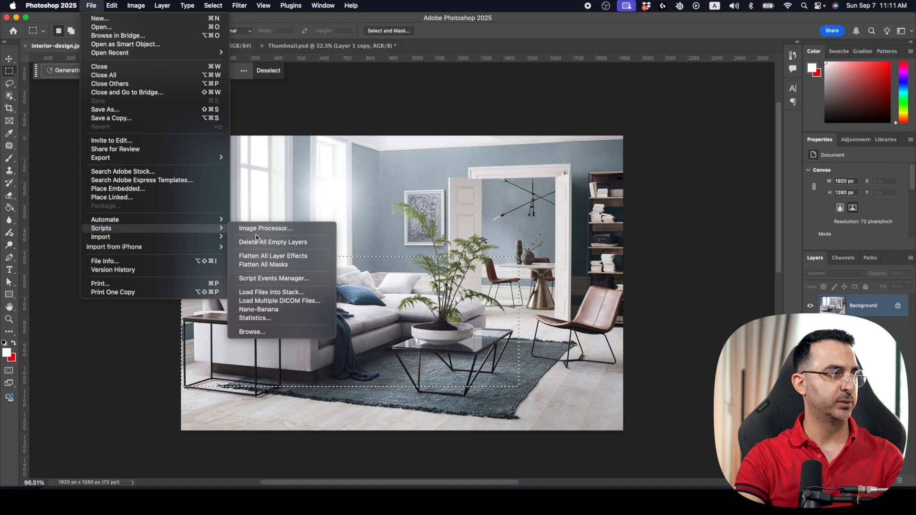
click(274, 309)
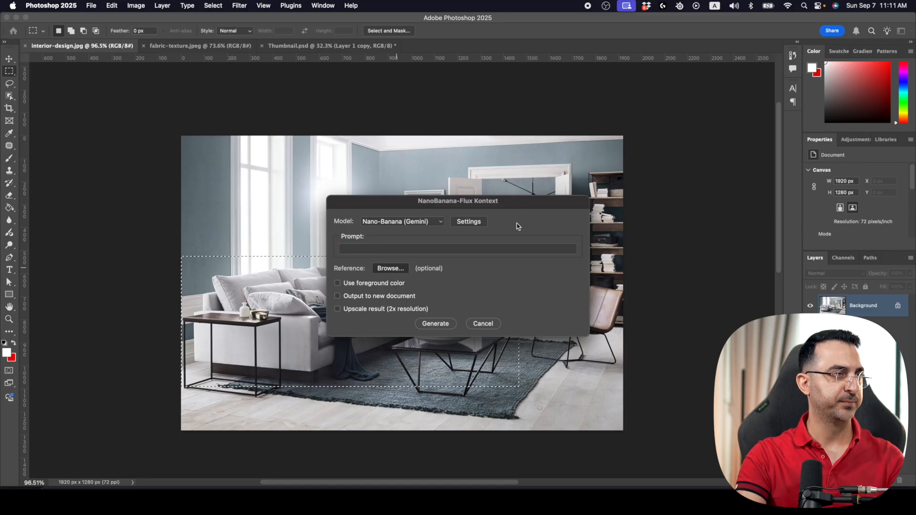
Attach the fabric texture as reference and enter the prompt "Change the material of the sofa to the fabric testure I attached, just the sofa not the cushions".
key(Tab)
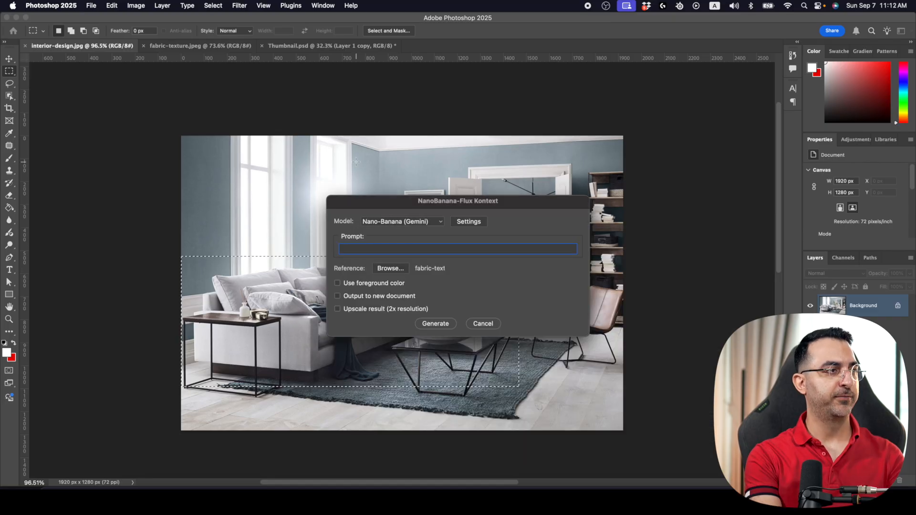
key(super+v)
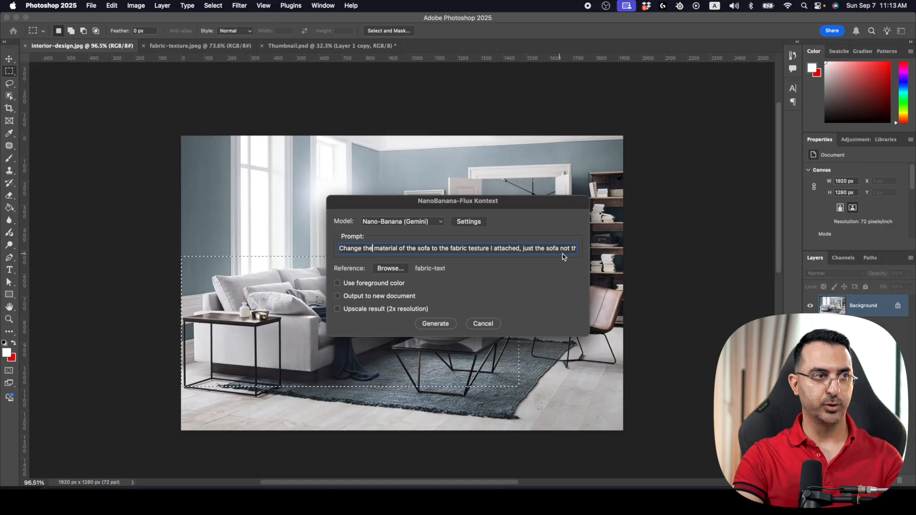
drag(565, 251, 597, 250)
key(Left)
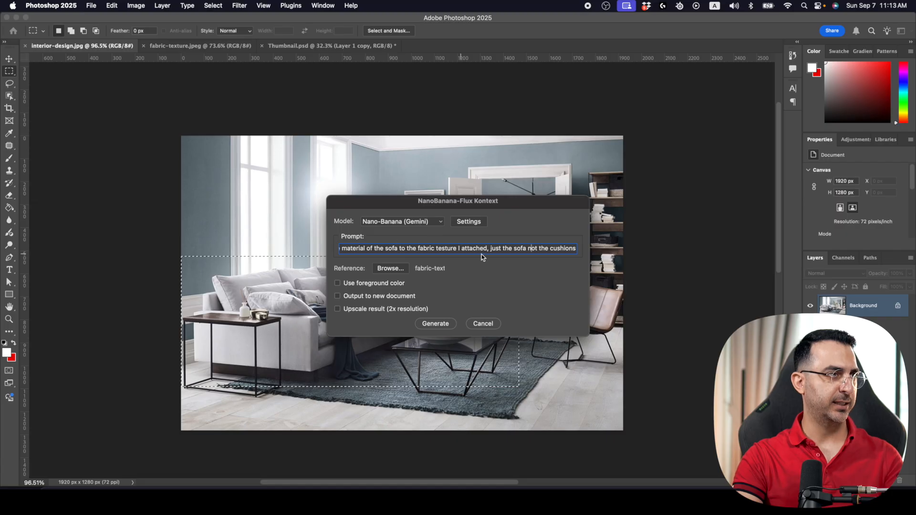
Insert "with navy blue color" after "the fabric testure I attached" in the prompt and generate the result with Nano-Banana (Gemini).
drag(384, 249, 323, 249)
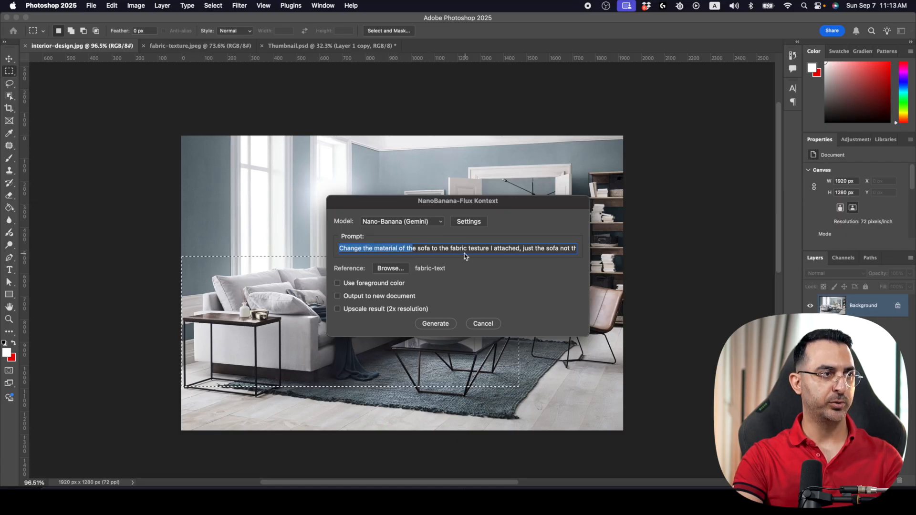
click(494, 250)
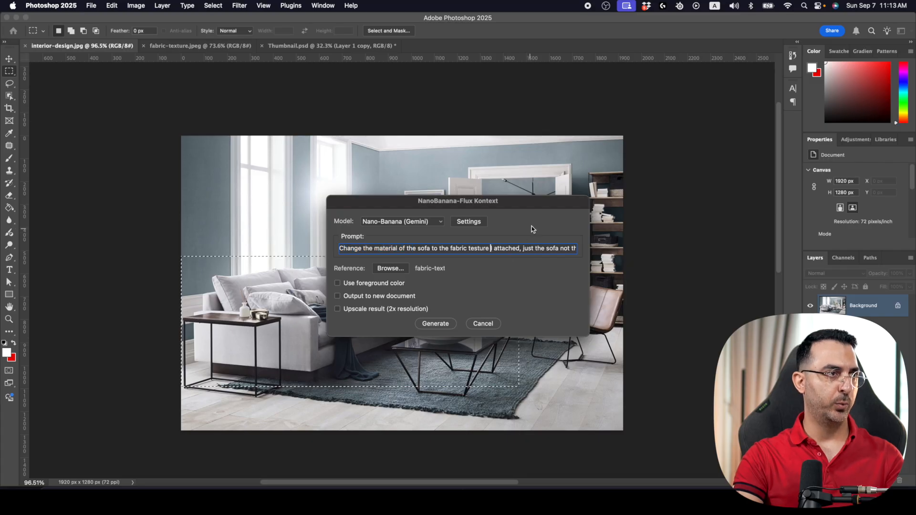
click(520, 248)
text(w)
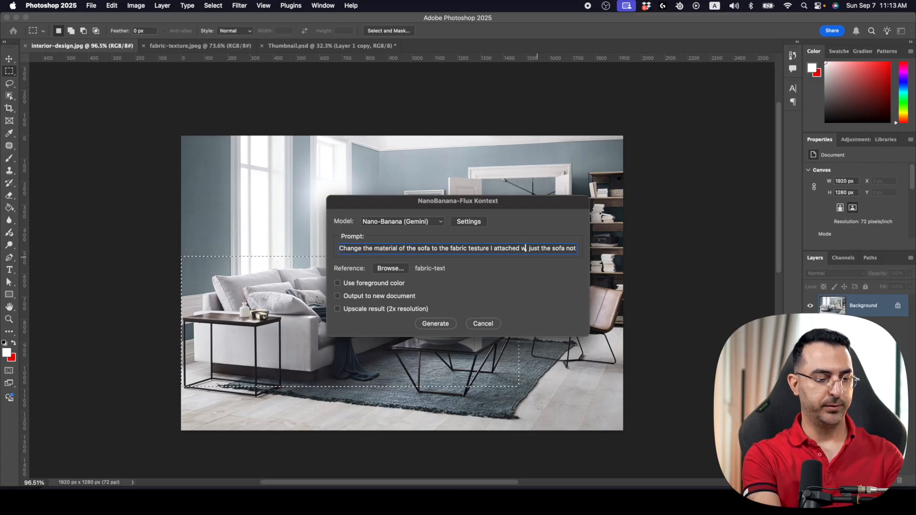
text(ith navy bl)
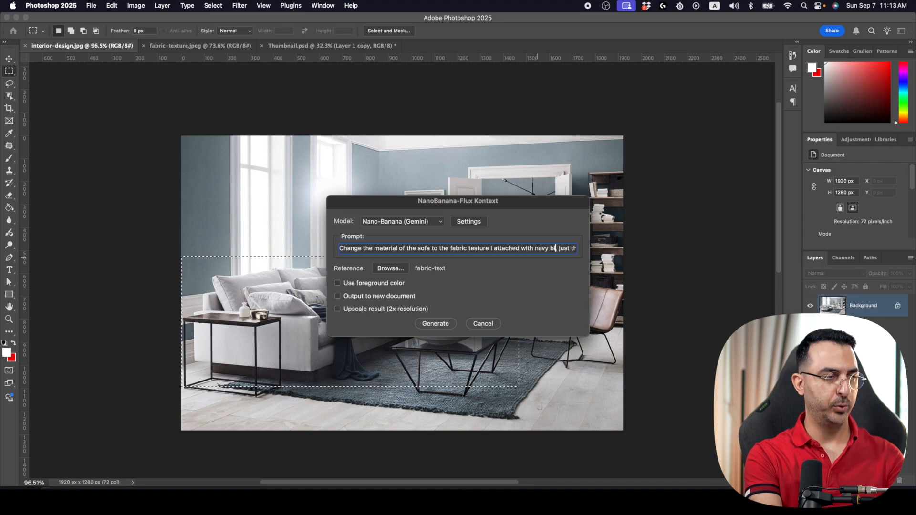
text(ue c)
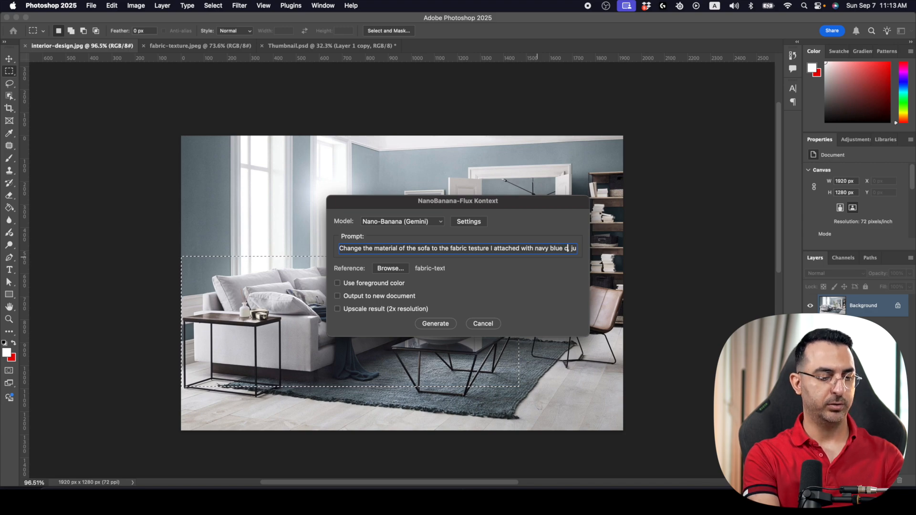
text(olor)
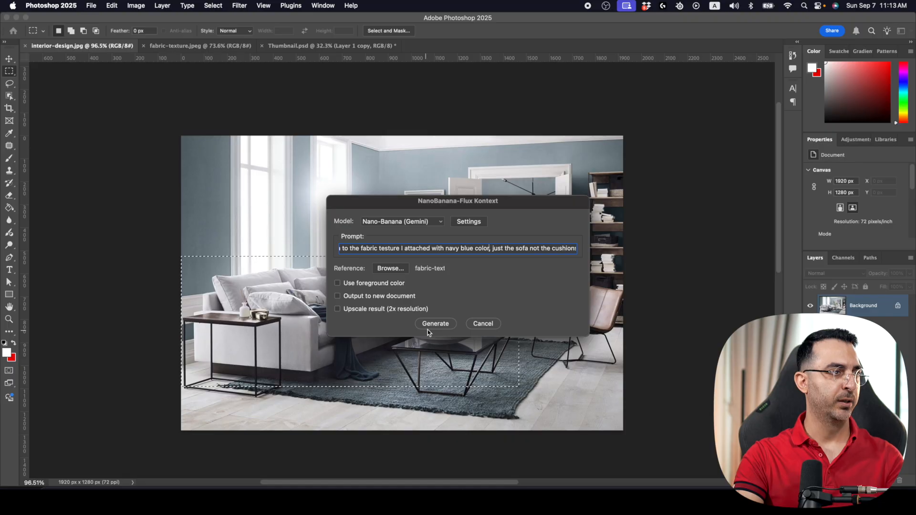
click(440, 324)
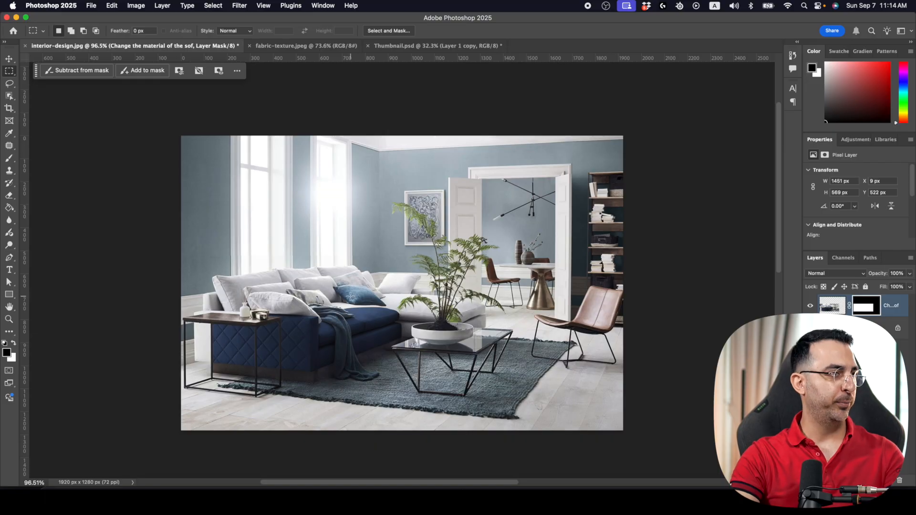
Inspect the generated sofa up close, checking the quilted side, seat, cushions and uncovered parts of the sofa.
key(z)
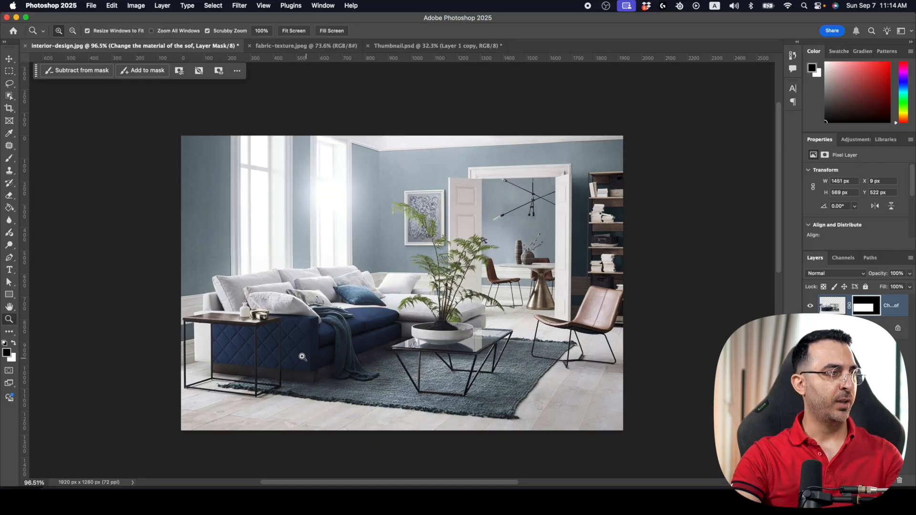
drag(332, 329, 475, 304)
drag(726, 238, 395, 303)
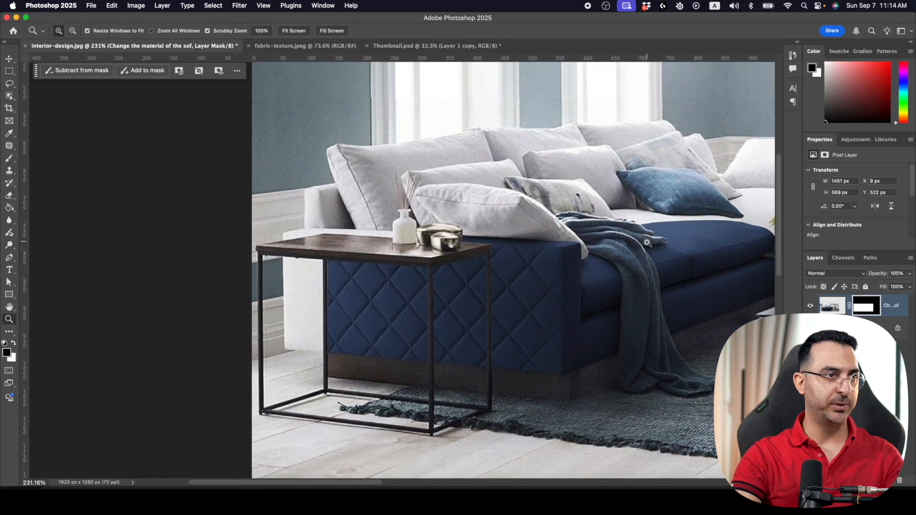
drag(646, 243, 306, 291)
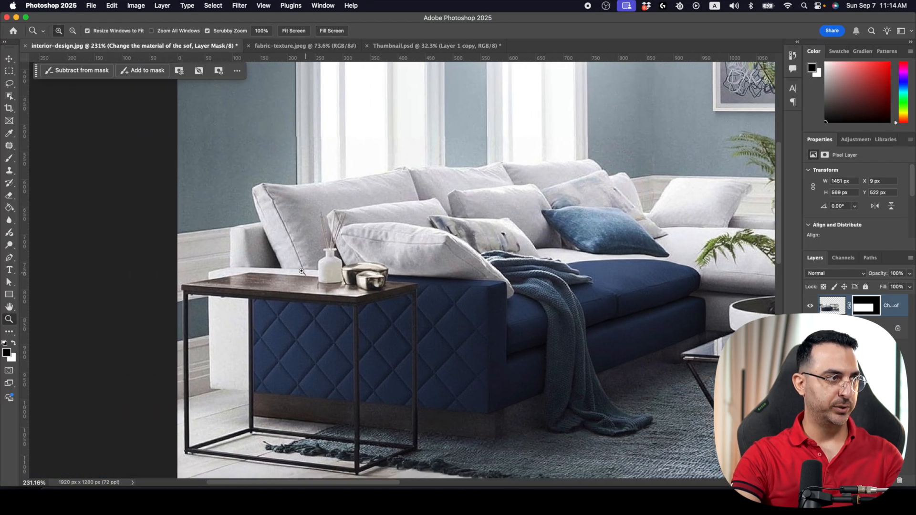
drag(434, 321, 441, 301)
drag(739, 317, 430, 321)
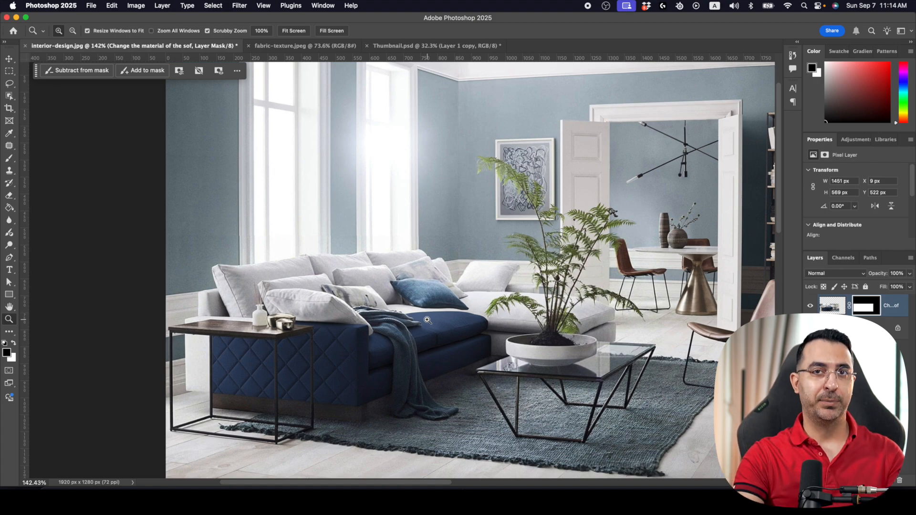
Select a rectangular area of about 1447 × 849 px around the whole sofa and hide the generated layer.
key(m)
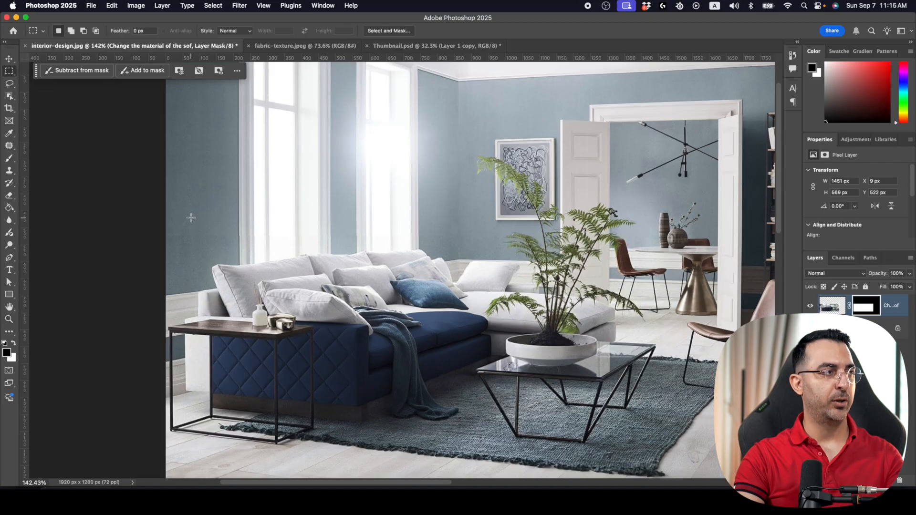
drag(165, 176, 657, 464)
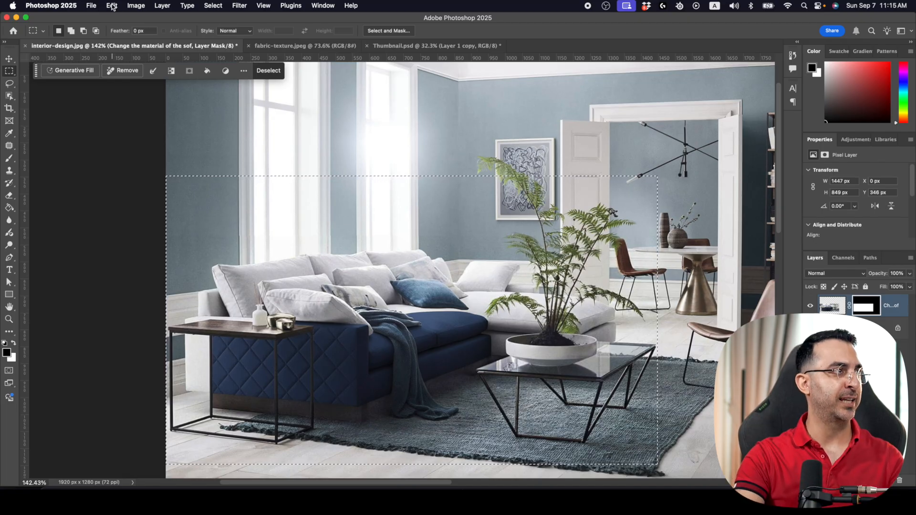
click(811, 306)
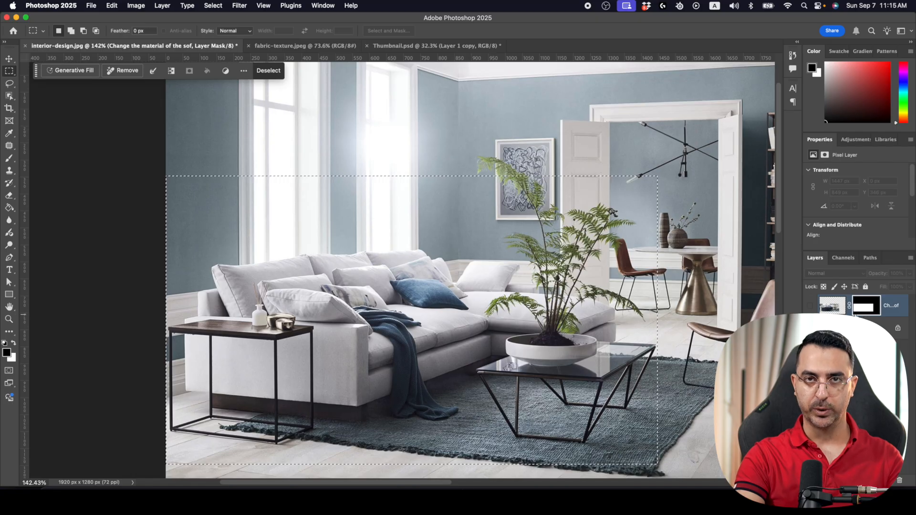
Run the Nano-Banana script with the prompt "Change the color of the sofa to navy blue with the texture I attached below, just the sofa not the cushions".
click(89, 7)
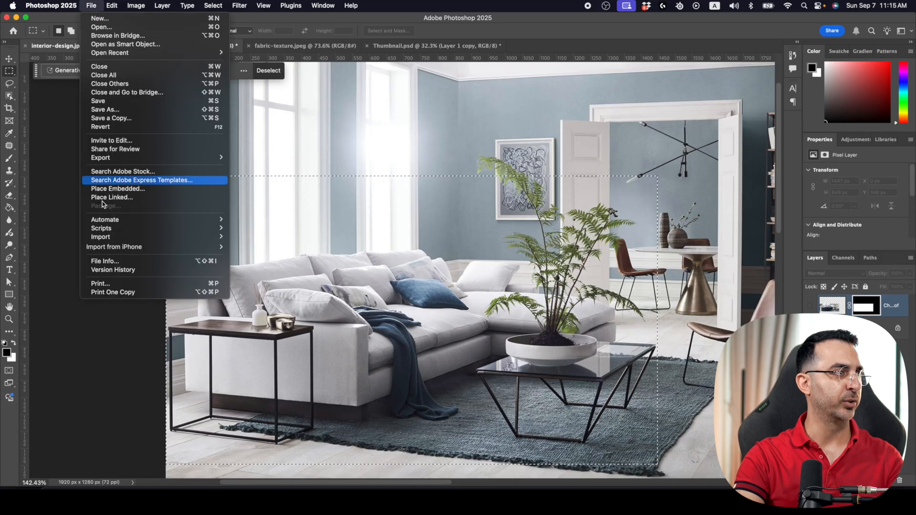
mouse_move(122, 230)
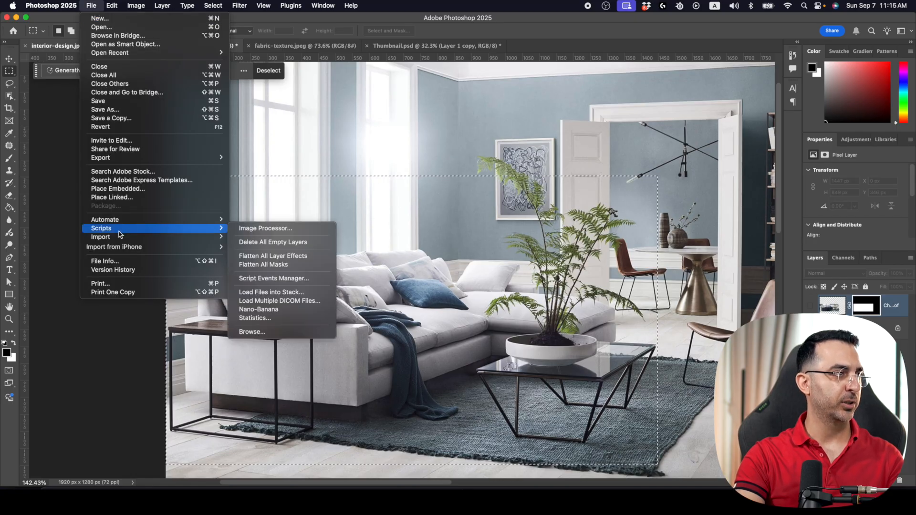
click(270, 310)
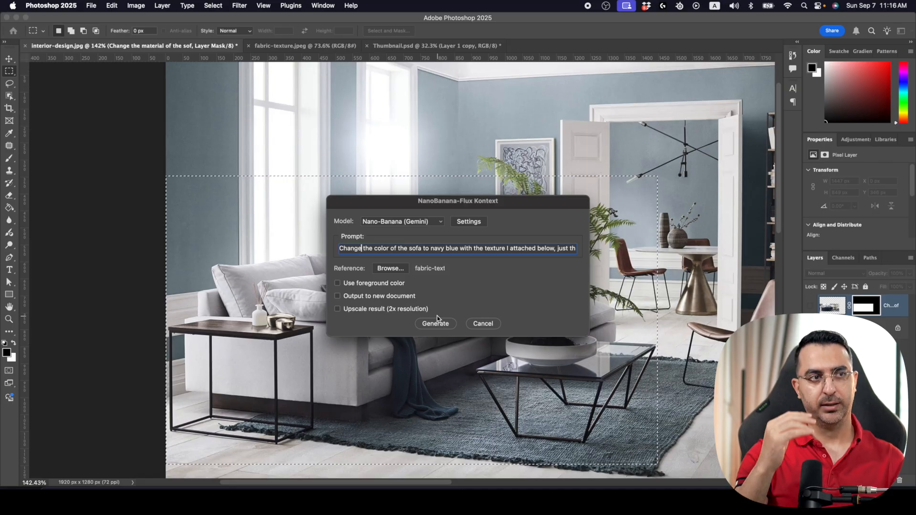
click(423, 326)
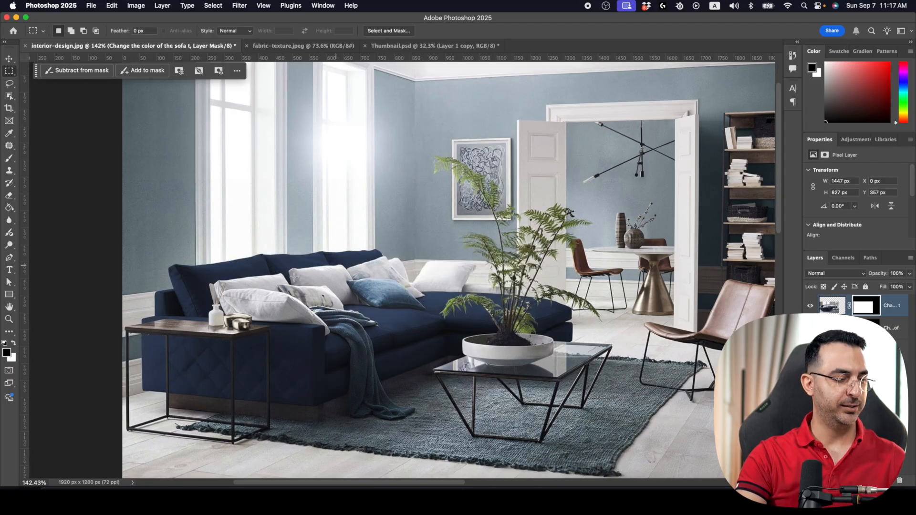
Examine the new sofa result up close, from the armrest and back cushions to the chaise behind the plant.
key(z)
drag(178, 353, 467, 302)
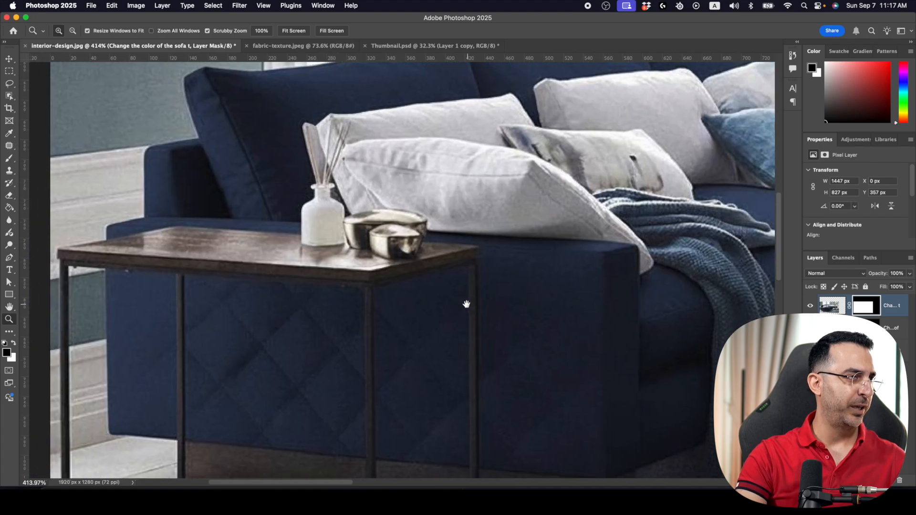
scroll(219, 286, up, 5)
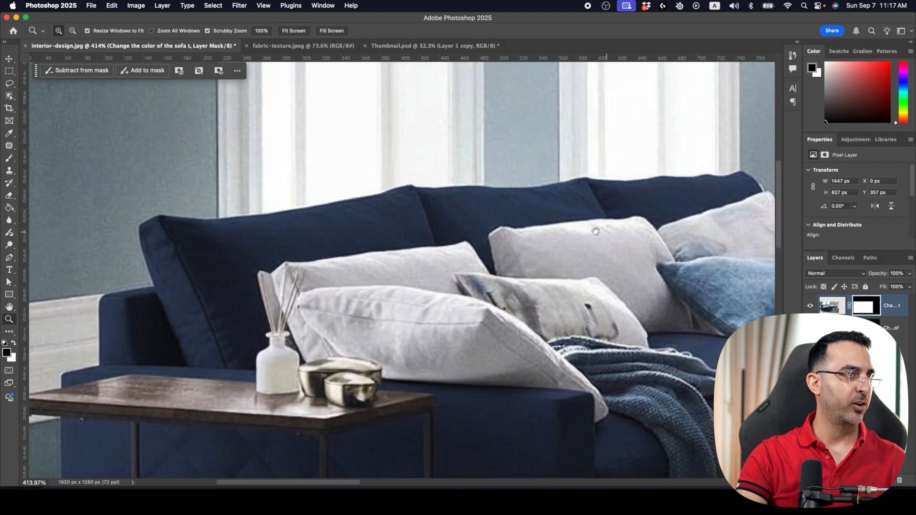
scroll(595, 231, right, 15)
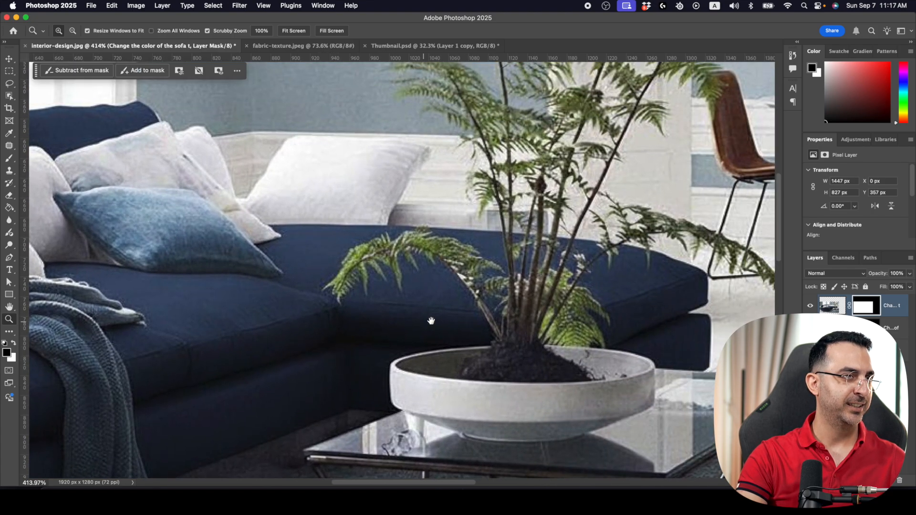
scroll(592, 288, down, 10)
scroll(536, 284, up, 4)
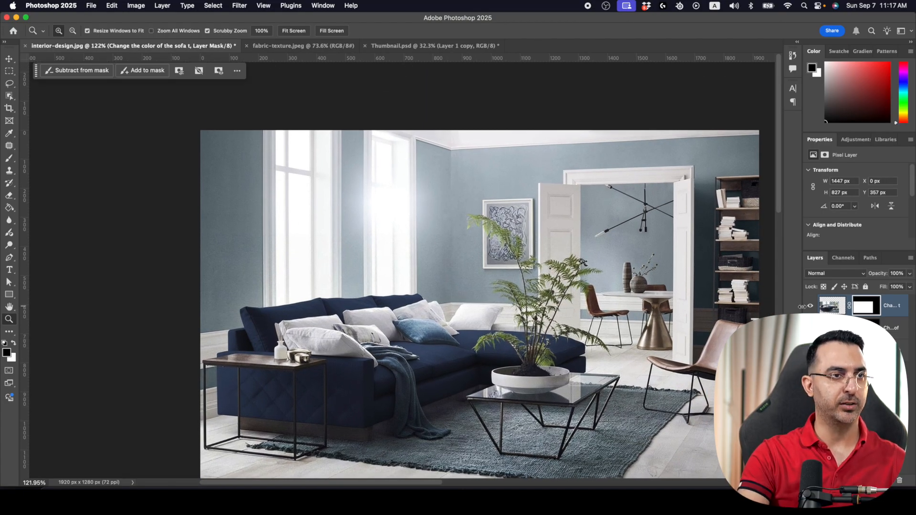
Hide the newly generated sofa layer and select a rectangular area around the original sofa and coffee table.
click(809, 305)
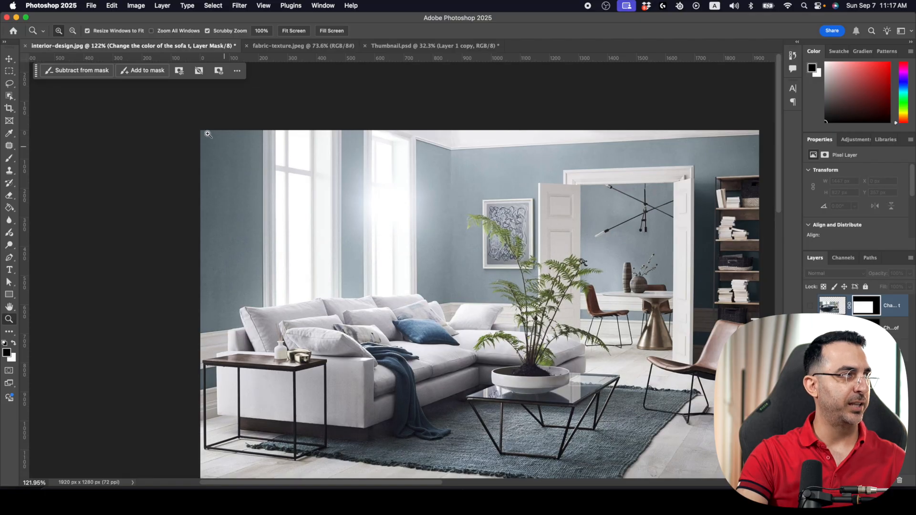
click(10, 72)
drag(210, 271, 609, 447)
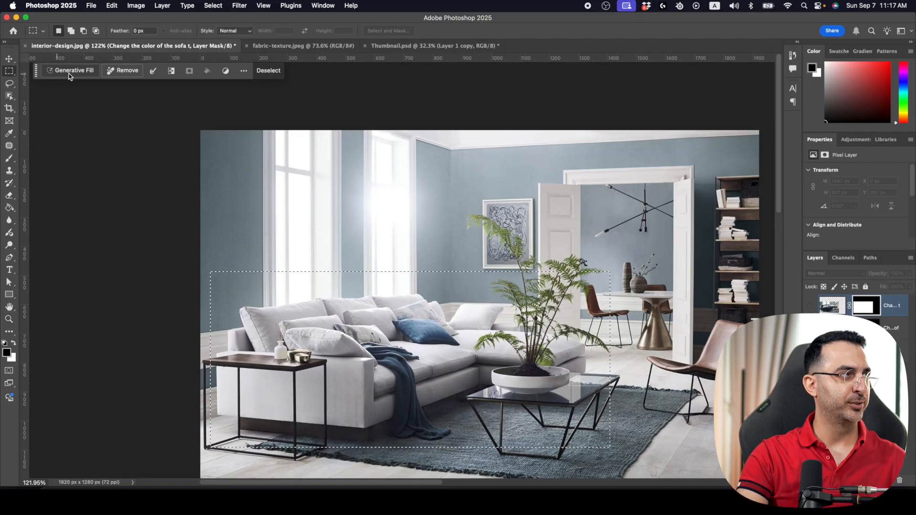
Apply Generative Fill to the selection with the prompt "Change the color of the sofa to navy blue just the sofa not the cushions.".
click(98, 77)
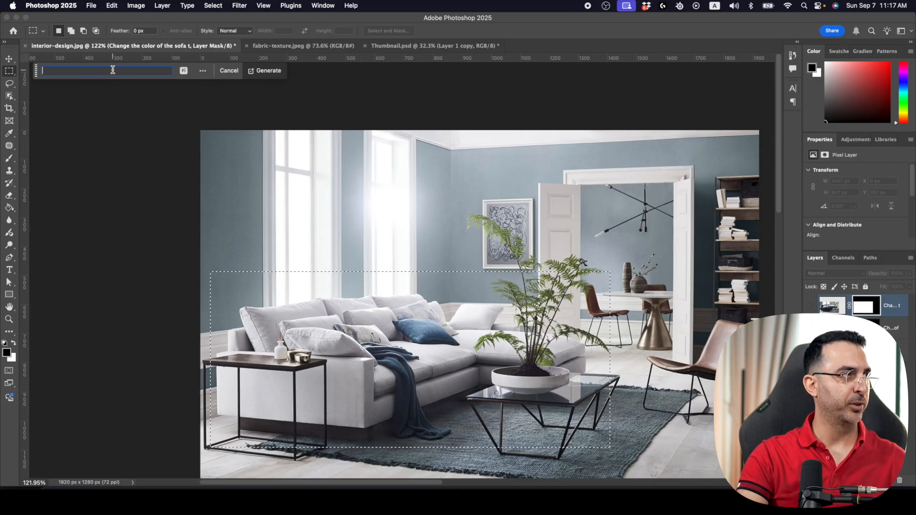
key(super+v)
mouse_move(87, 71)
mouse_down()
mouse_move(40, 71)
mouse_move(127, 70)
mouse_move(95, 71)
mouse_up()
click(159, 70)
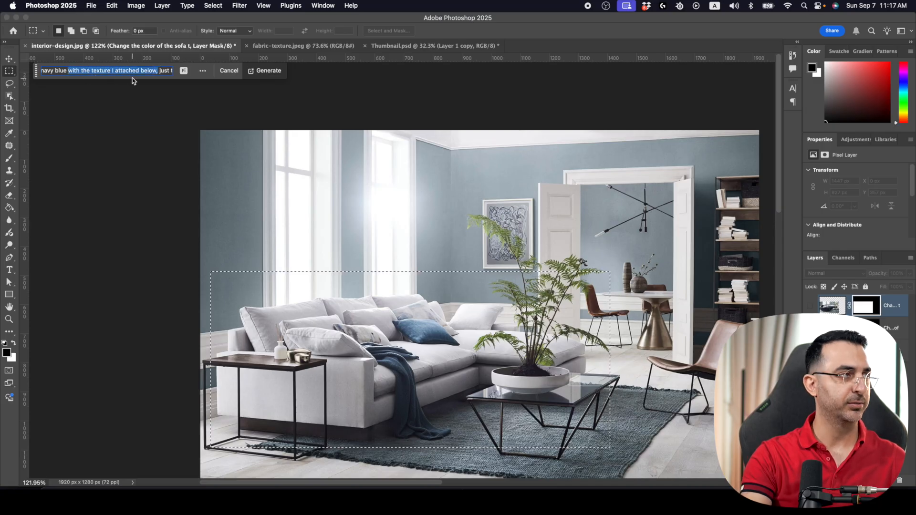
key(BackSpace)
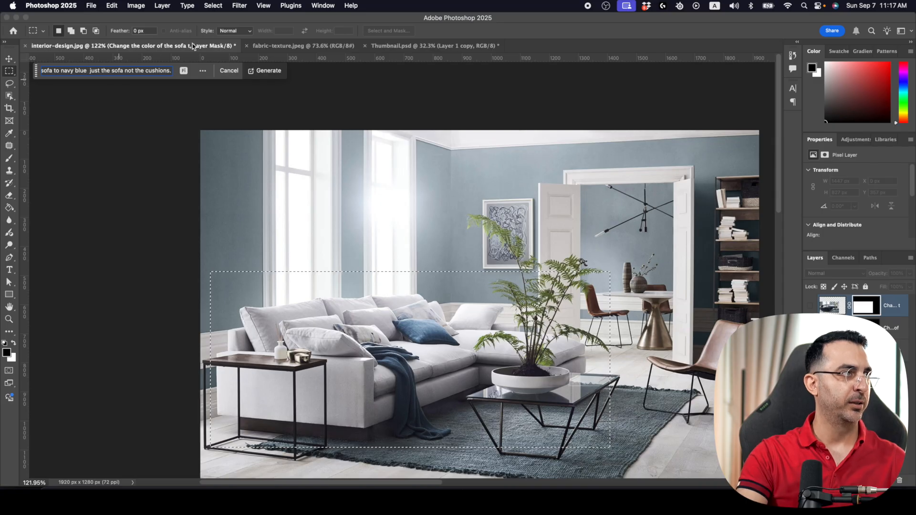
click(290, 72)
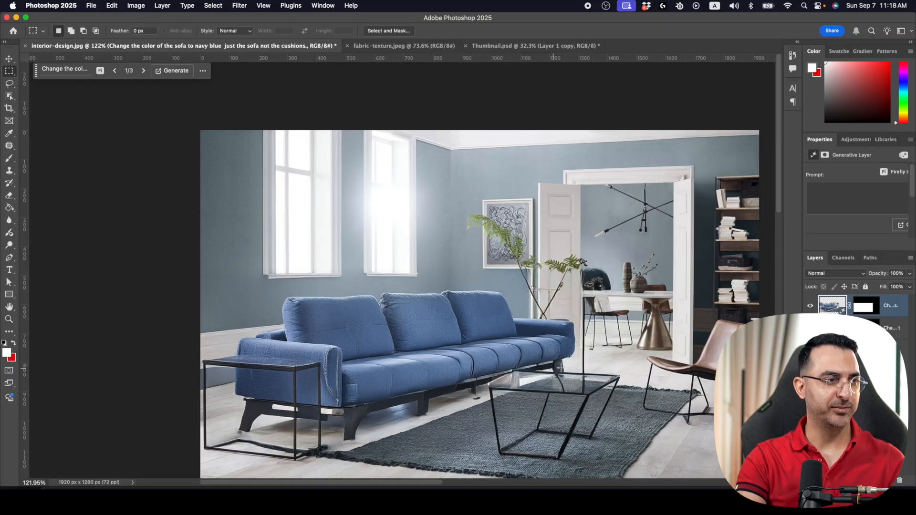
Compare the Generative Fill result with the original by toggling its layer's visibility, then delete that layer.
click(809, 306)
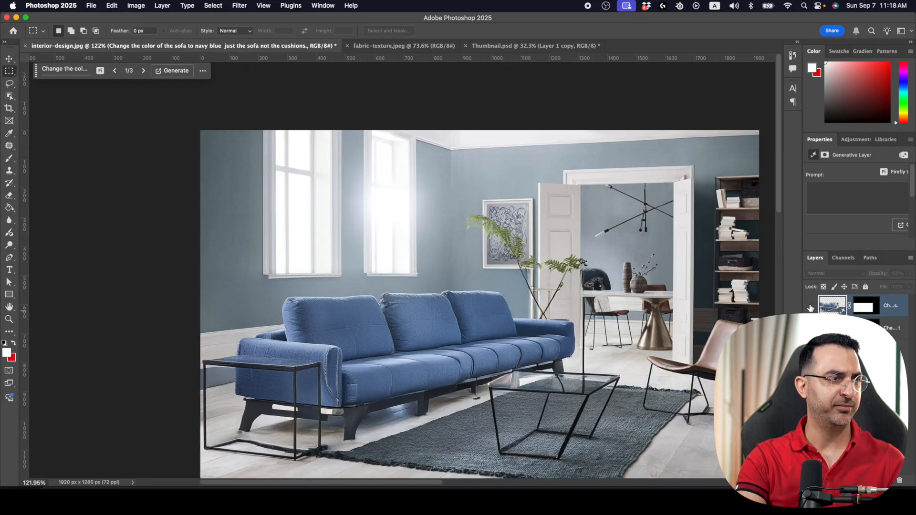
click(810, 306)
click(810, 307)
click(810, 306)
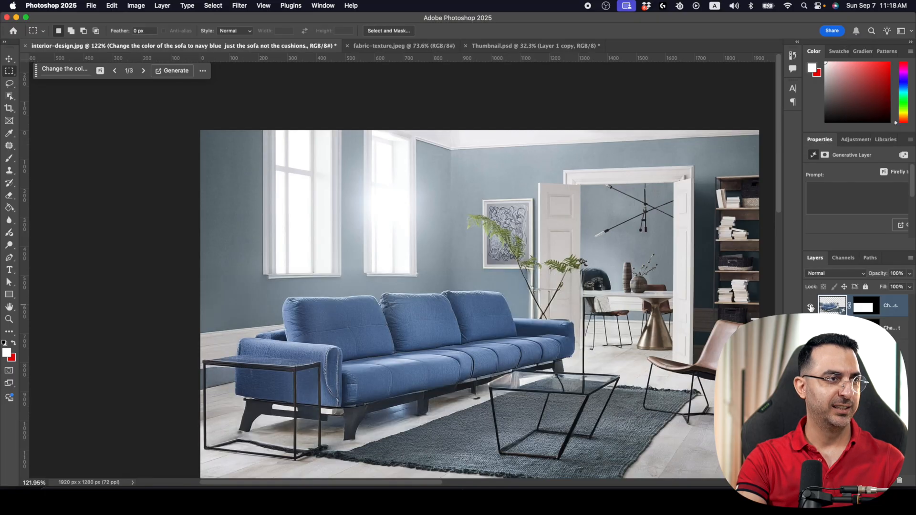
click(811, 306)
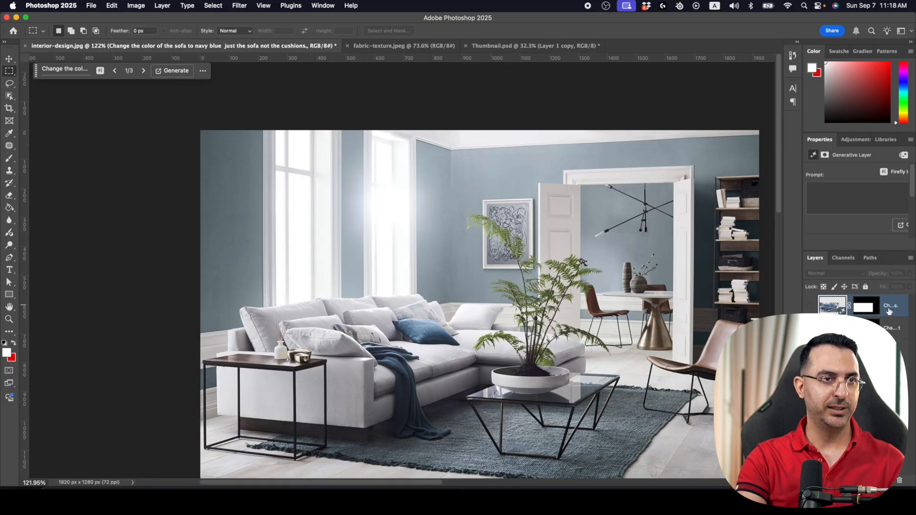
key(Delete)
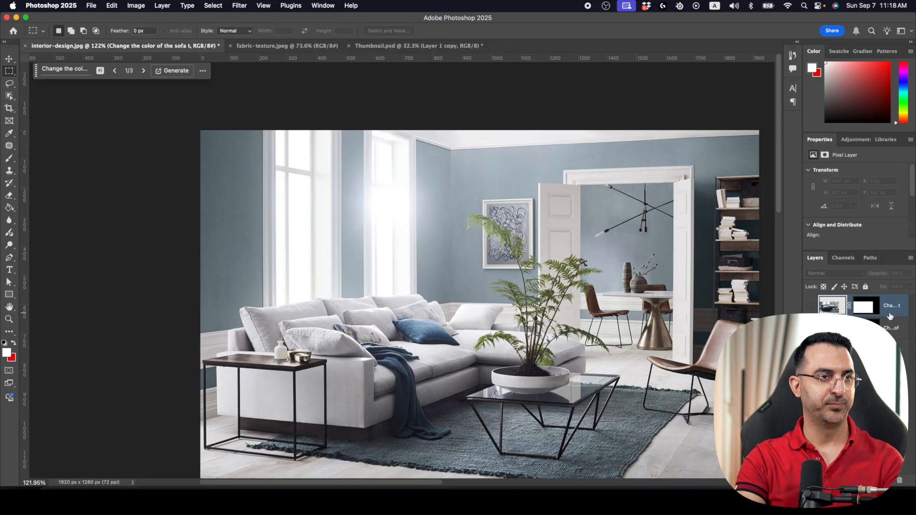
Toggle the visibility of the Nano-Banana navy sofa layer to compare it with the original image.
click(811, 306)
click(811, 306)
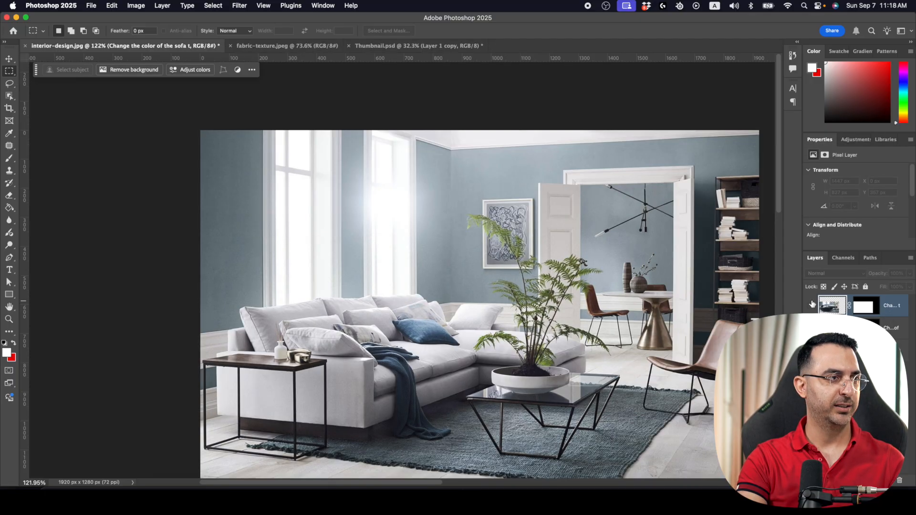
click(811, 306)
click(812, 305)
click(814, 305)
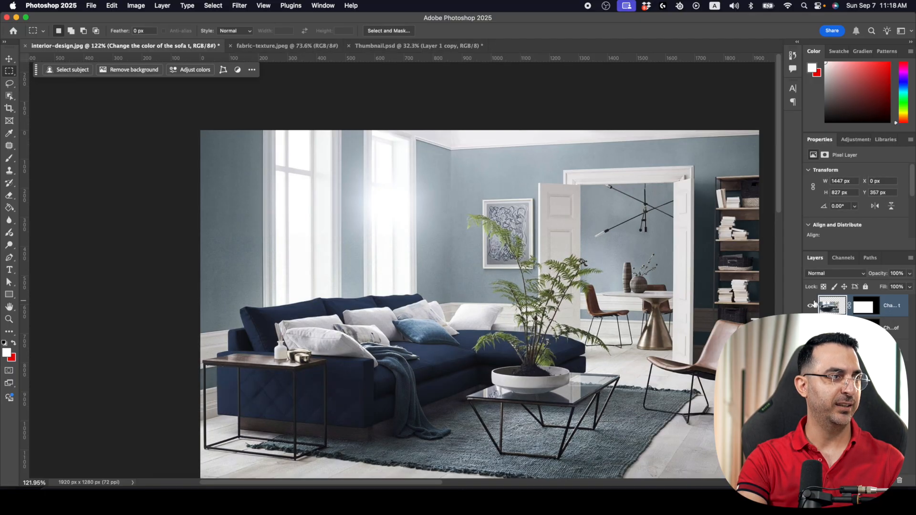
click(814, 304)
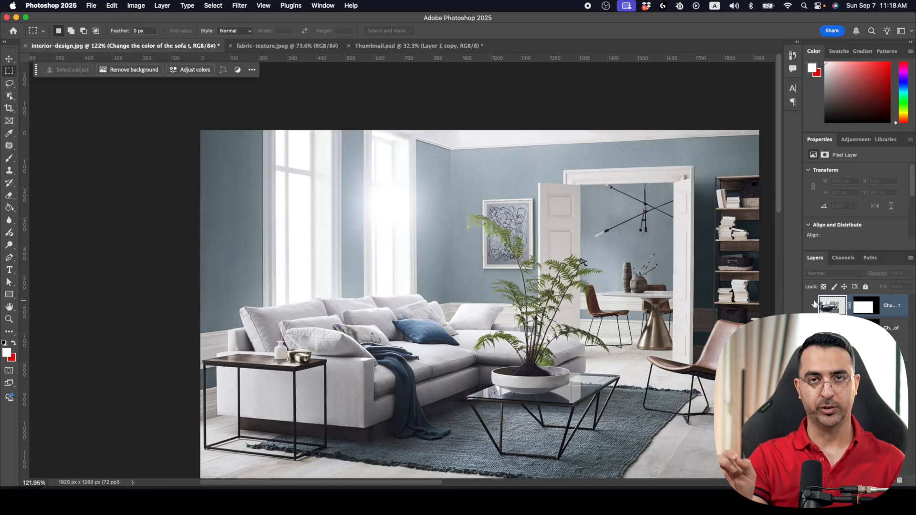
Toggle the generated sofa layer's visibility in the full image to check the recoloring against the white sofa.
click(814, 304)
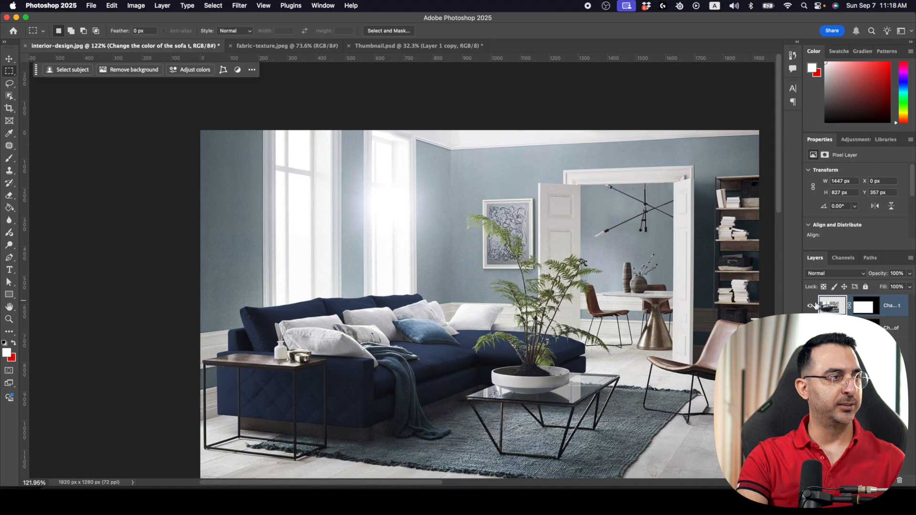
click(813, 304)
click(815, 305)
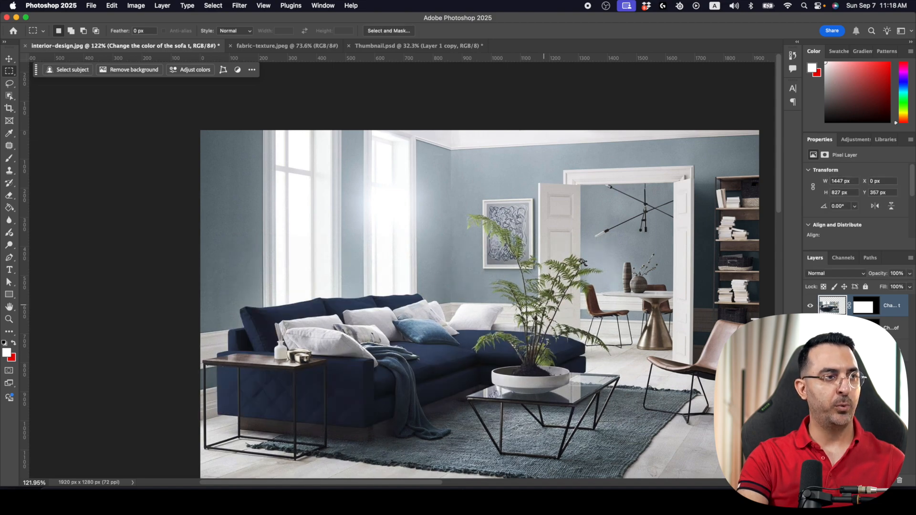
click(814, 305)
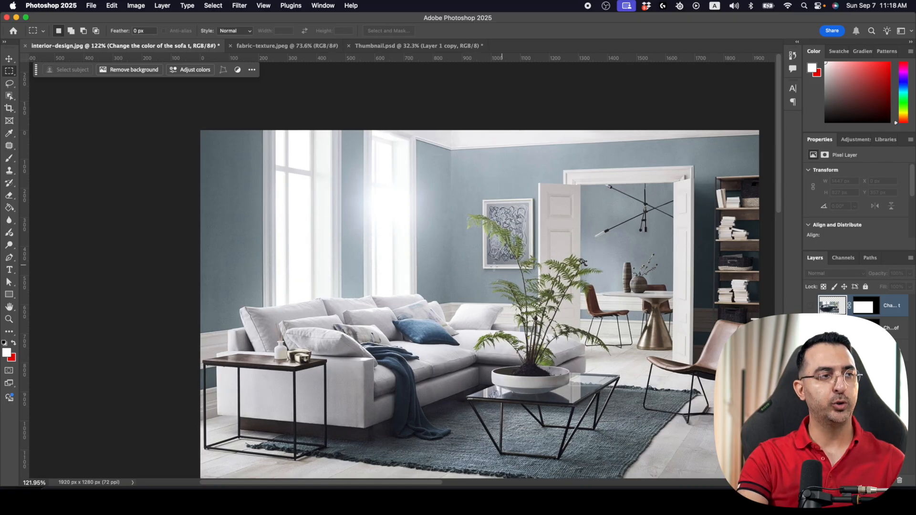
Compare the cushions and sofa edges up close with the original by toggling the navy sofa layer, and examine the throw blanket.
key(z)
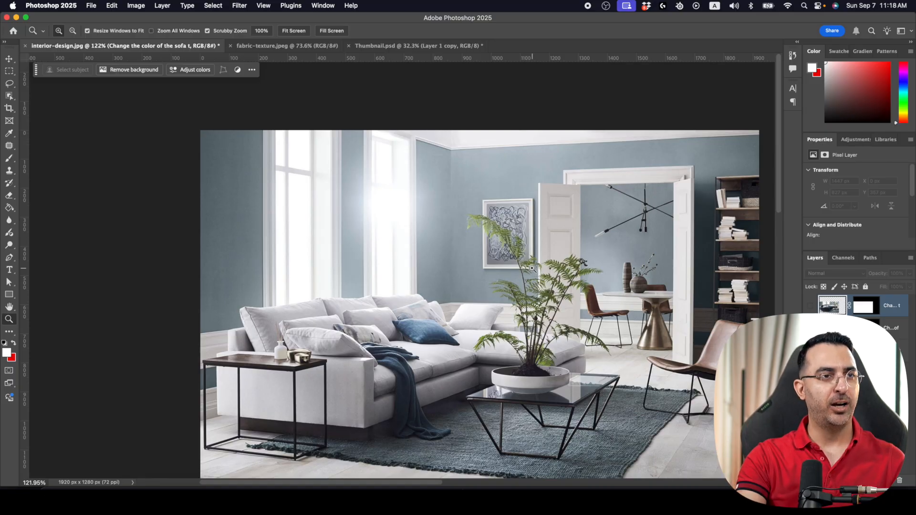
click(812, 306)
drag(462, 304, 558, 286)
click(809, 306)
click(809, 306)
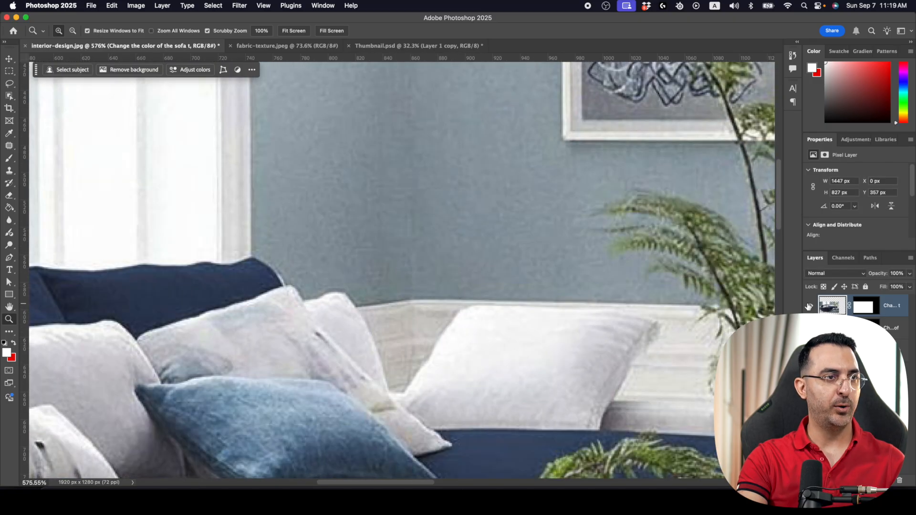
click(808, 307)
click(809, 306)
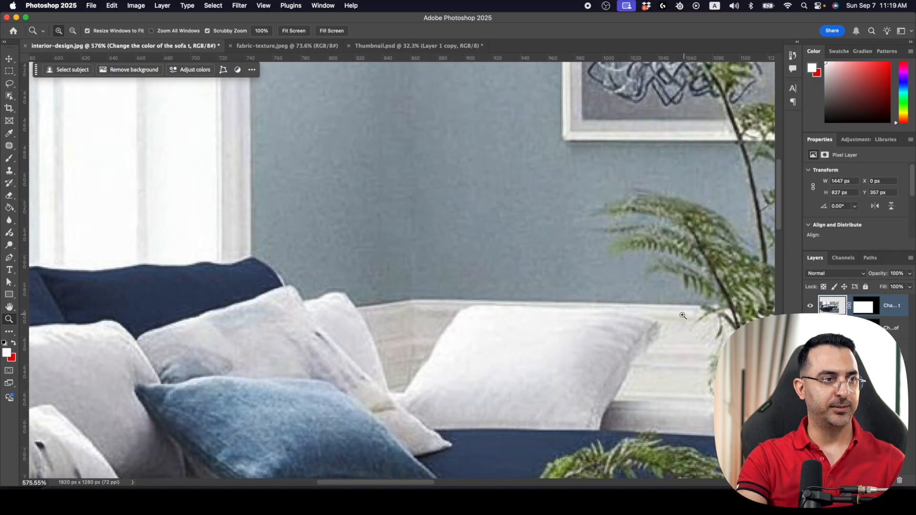
drag(353, 324, 640, 193)
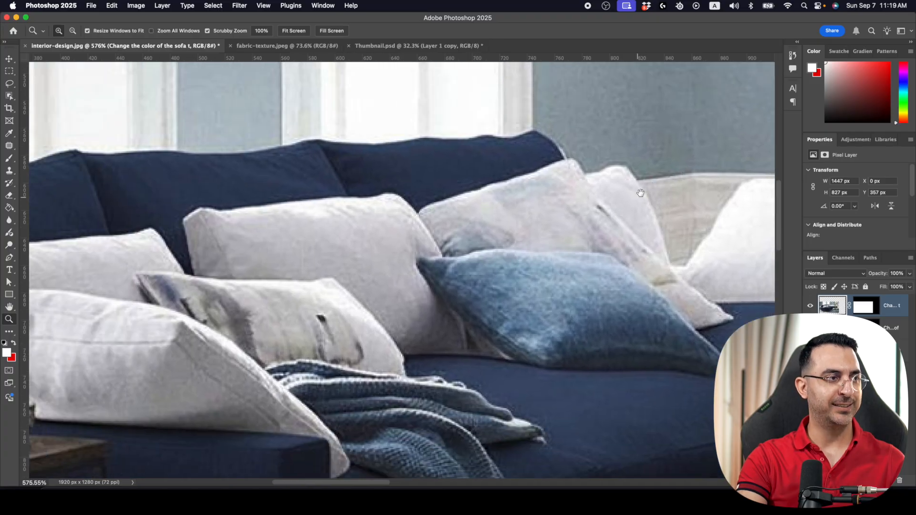
drag(420, 310, 323, 279)
scroll(560, 242, down, 5)
drag(560, 243, 487, 313)
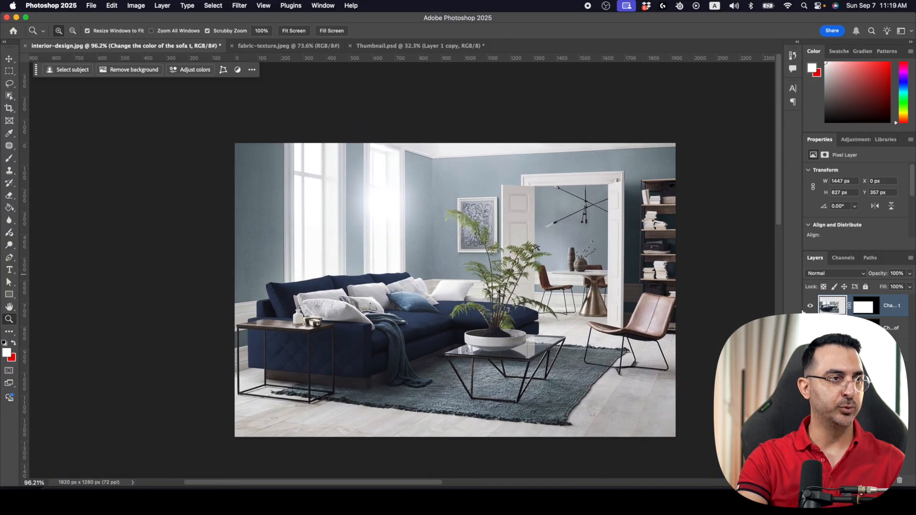
scroll(630, 297, up, 3)
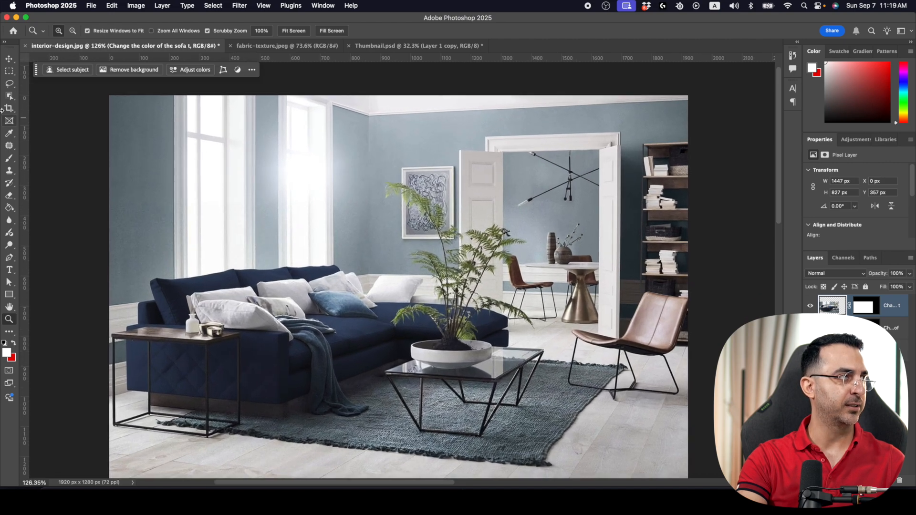
Select a rectangular area around the leather lounge chair, reaching the image's right edge.
click(9, 72)
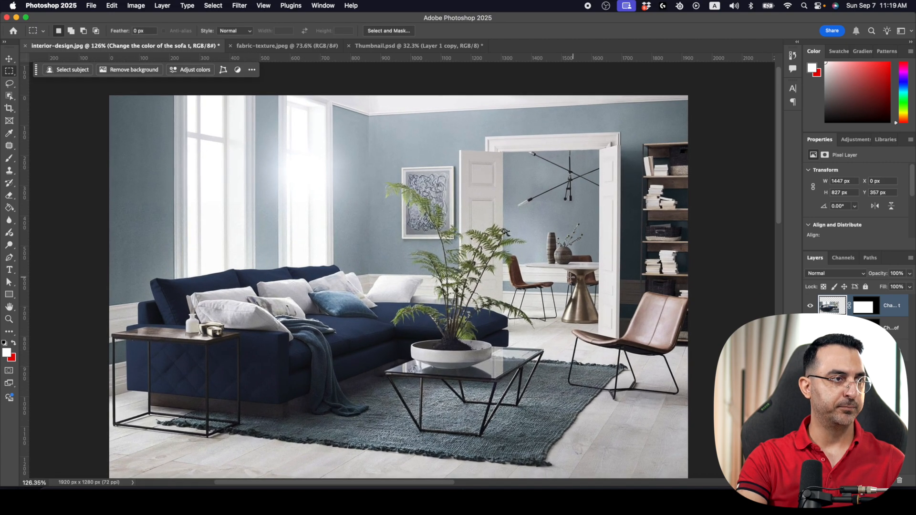
mouse_move(530, 262)
mouse_down()
mouse_move(620, 358)
mouse_move(687, 411)
mouse_up()
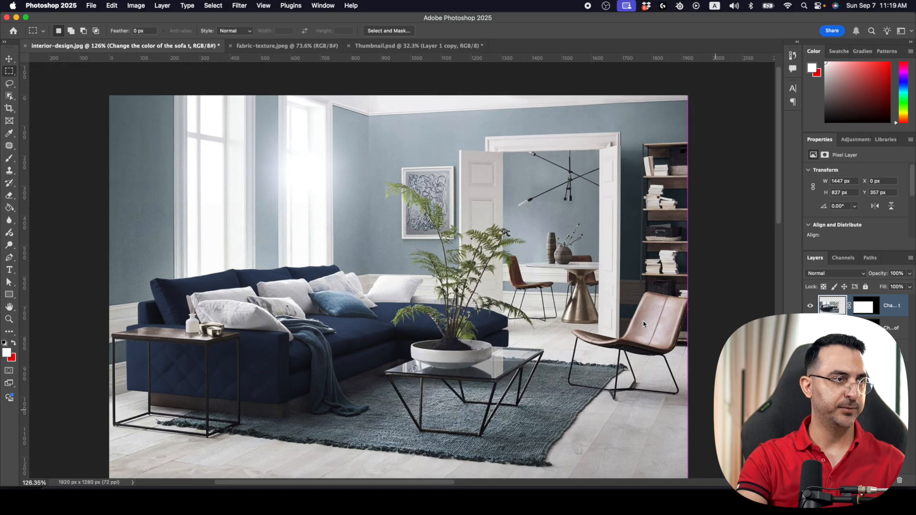
drag(531, 246, 720, 429)
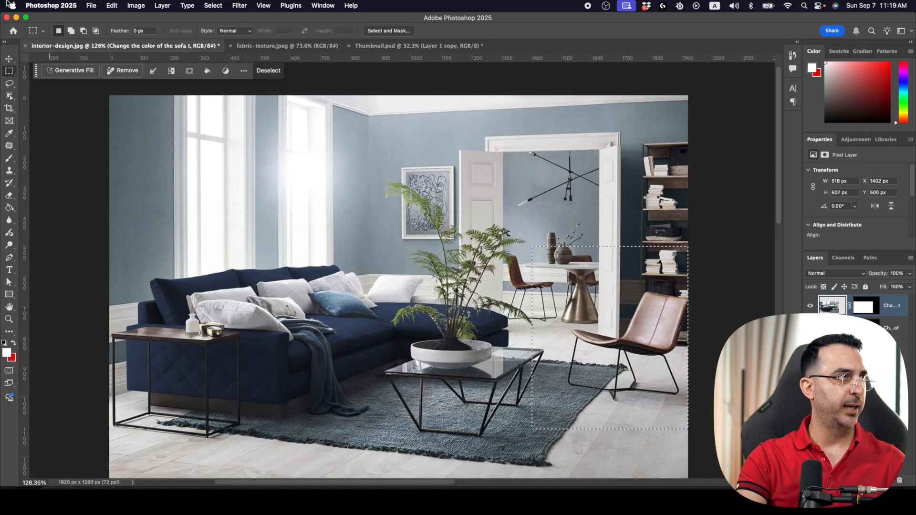
Run the Nano-Banana script on the chair selection with the prompt "add a person relaxing on the chair reading a book".
click(91, 5)
mouse_move(140, 228)
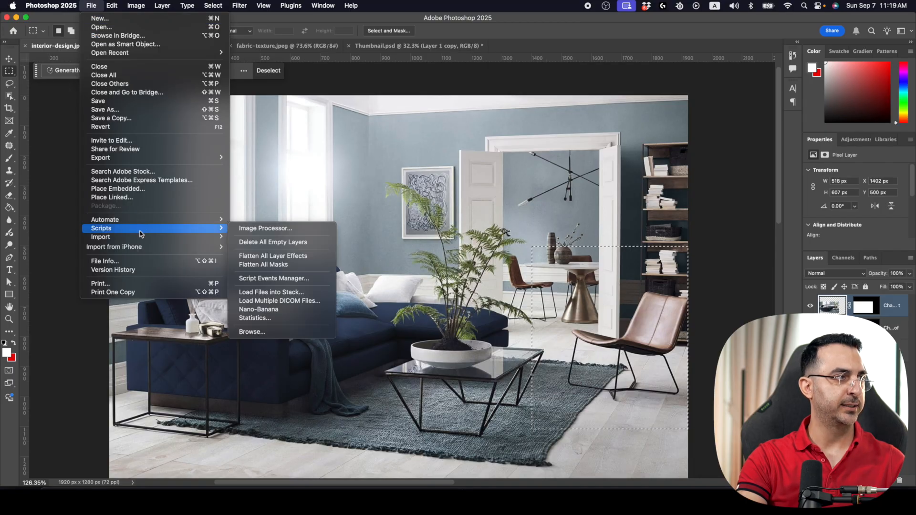
click(299, 309)
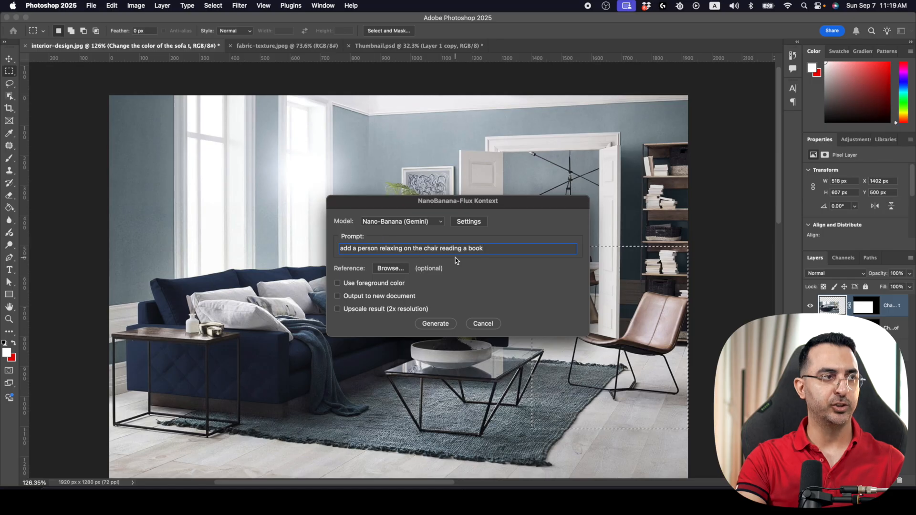
click(445, 324)
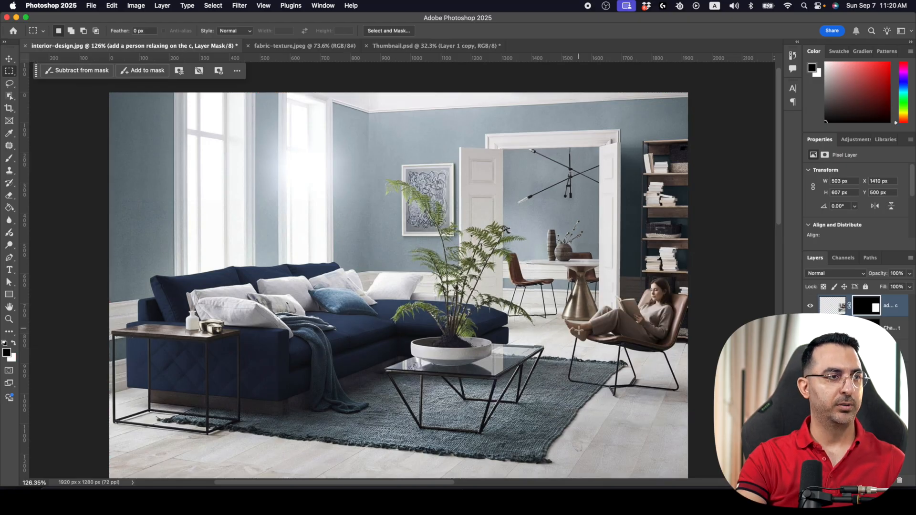
Examine the generated reader up close and compare her with the empty chair by toggling the new layer's visibility.
key(z)
drag(627, 297, 571, 292)
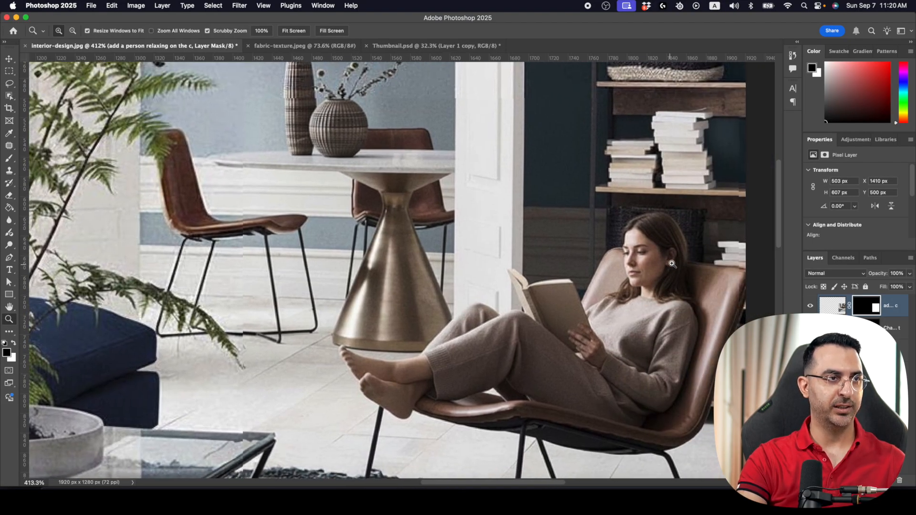
drag(666, 273, 593, 239)
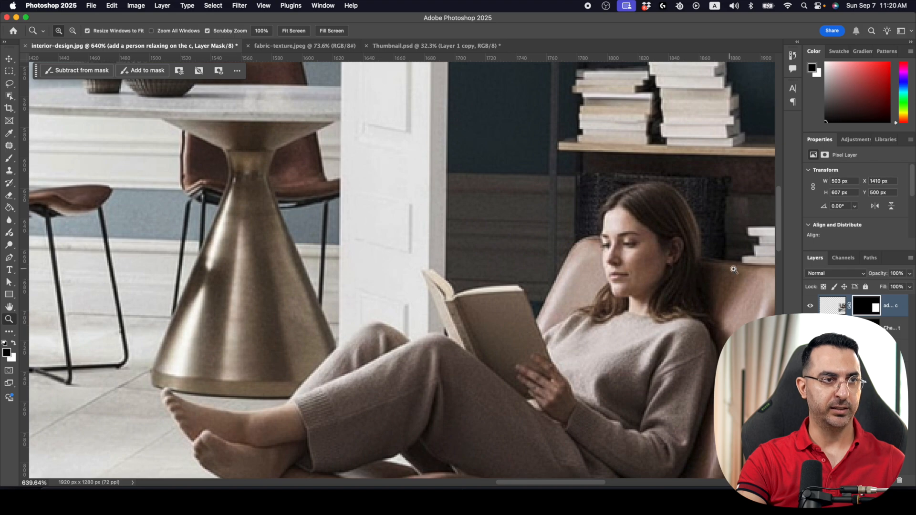
drag(731, 355, 678, 344)
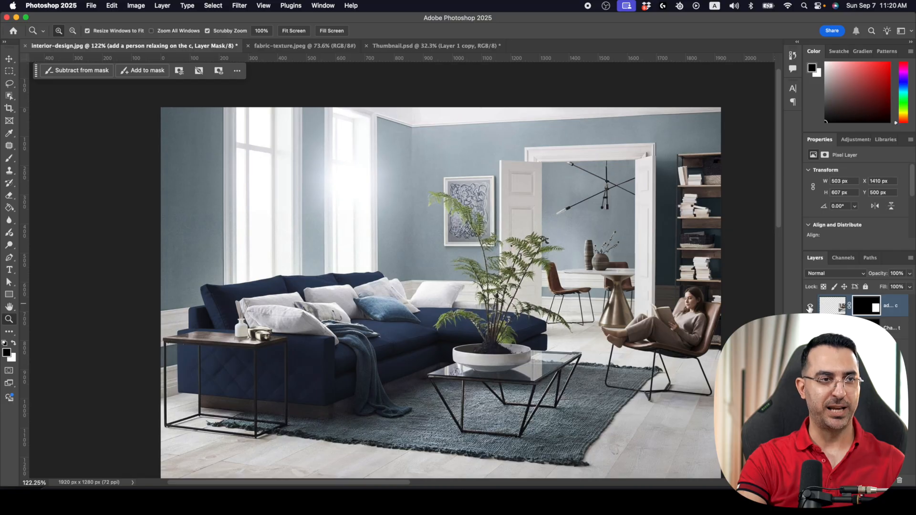
click(810, 307)
click(811, 307)
click(812, 307)
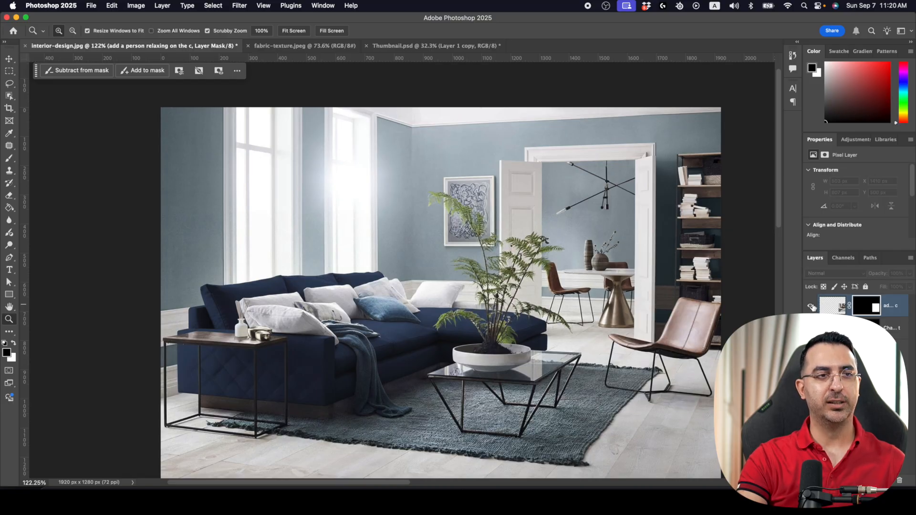
click(812, 306)
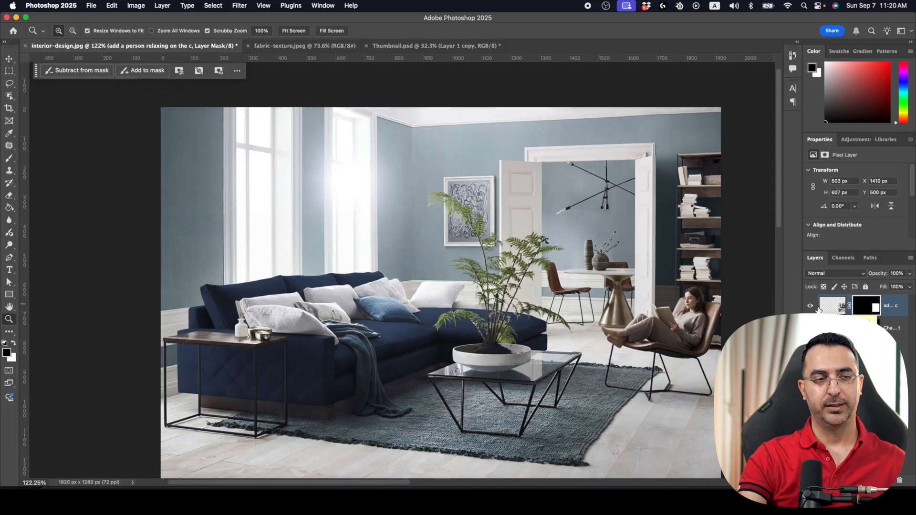
Hide the reader layer and select a full-height rectangle from the coffee table's far end to the image's right edge.
key(super+minus)
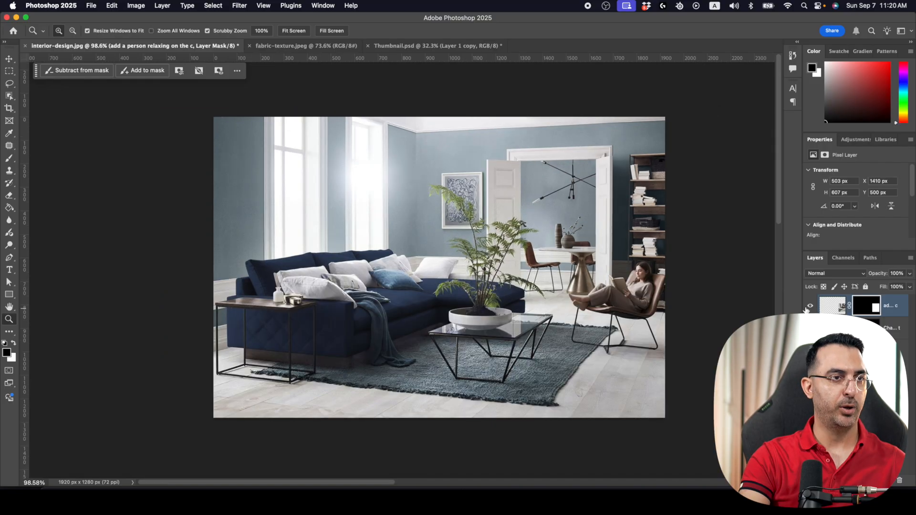
click(811, 307)
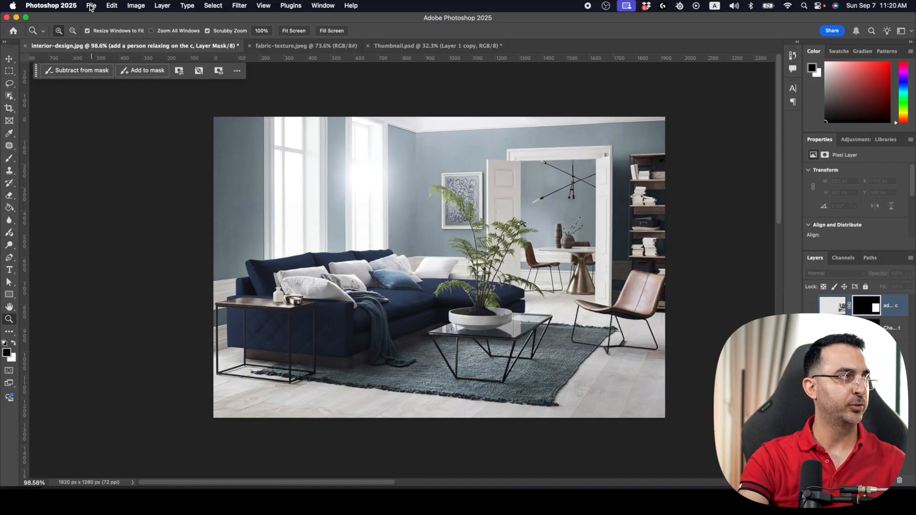
click(9, 71)
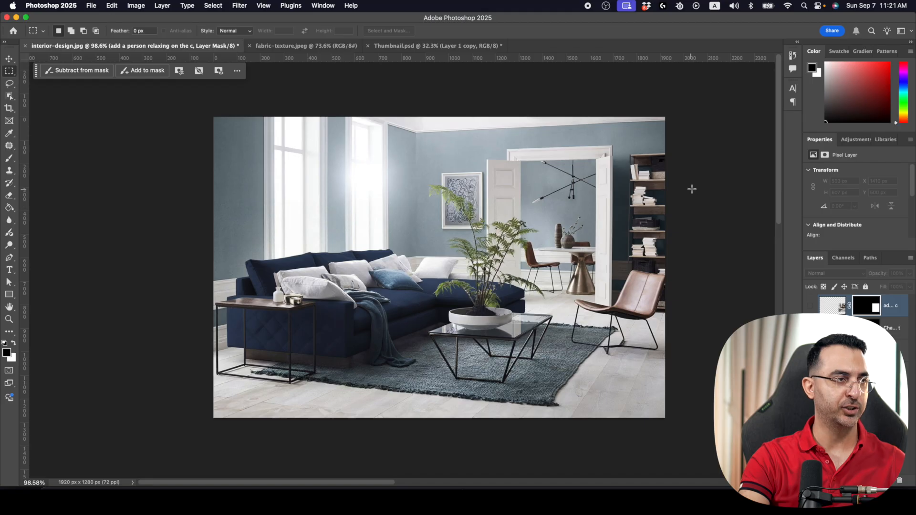
drag(692, 189, 530, 422)
drag(666, 117, 528, 453)
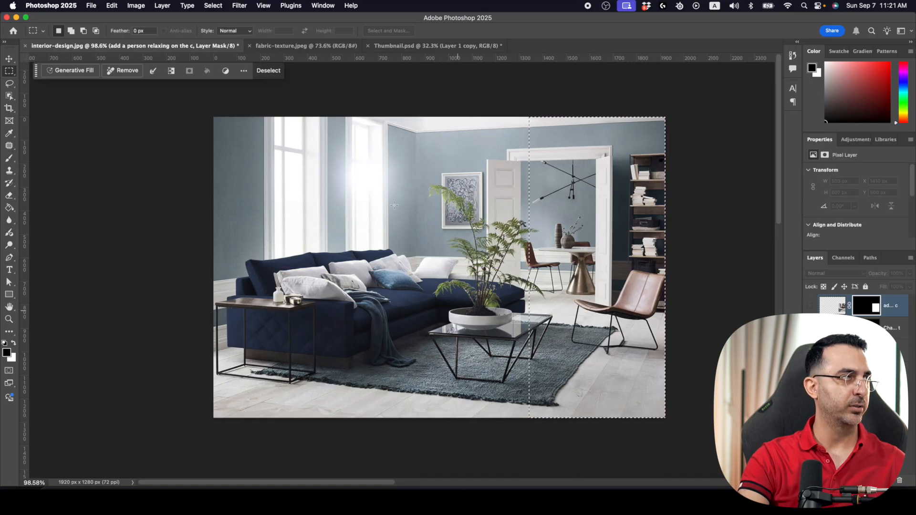
Run the Nano-Banana script on the selection with a prompt beginning "generate a person relaxing on".
click(91, 5)
mouse_move(125, 233)
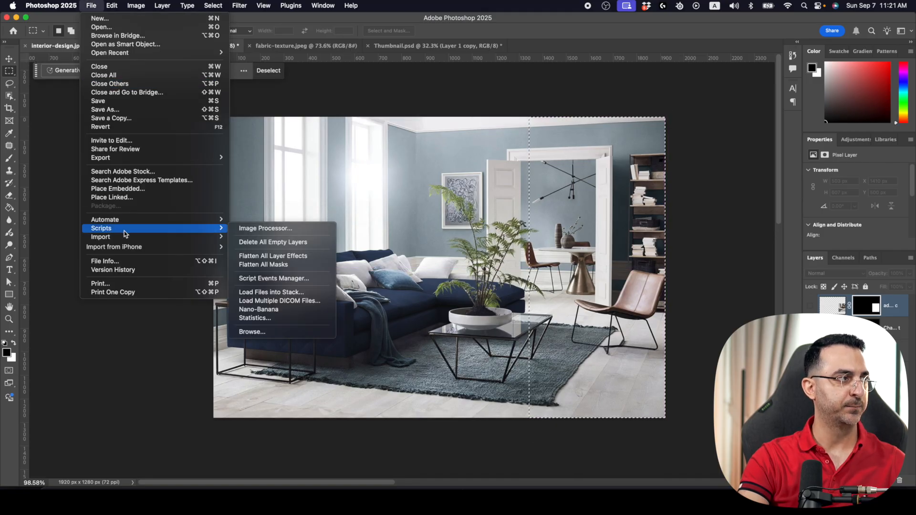
click(285, 310)
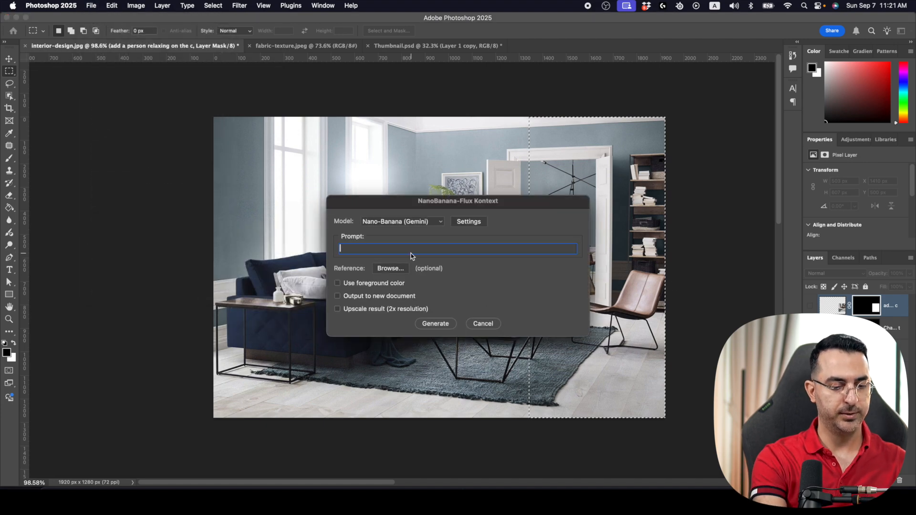
click(420, 324)
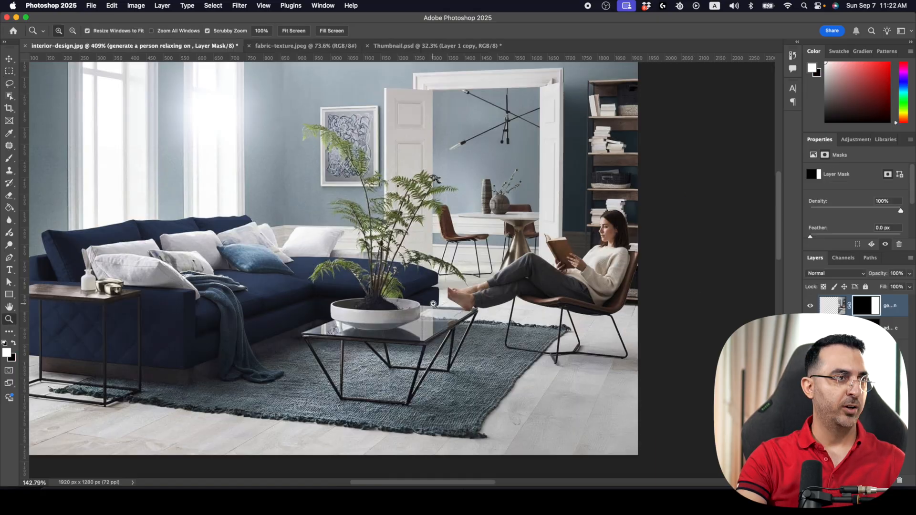
Inspect the reader's feet at the coffee table, hide that layer, and select a wider full-height rectangle including the plant and entire table.
scroll(604, 290, up, 5)
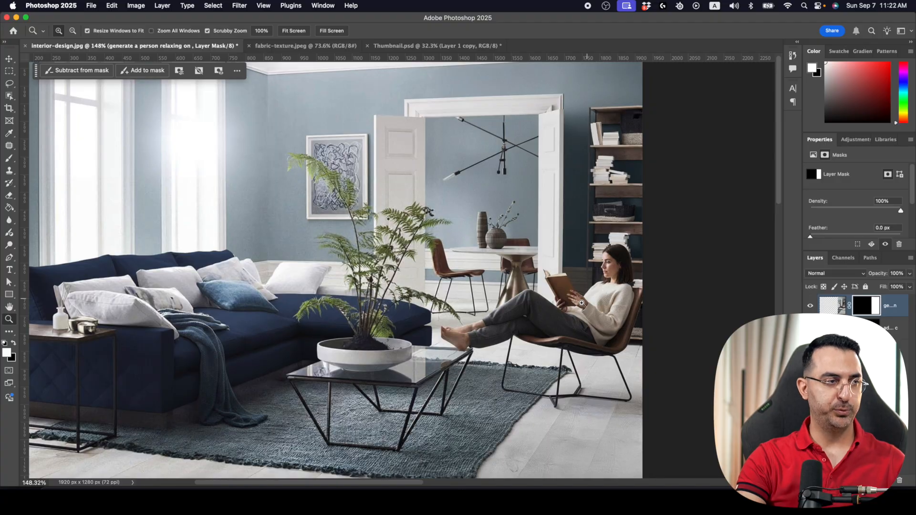
scroll(460, 350, up, 5)
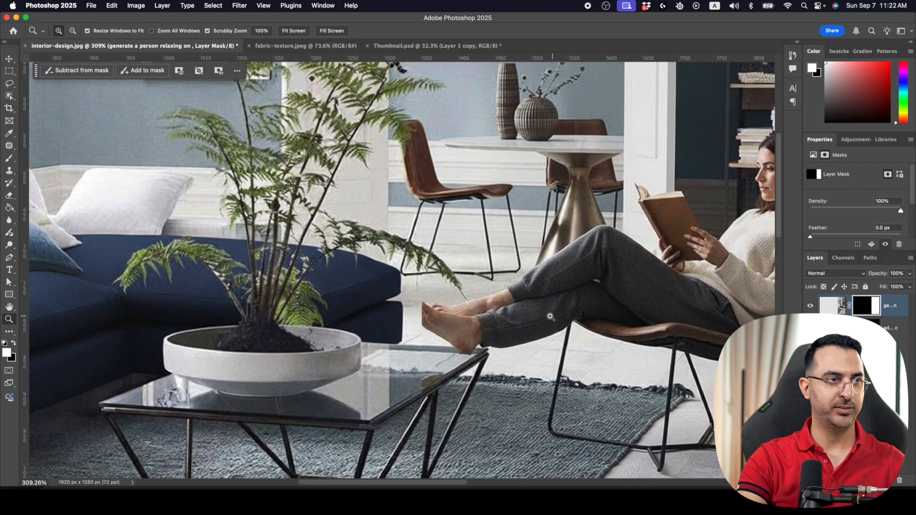
scroll(551, 317, down, 5)
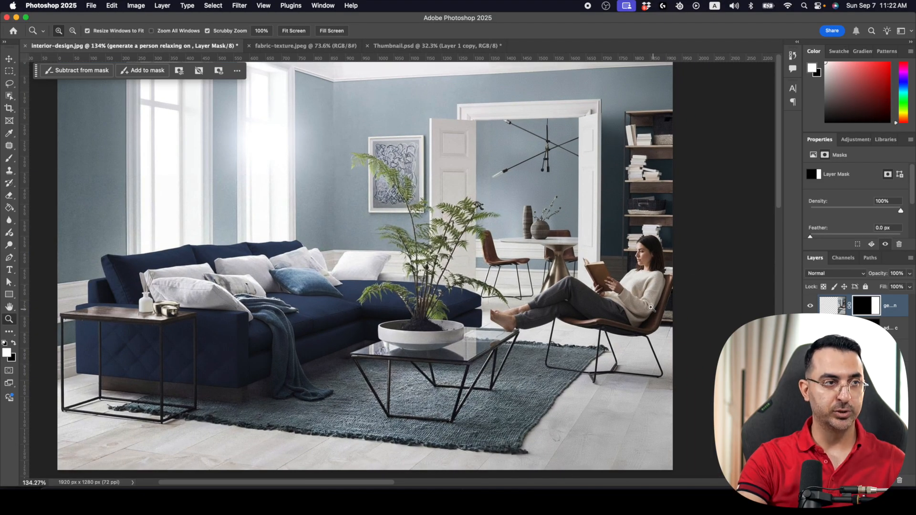
scroll(623, 251, down, 1)
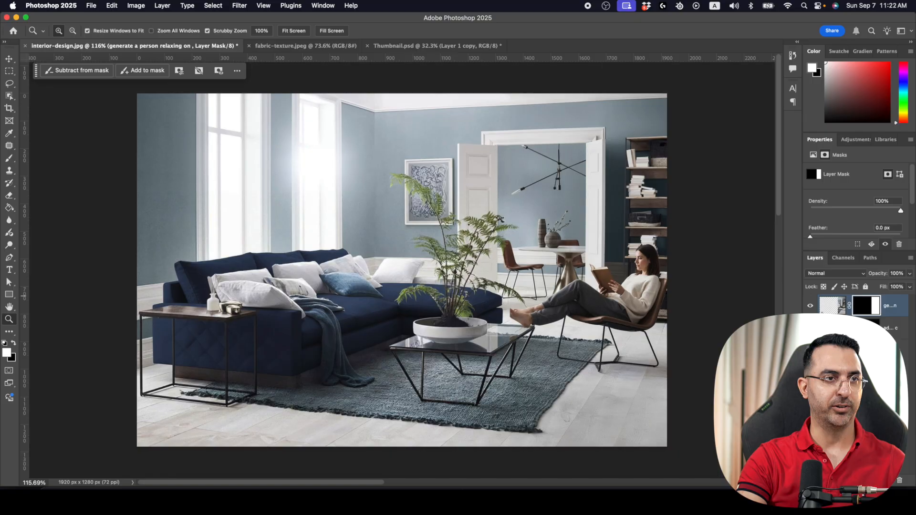
click(811, 307)
key(m)
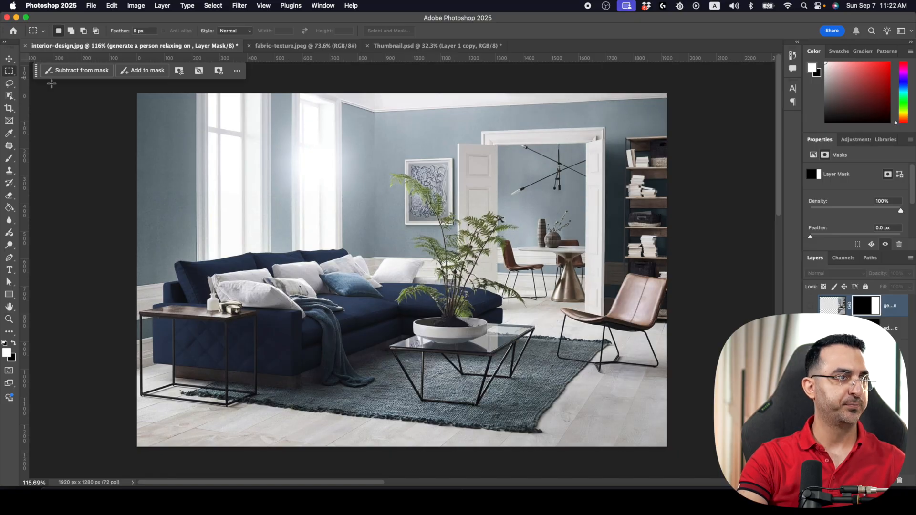
drag(698, 78, 383, 459)
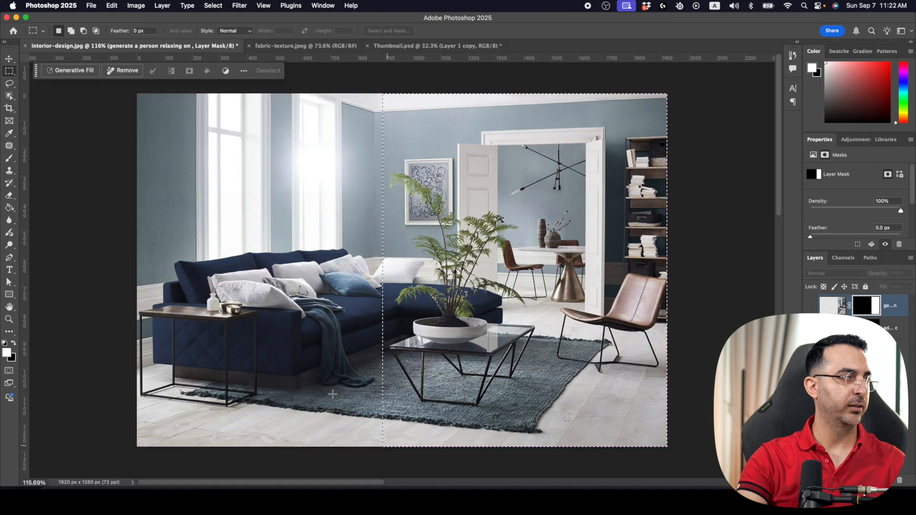
Run the Nano-Banana script on the wider selection with the prompt "generate a person relaxing on the chair reading a book".
click(87, 7)
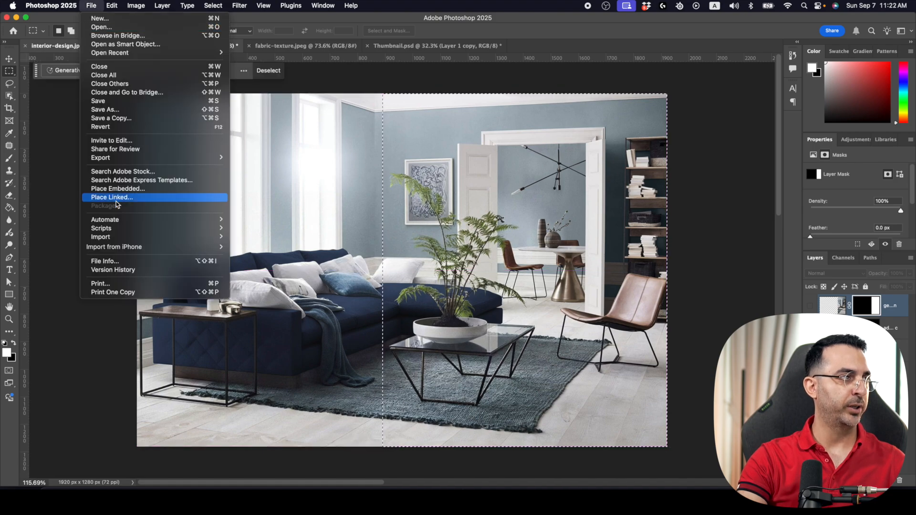
mouse_move(117, 229)
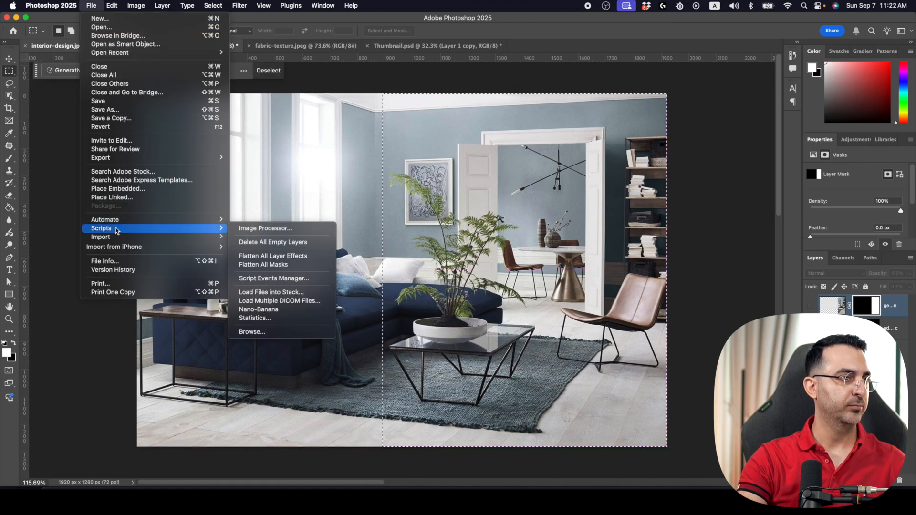
click(261, 311)
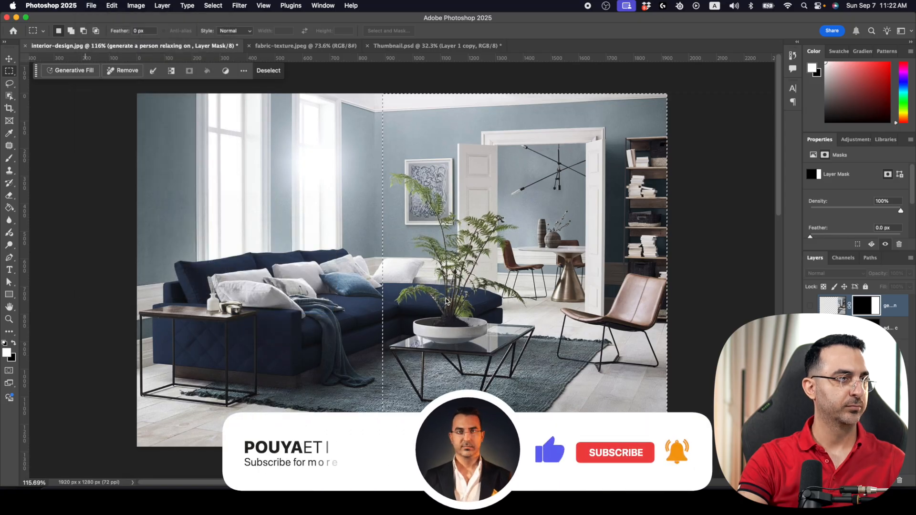
text(generate a person relaxing on the chair reading a book)
click(435, 323)
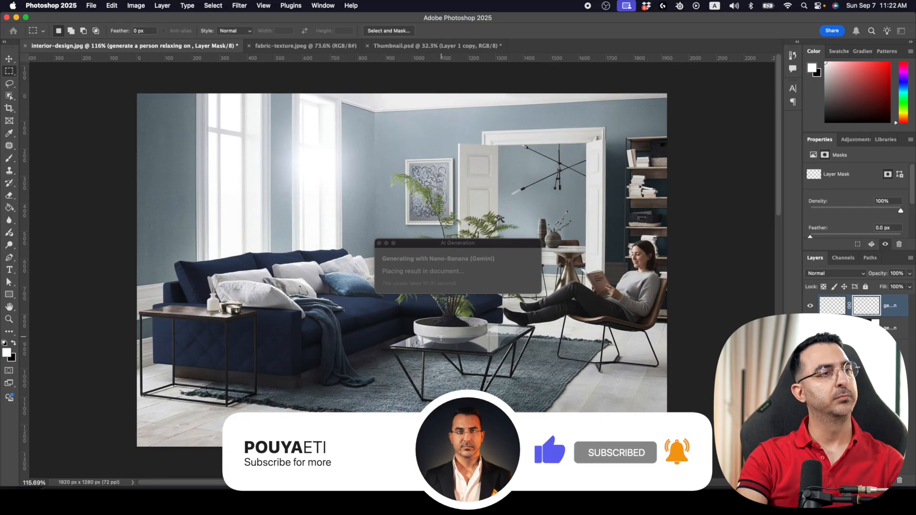
Compare the generated reader with the empty chair by toggling the new layer's visibility.
key(z)
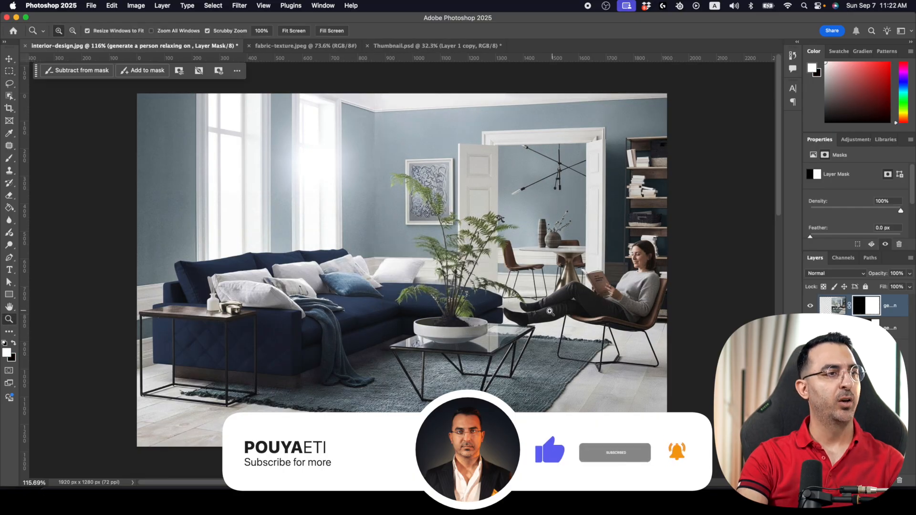
drag(608, 307, 576, 304)
scroll(577, 304, down, 3)
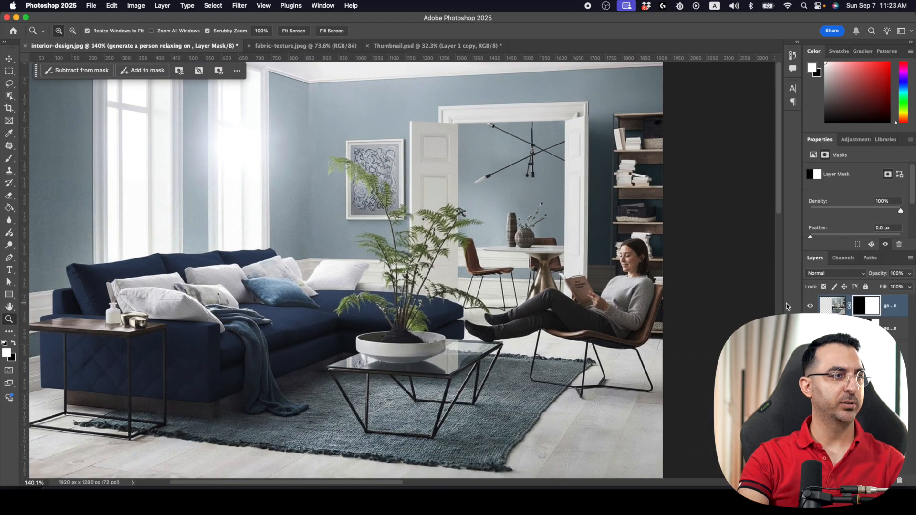
click(811, 308)
click(811, 307)
click(812, 308)
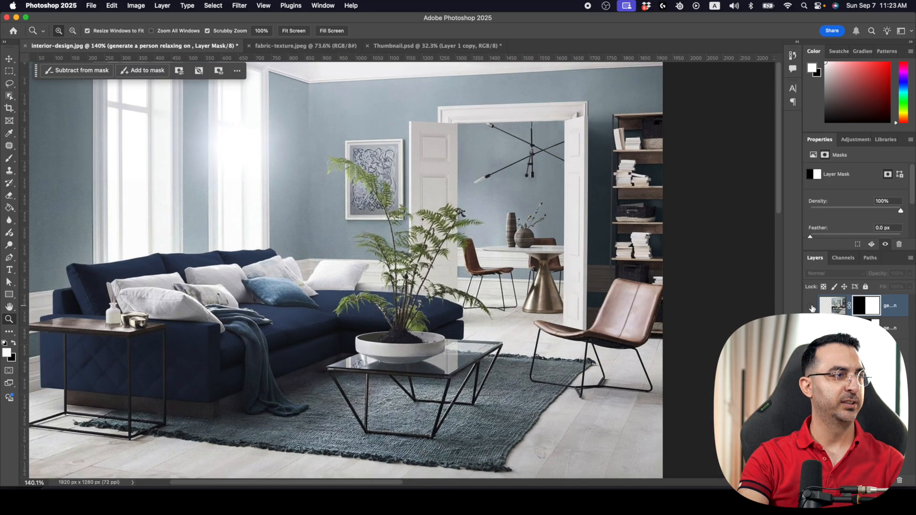
click(812, 307)
click(812, 307)
click(812, 308)
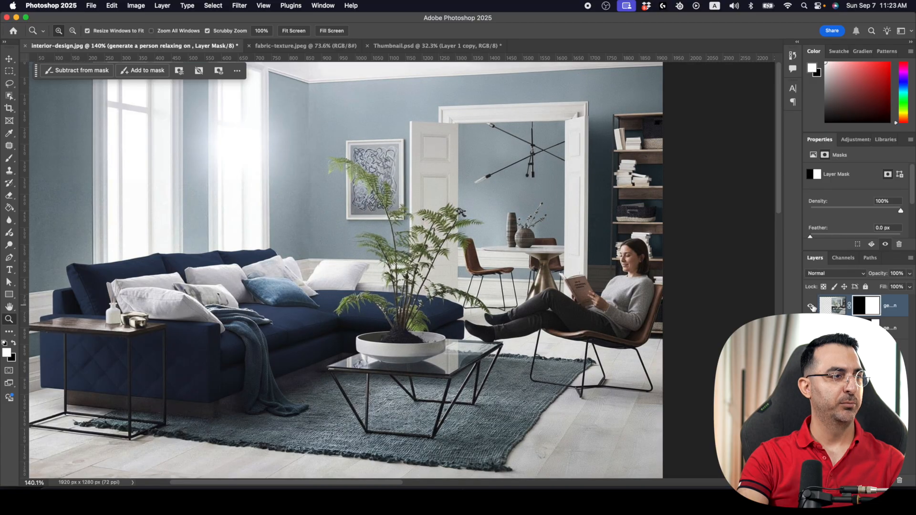
Examine the reader's face, book and feet at the coffee table up close, then return to the full image.
drag(596, 285, 630, 286)
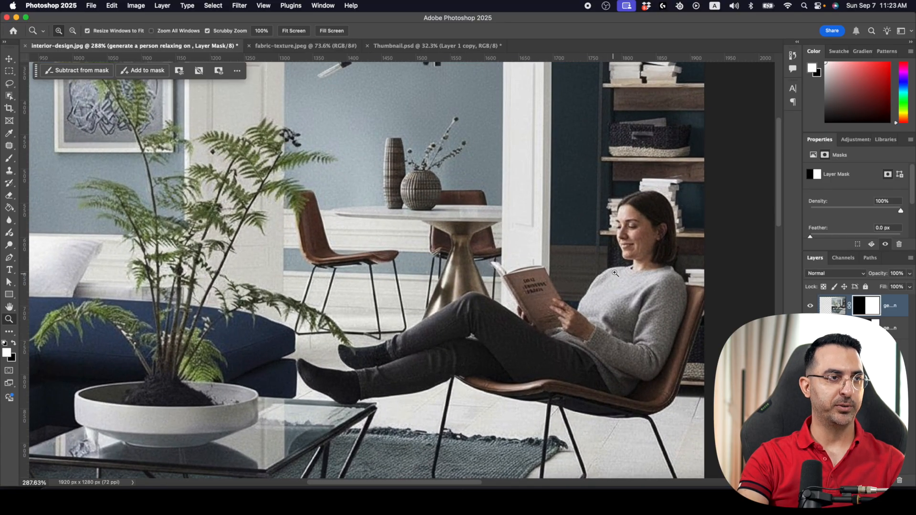
scroll(480, 400, down, 5)
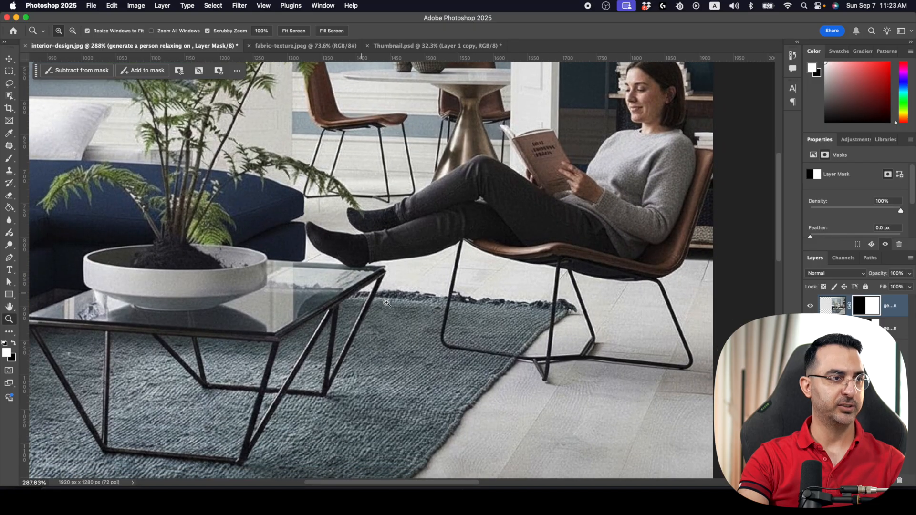
drag(644, 155, 468, 284)
drag(253, 195, 266, 189)
drag(396, 200, 378, 191)
Select the entire image and enter a Nano-Banana prompt asking for dark, modern grey walls and a floor material that suits the new wall color.
click(13, 71)
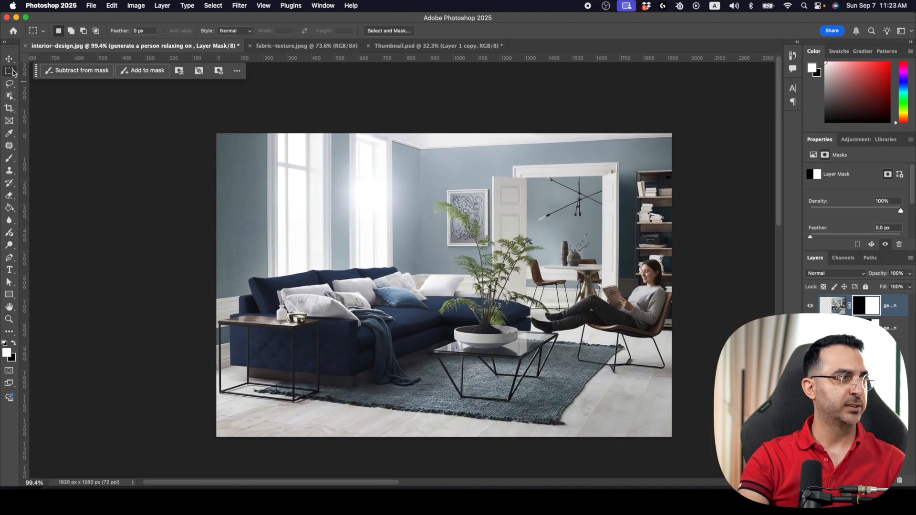
drag(218, 135, 592, 446)
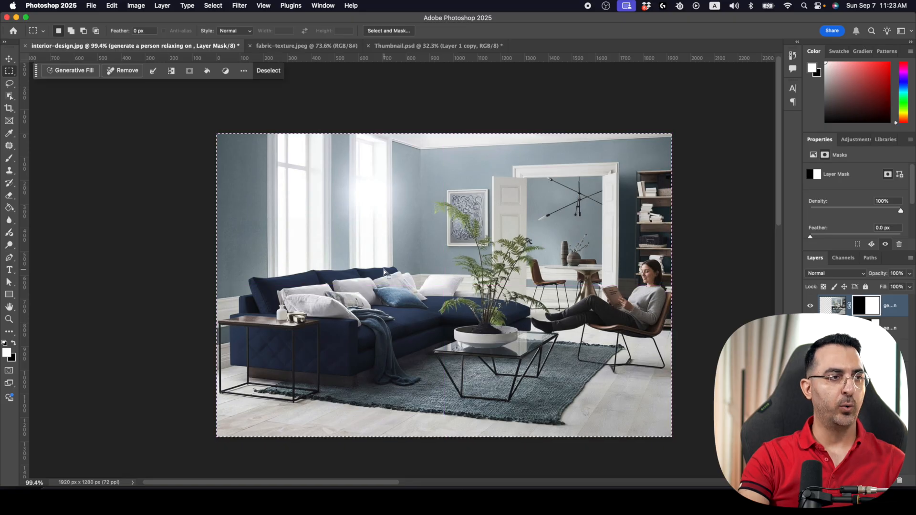
click(92, 5)
mouse_move(210, 228)
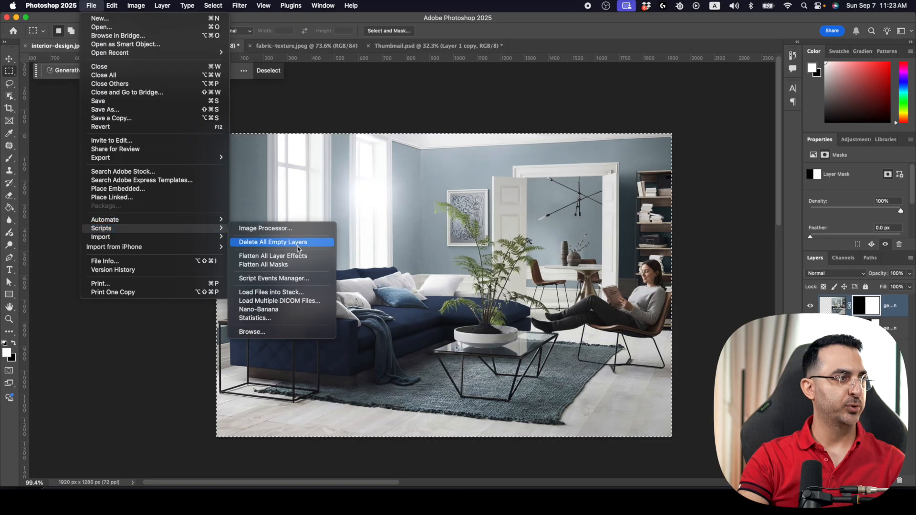
click(284, 309)
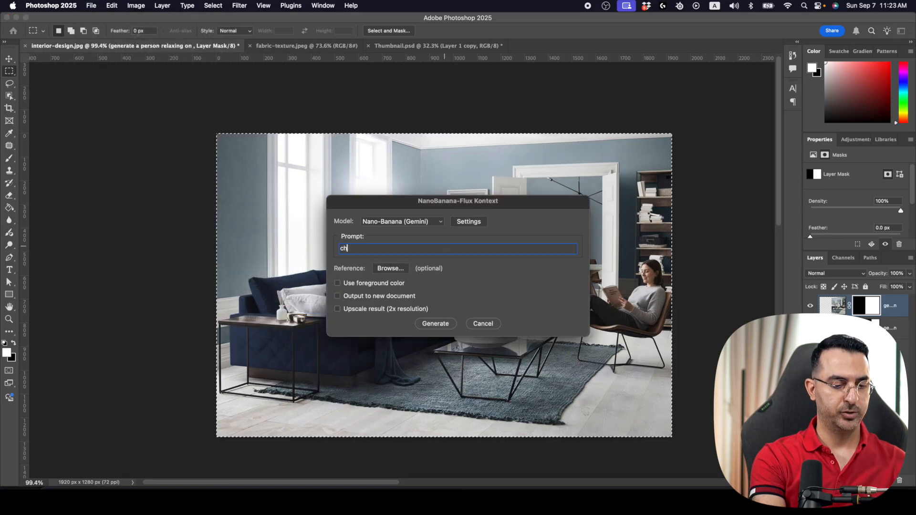
text(change t)
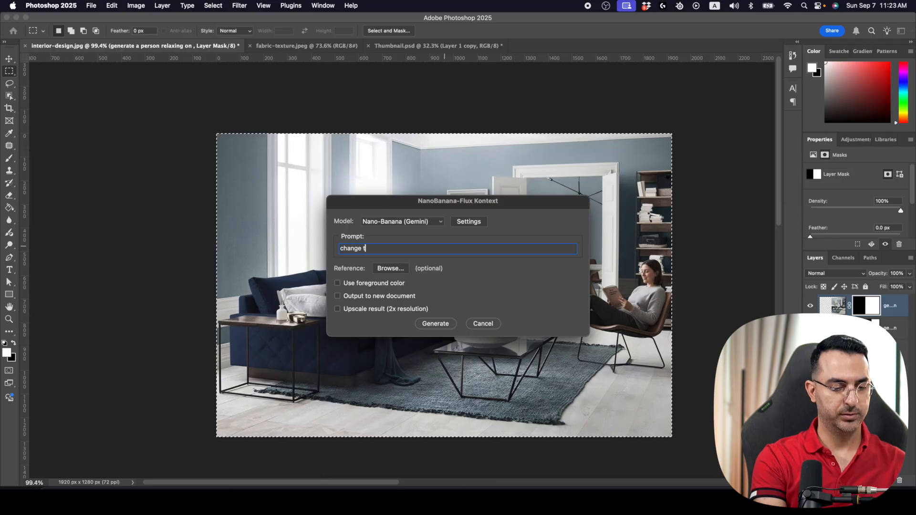
Review the wall and floor prompt, remove the extra space before "like grey", and generate the result.
drag(574, 249, 281, 255)
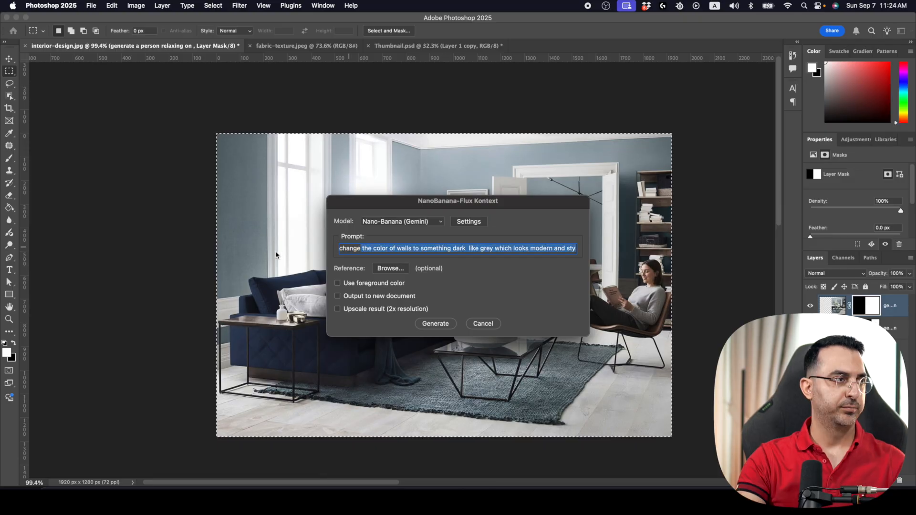
click(366, 253)
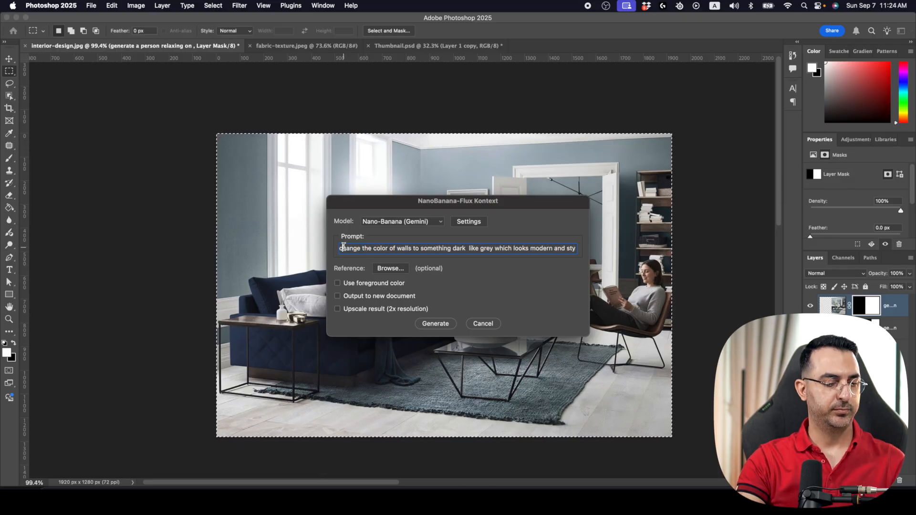
triple_click(344, 248)
click(346, 250)
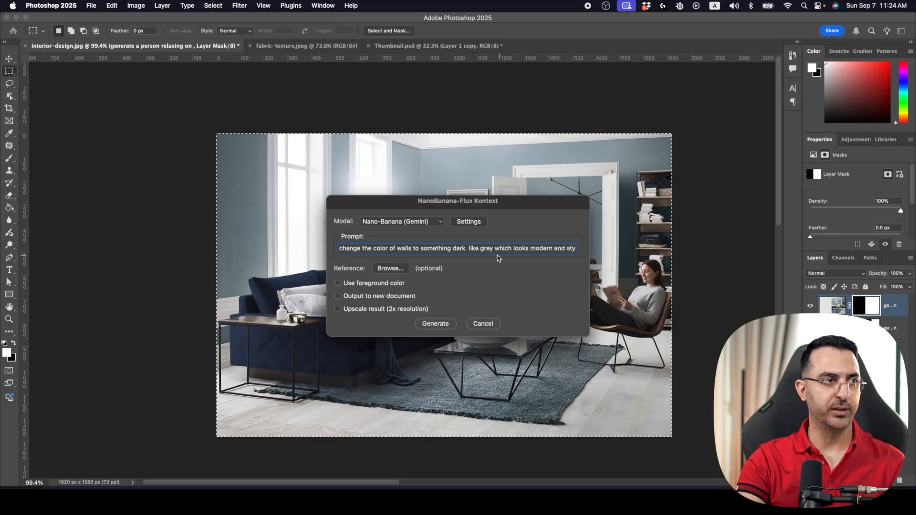
click(469, 249)
key(BackSpace)
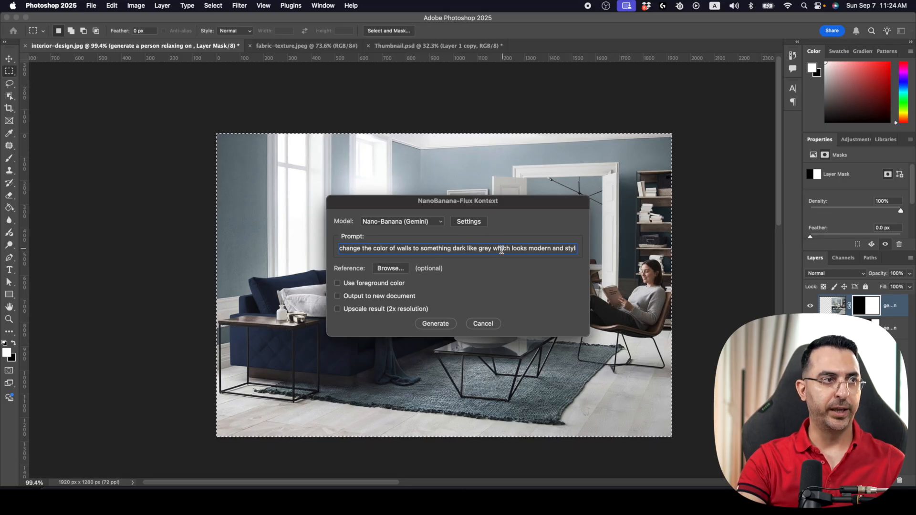
drag(565, 248, 587, 248)
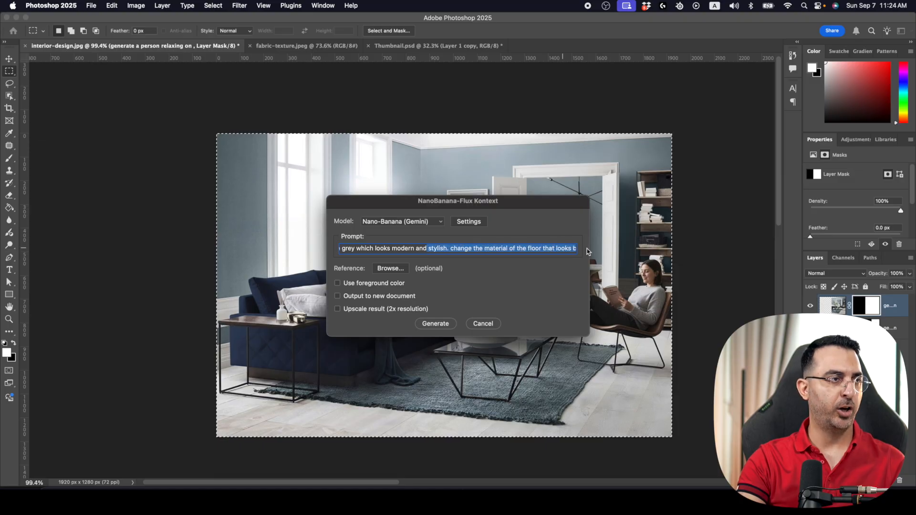
click(482, 249)
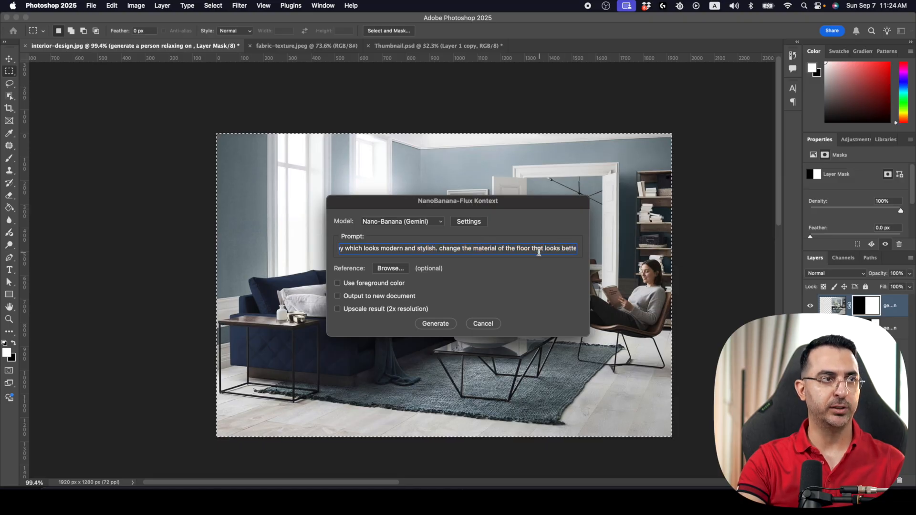
drag(543, 248, 595, 251)
click(518, 248)
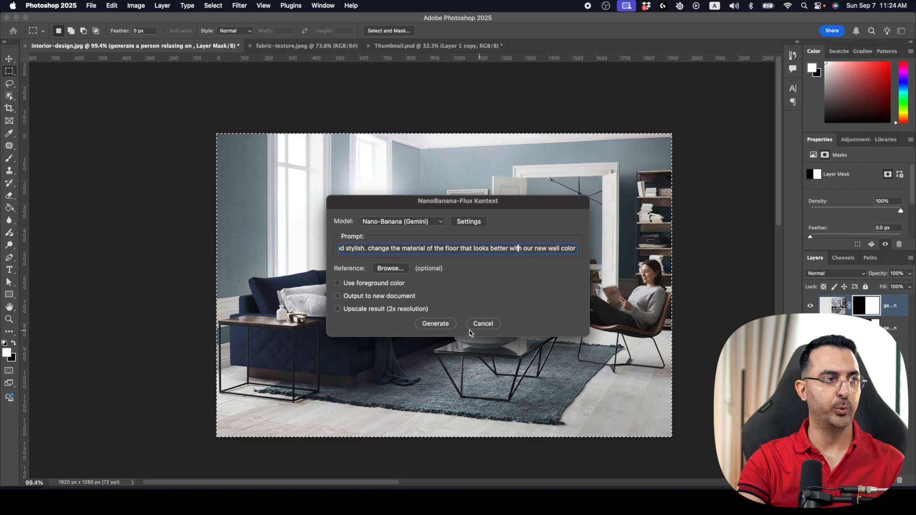
click(439, 324)
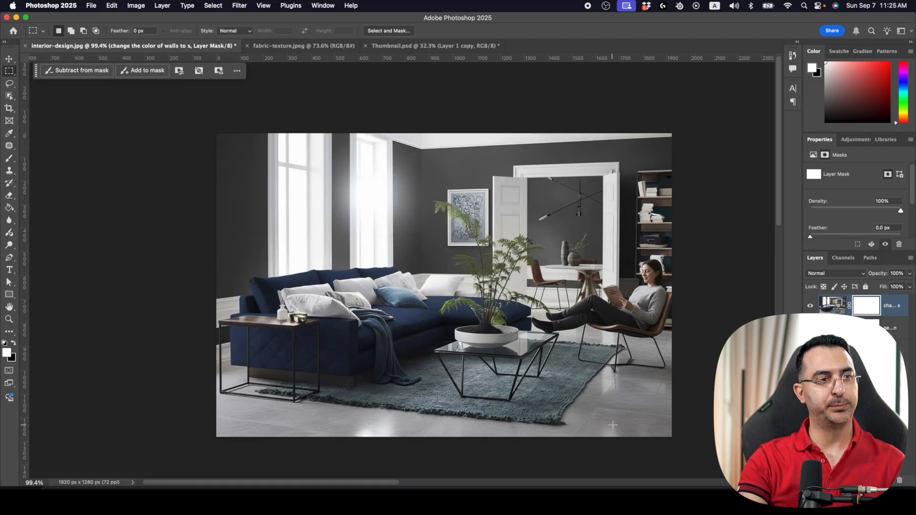
Compare the new walls and floor with the previous version by toggling the top layer's visibility.
click(812, 306)
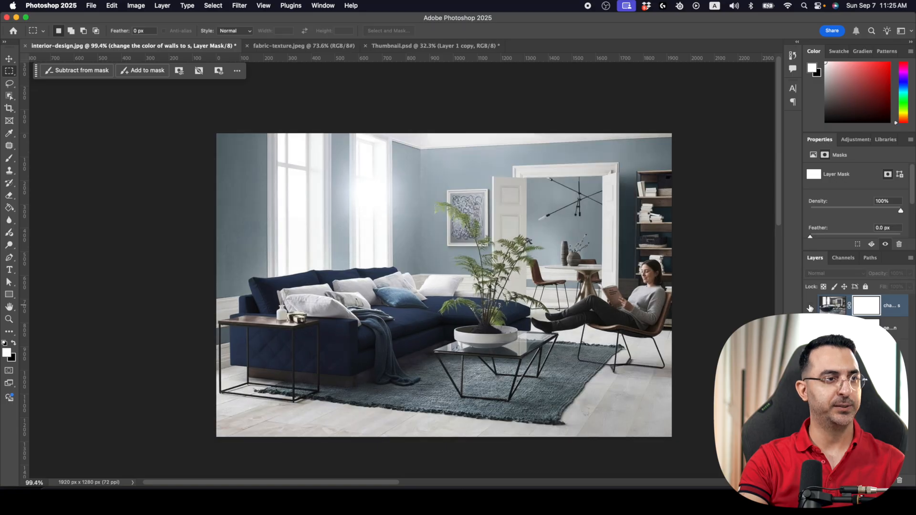
click(811, 306)
click(811, 306)
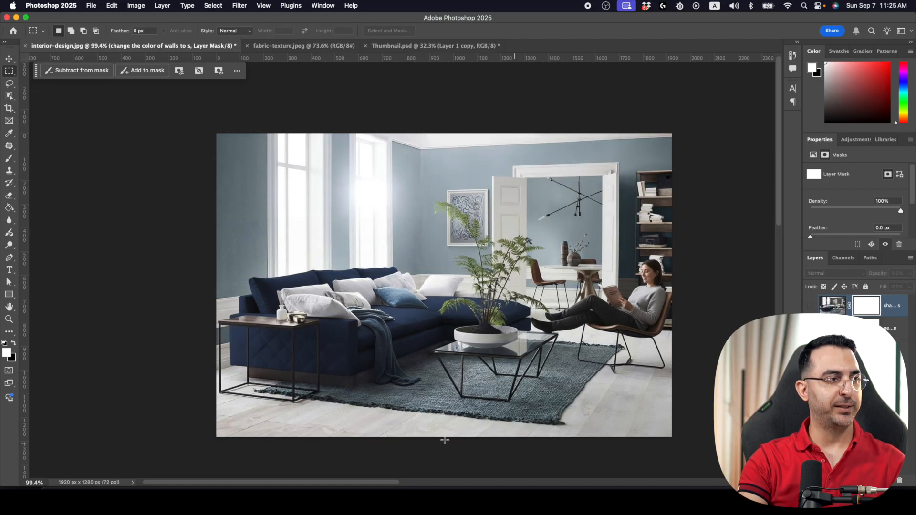
click(810, 306)
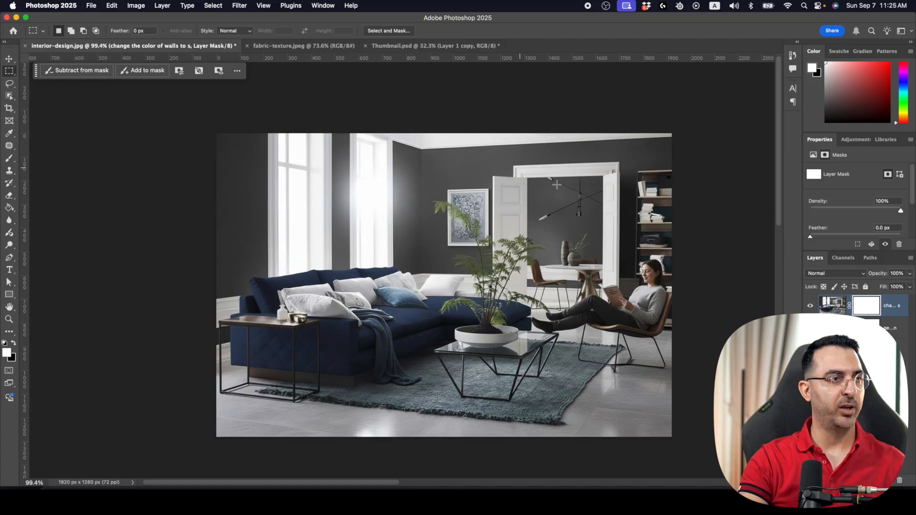
Select the entire image and run Nano-Banana with the prompt "change the rug to something modern" and 2x upscaling enabled.
drag(673, 210, 520, 379)
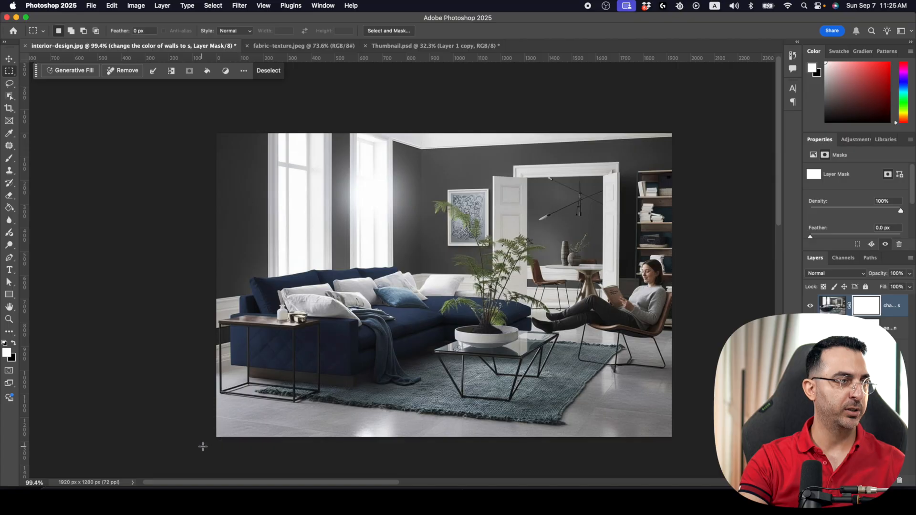
drag(203, 446, 732, 110)
click(93, 7)
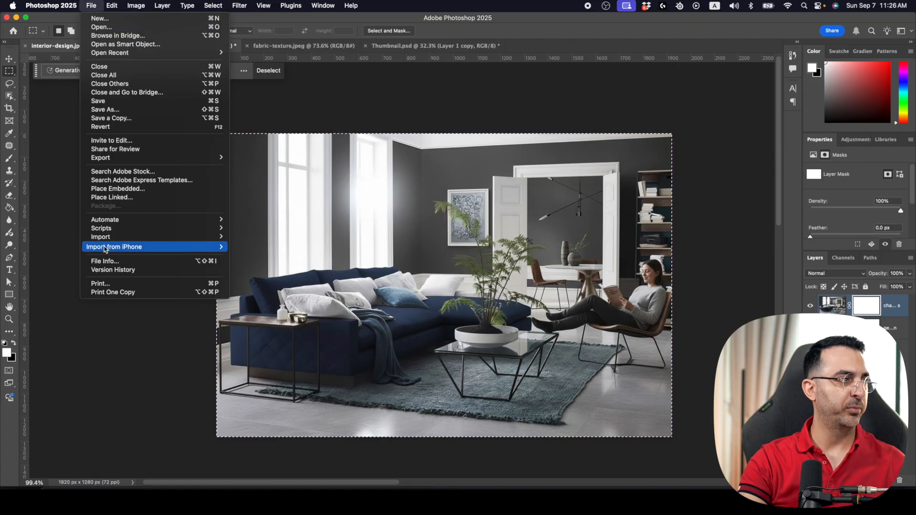
mouse_move(142, 229)
click(314, 310)
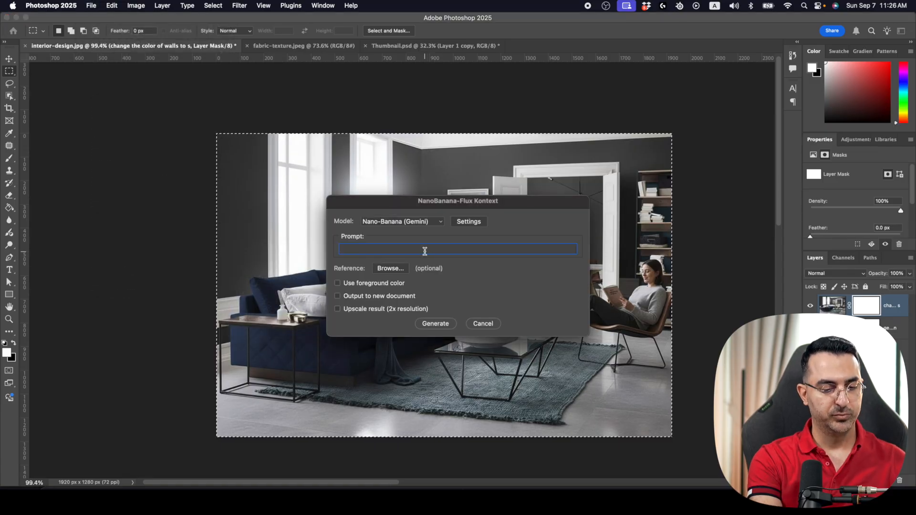
text(change the ru)
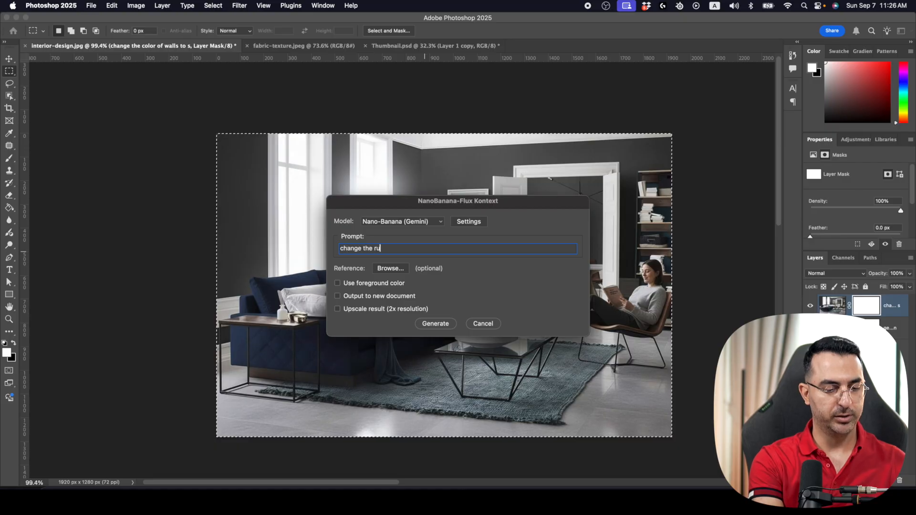
text(g to som)
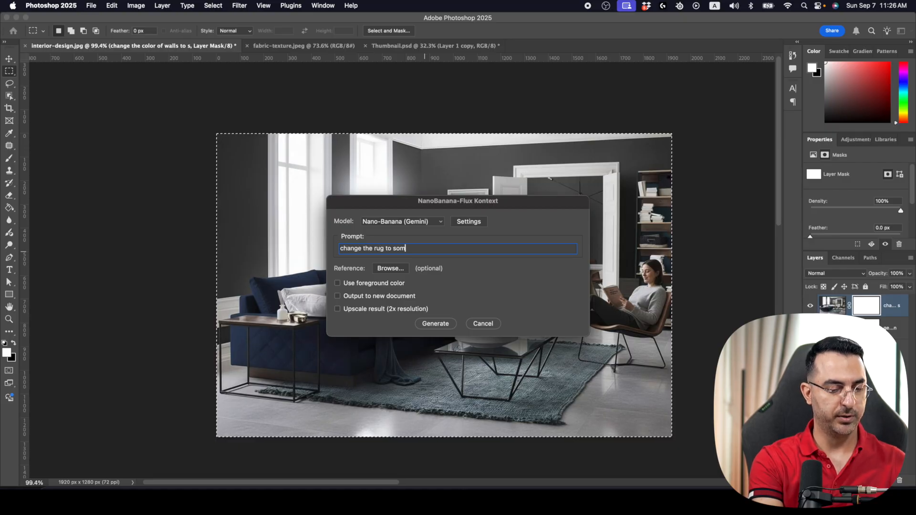
text(ething modern)
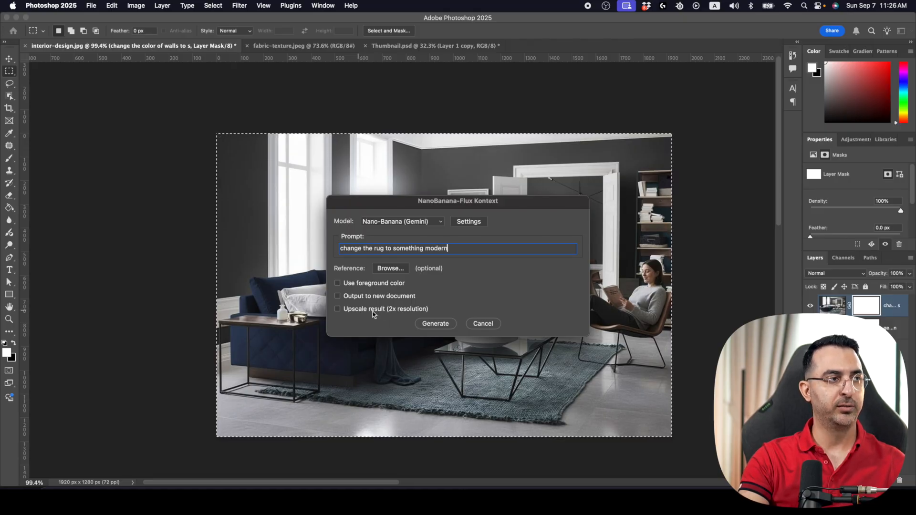
click(358, 311)
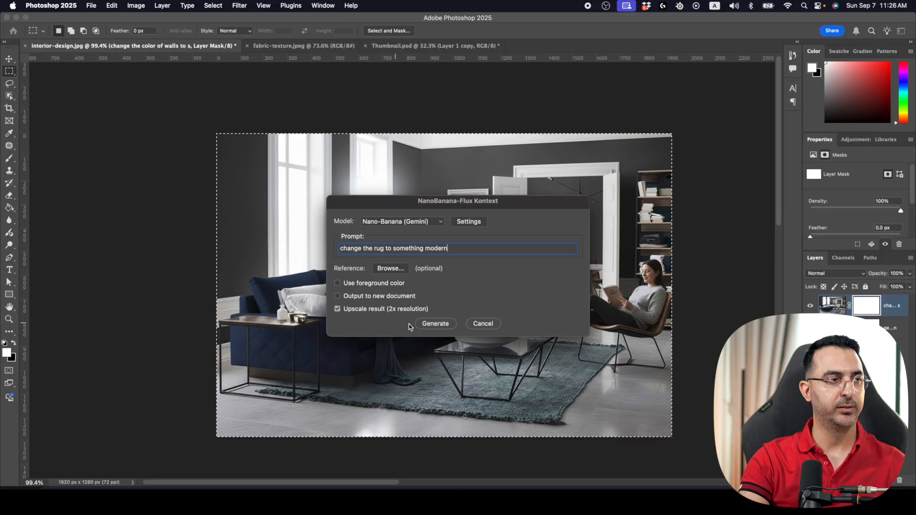
click(440, 323)
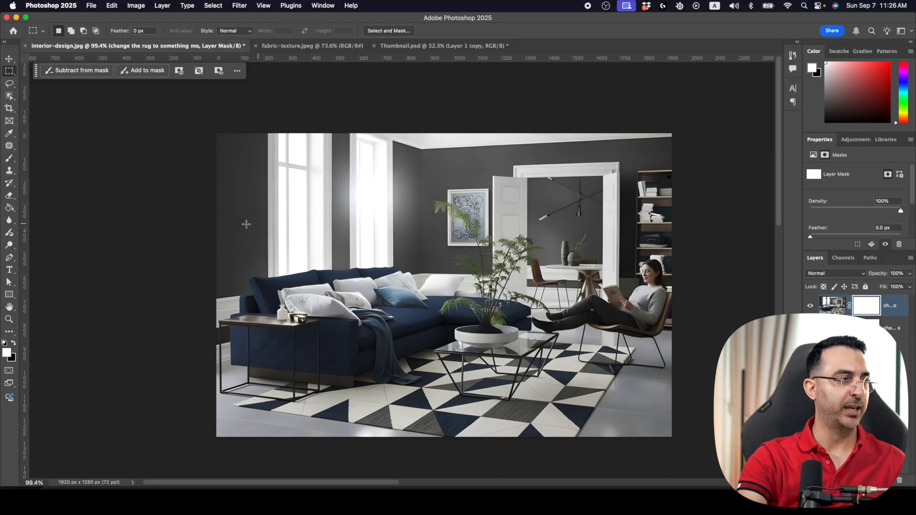
Compare the geometric rug with the previous blue one by hiding and showing the top layer, including an enlarged view.
click(810, 306)
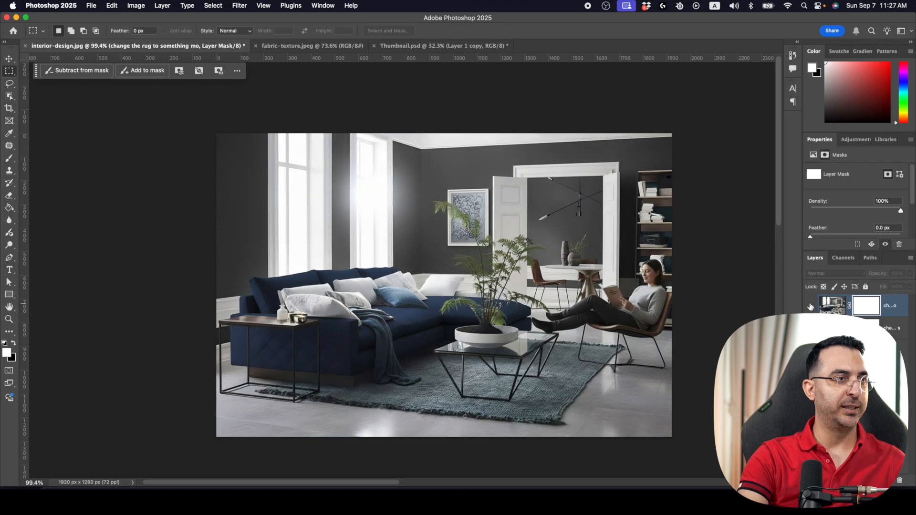
click(810, 306)
click(810, 306)
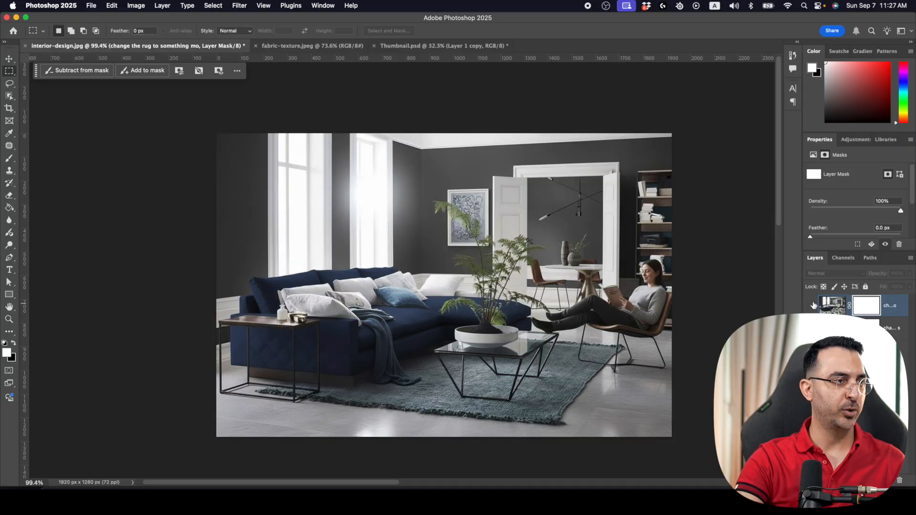
key(z)
click(531, 384)
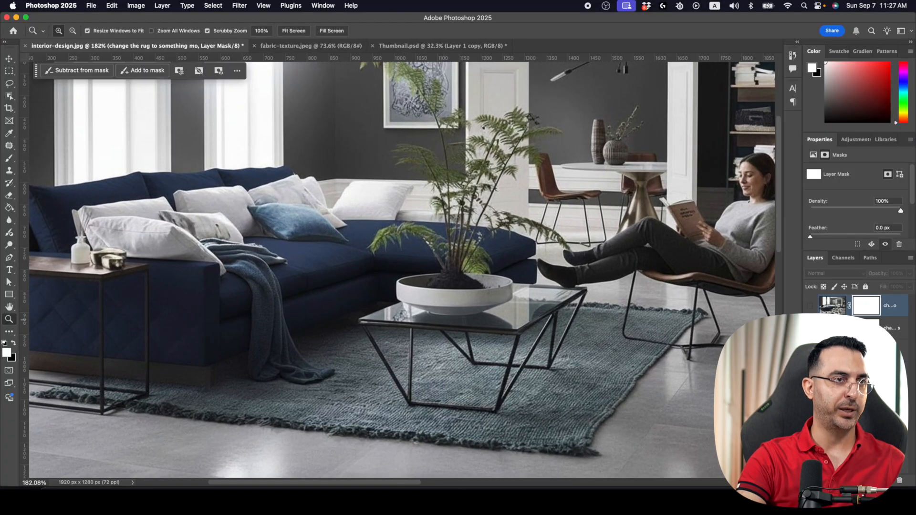
click(810, 307)
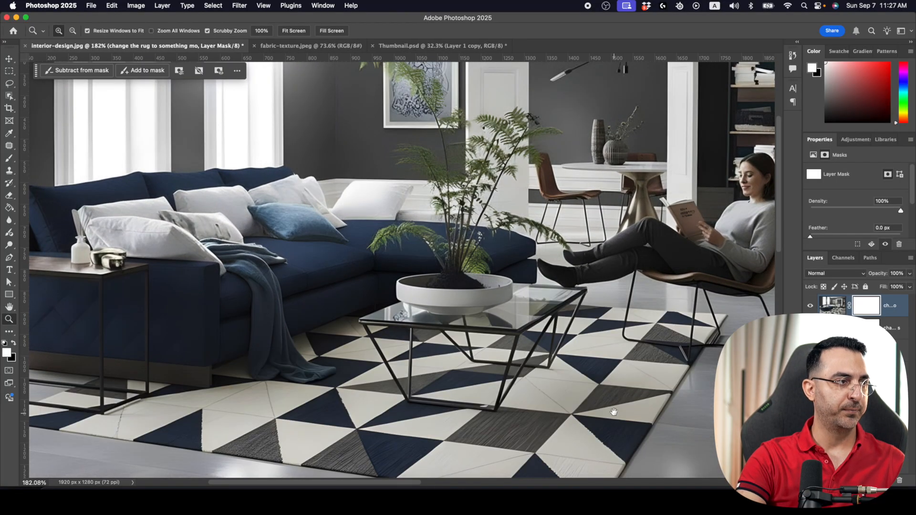
Inspect the new rug up close and compare the rug edge and floor beside the chair with the top layer hidden and shown.
scroll(614, 412, up, 5)
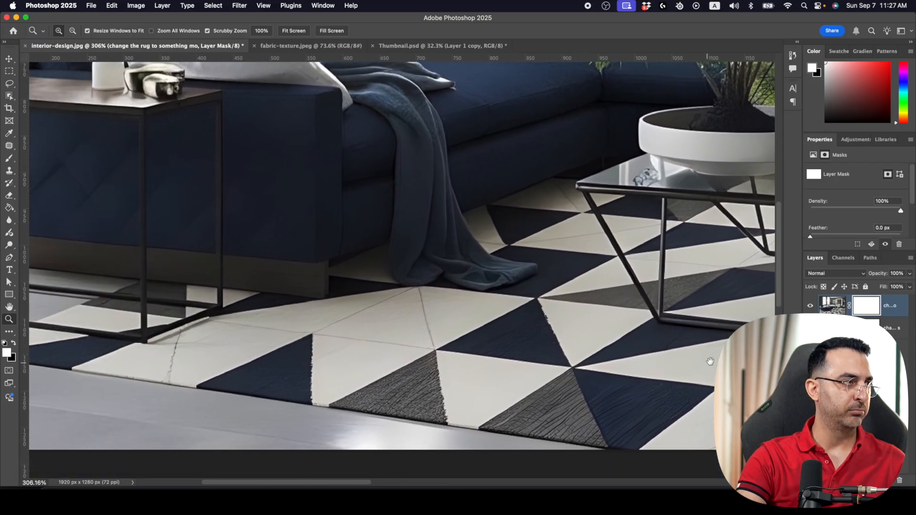
drag(709, 361, 333, 304)
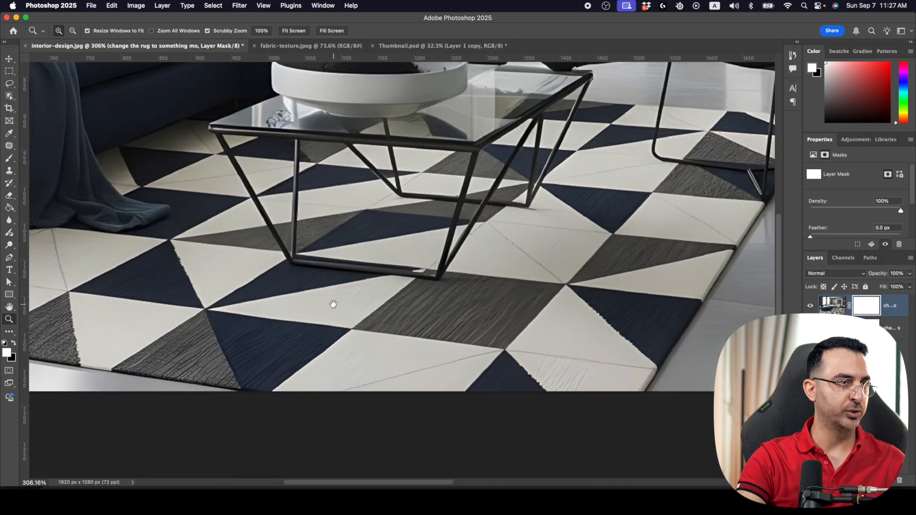
drag(530, 323, 370, 345)
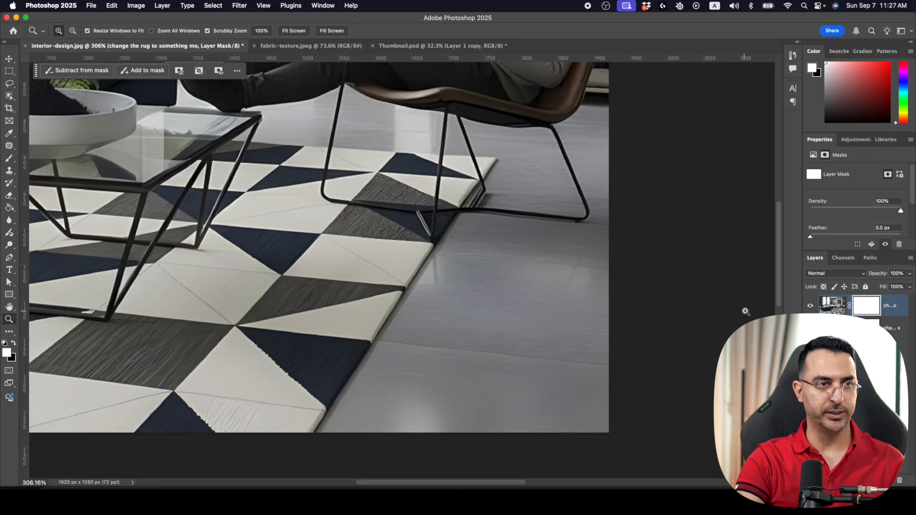
click(811, 306)
click(811, 306)
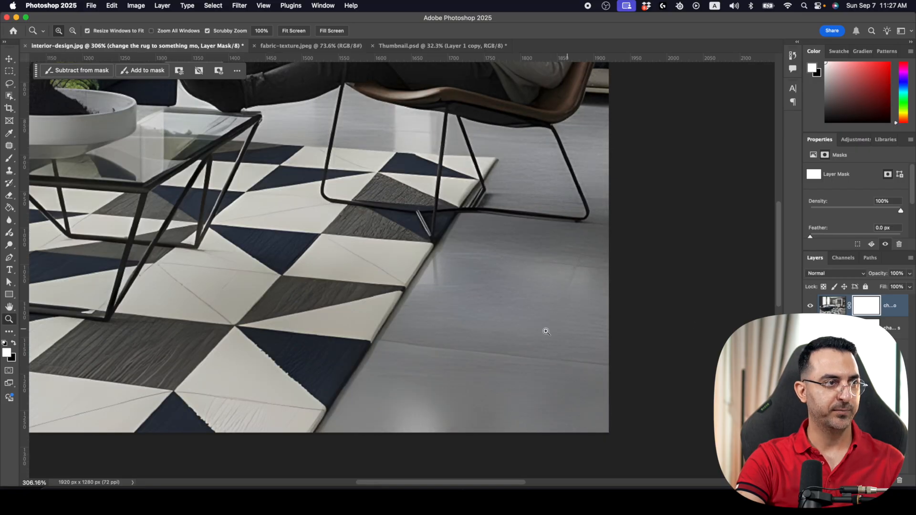
click(811, 307)
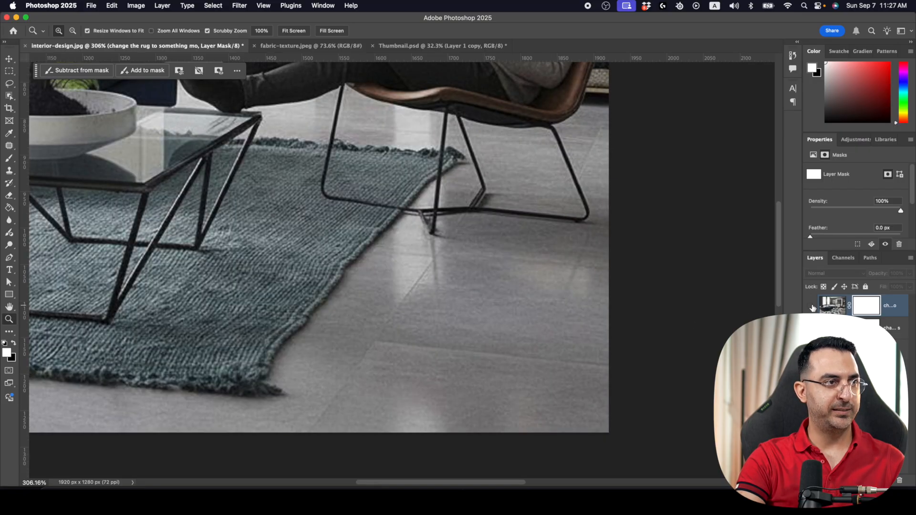
click(811, 306)
click(811, 307)
click(811, 307)
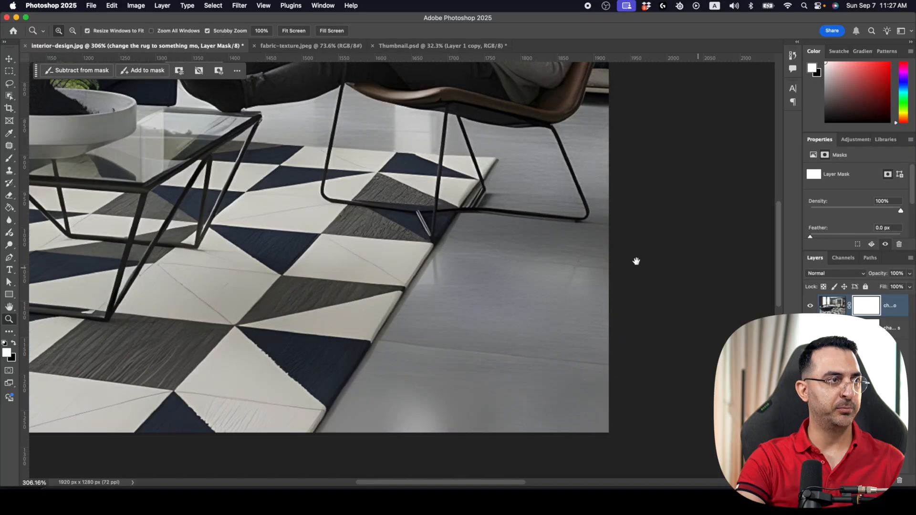
Compare the reading woman's face, sweater and book up close with the rug-change layer hidden and shown.
scroll(637, 261, up, 10)
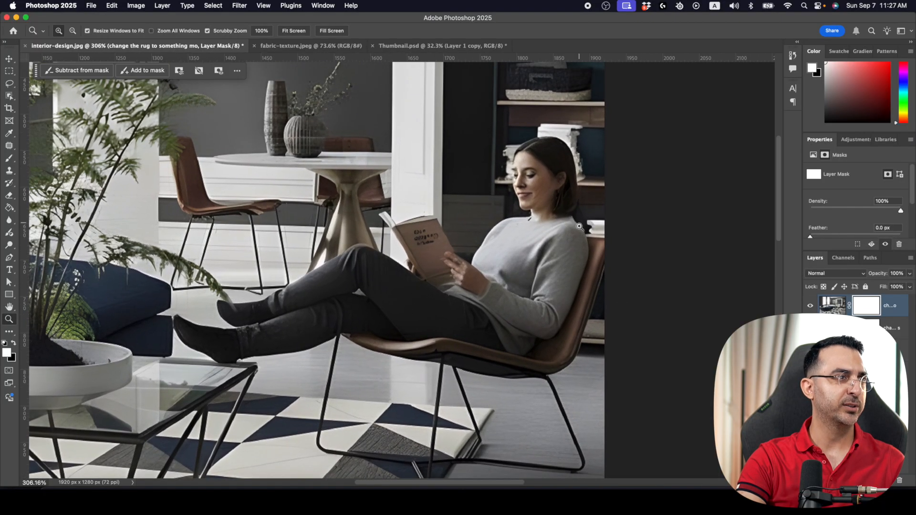
drag(520, 178, 512, 198)
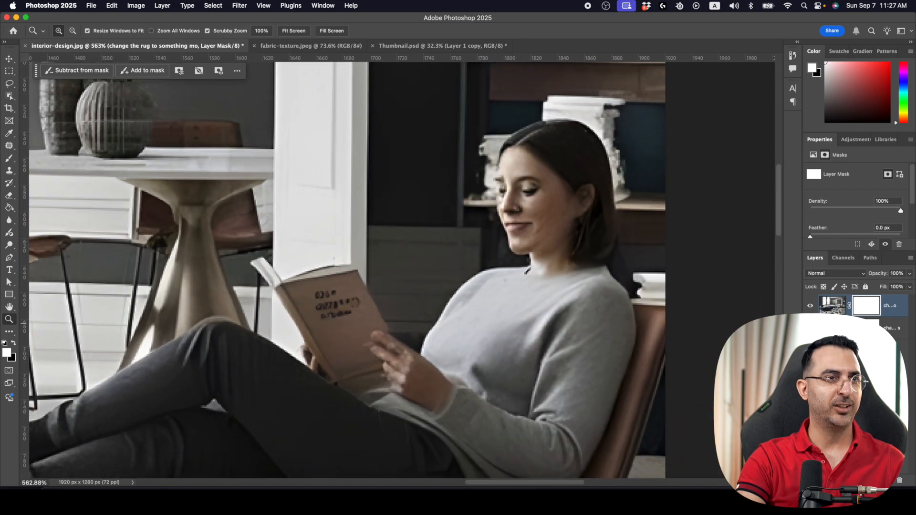
click(811, 306)
click(810, 307)
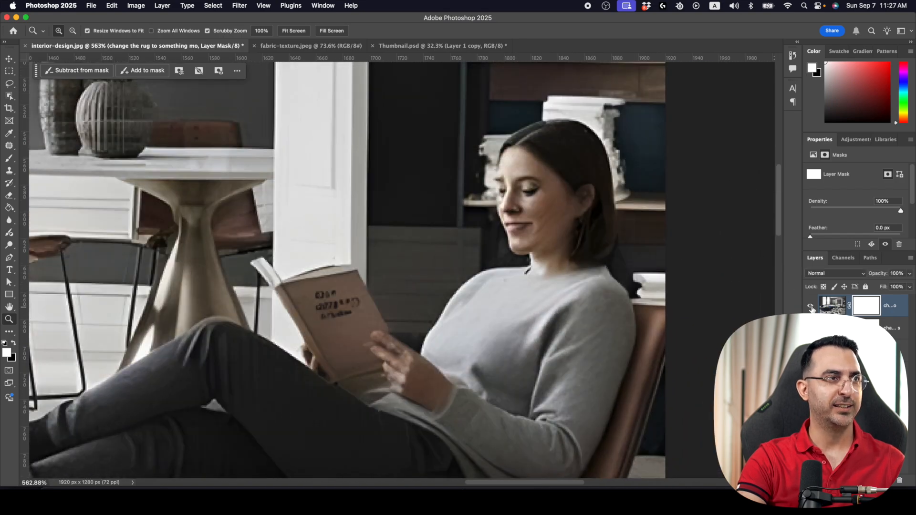
click(810, 308)
click(811, 308)
click(811, 308)
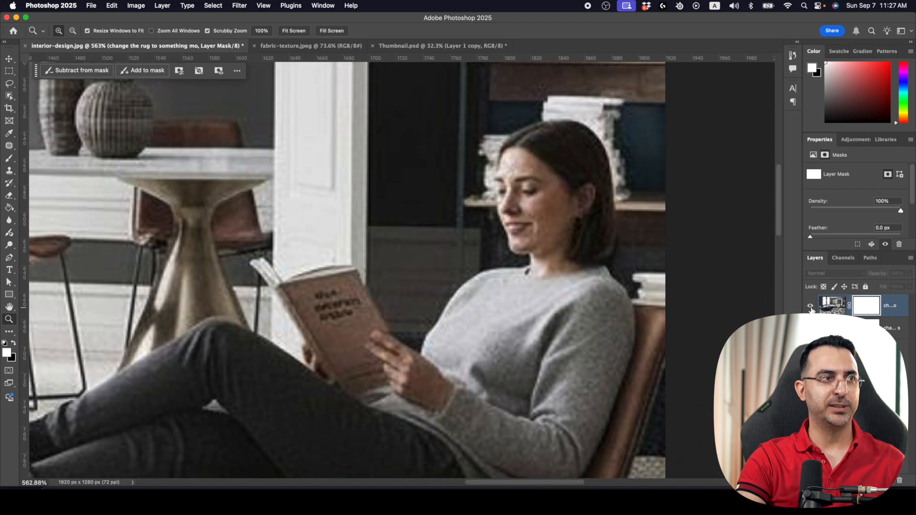
click(810, 308)
Compare the detail of the doorway, bookshelf and plant with the rug-change layer hidden and shown.
scroll(631, 317, down, 6)
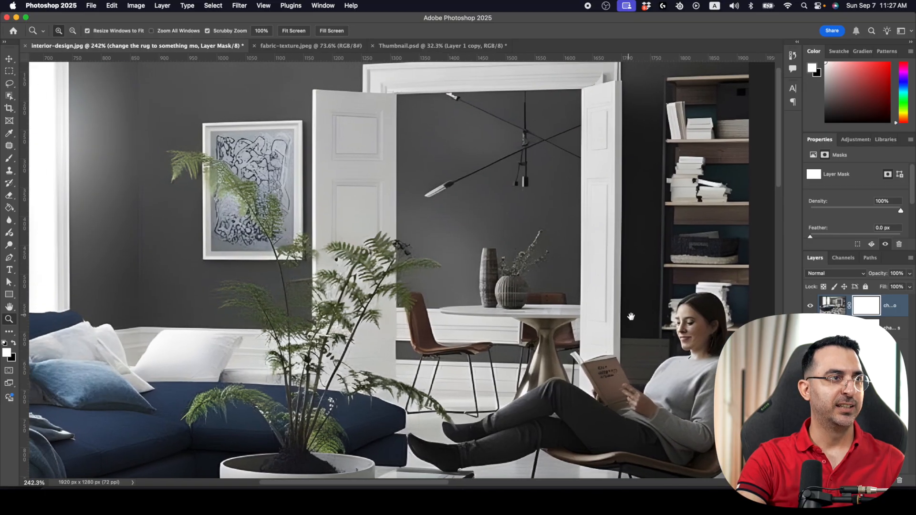
click(810, 308)
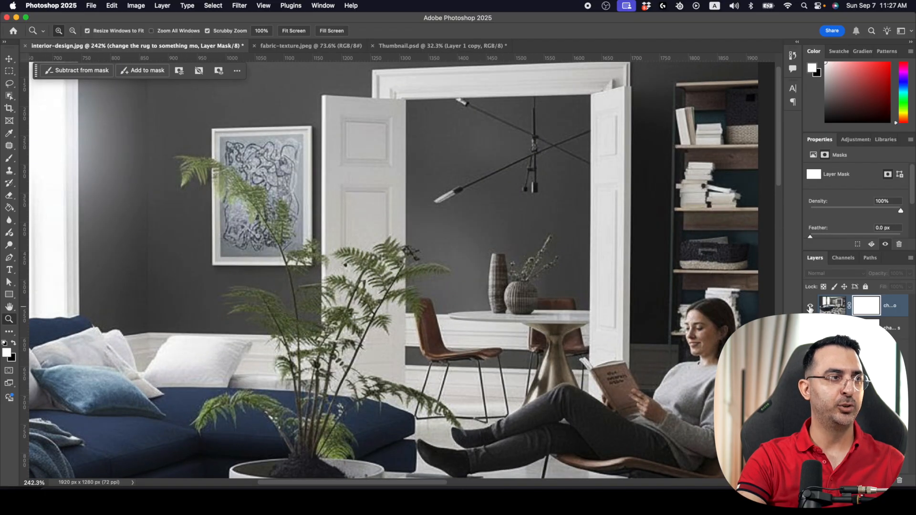
click(810, 307)
click(810, 308)
click(810, 307)
Examine the sofa, windows, wall art and seating area with the rug-change layer hidden, and show the layer again.
drag(404, 313, 684, 300)
click(810, 308)
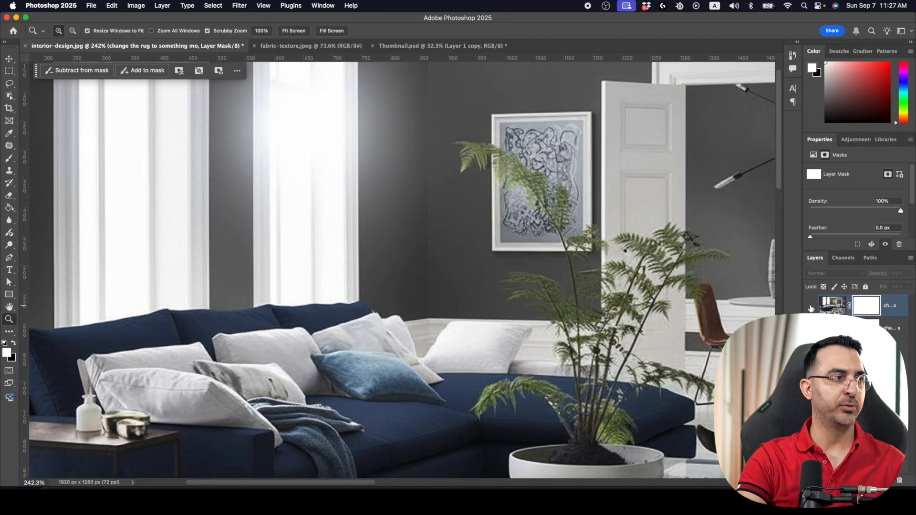
drag(716, 220, 424, 317)
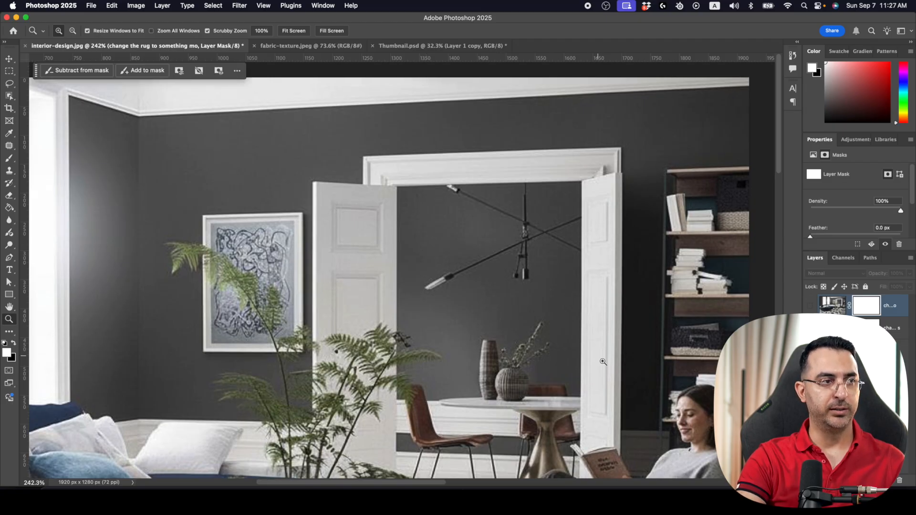
scroll(714, 358, down, 5)
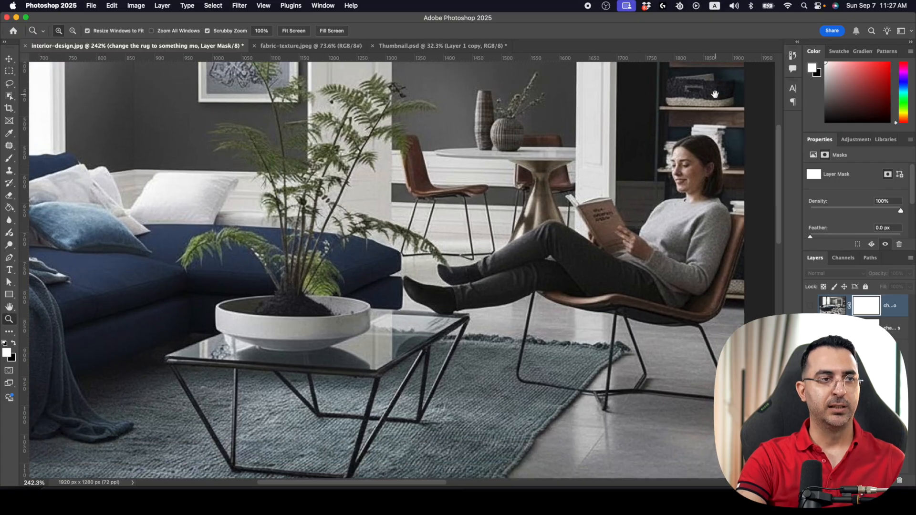
click(810, 306)
Bring the whole room into view and hide the rug-change layer to restore the previous blue rug.
drag(711, 239, 639, 241)
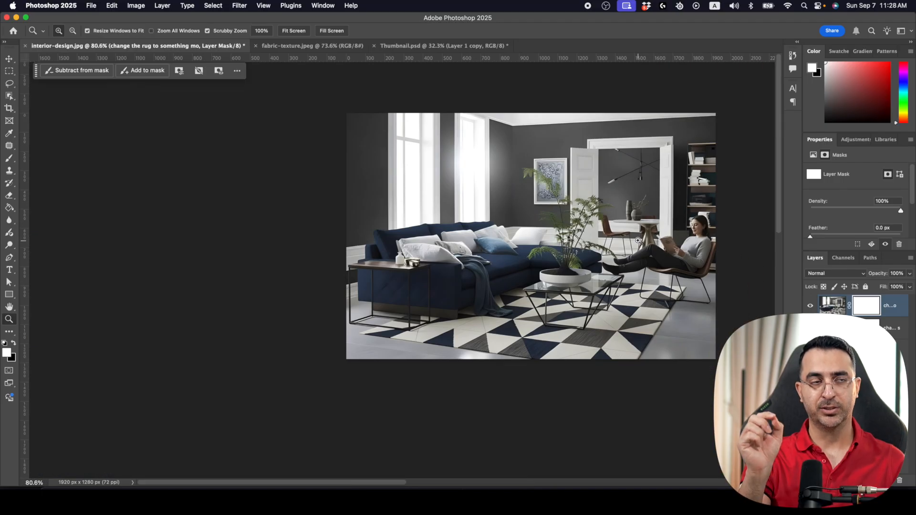
drag(507, 219, 485, 304)
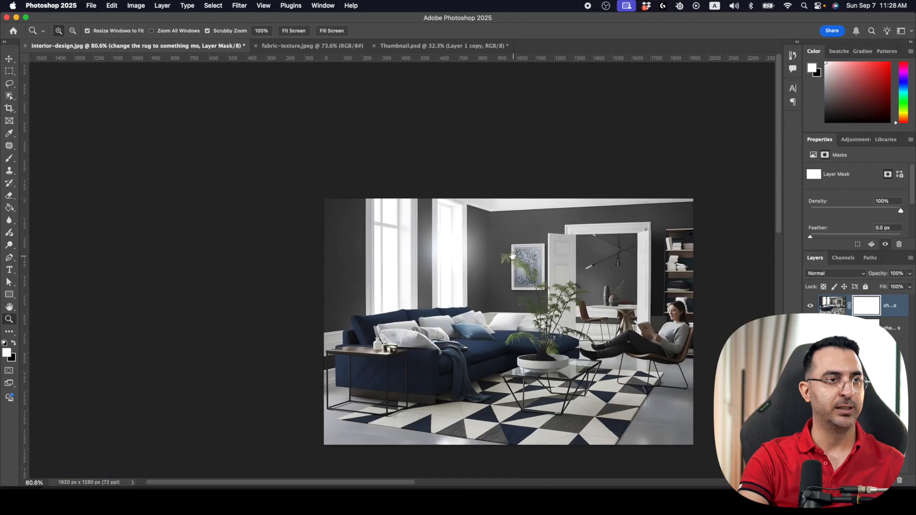
click(808, 307)
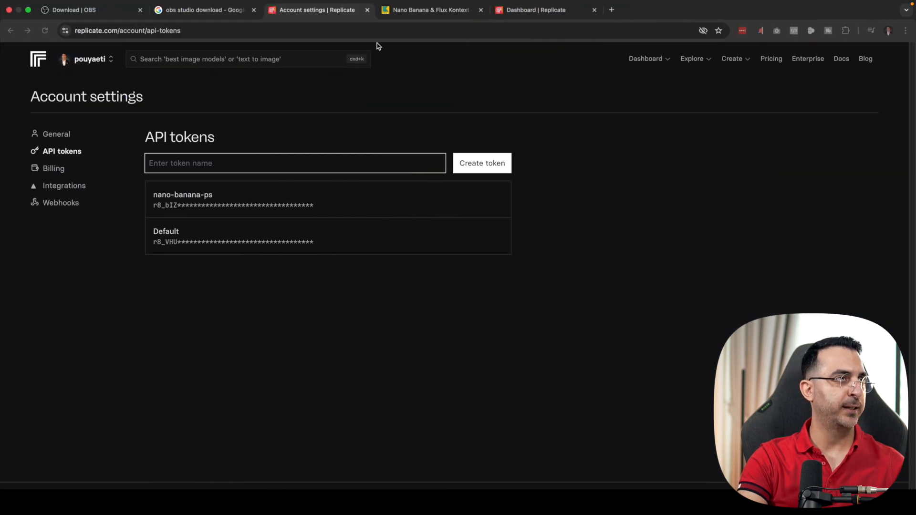
Check the current usage and remaining credit on the refreshed Replicate dashboard in the browser, and return to Photoshop.
click(516, 10)
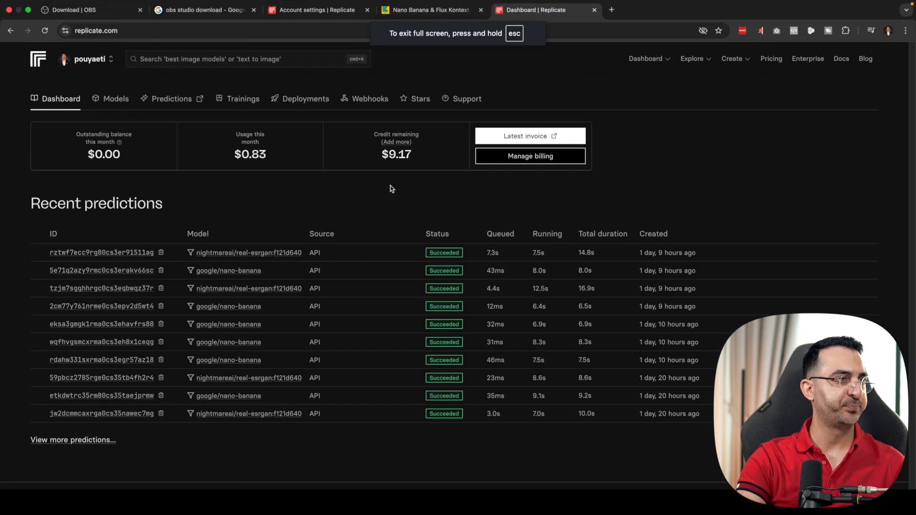
click(45, 31)
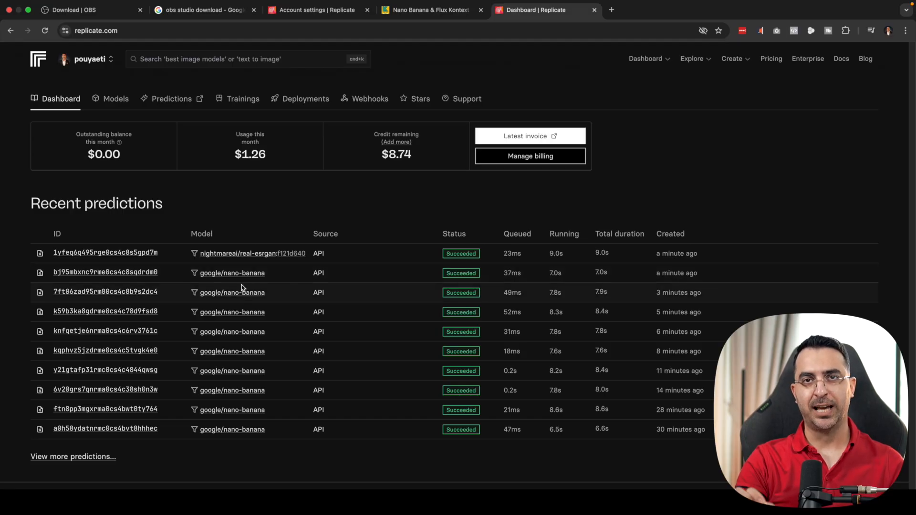
key(ctrl+Left)
key(ctrl+Left)
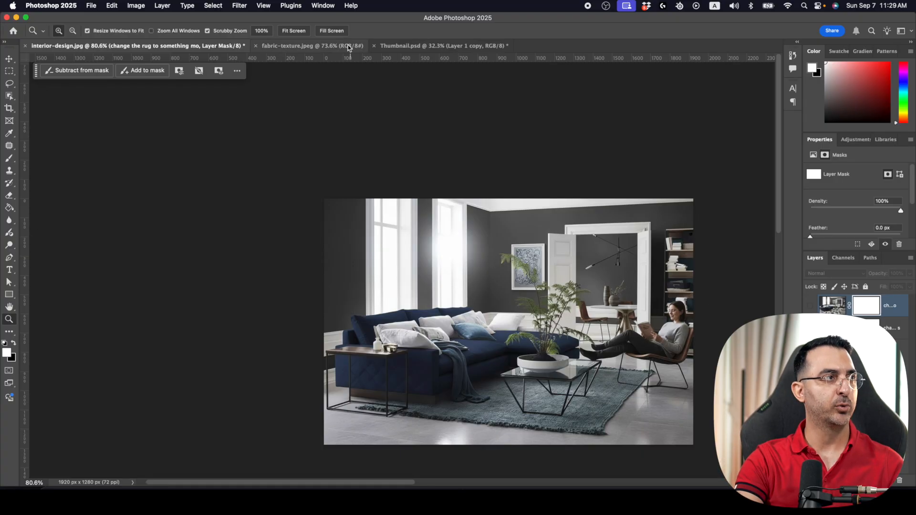
Open Thumbnail.psd, select the "make the banana shining" layer and compare the banana with that layer hidden and shown.
click(446, 46)
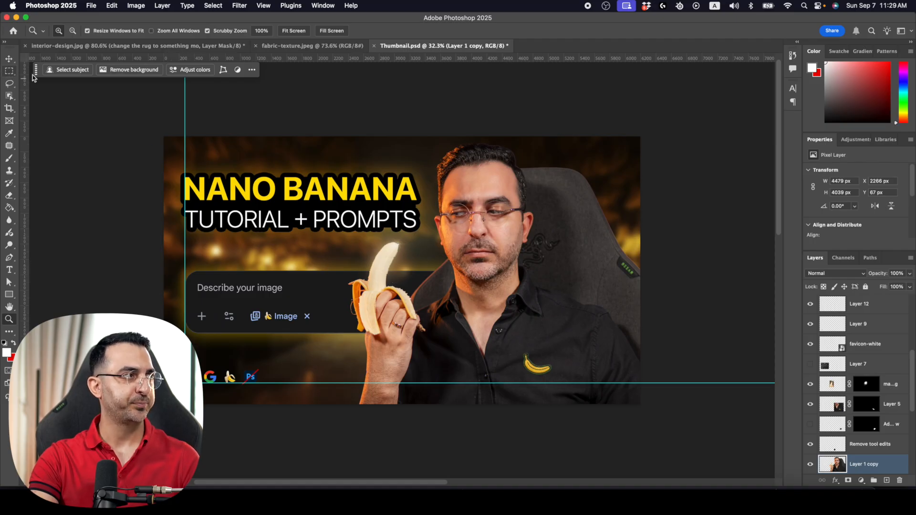
key(v)
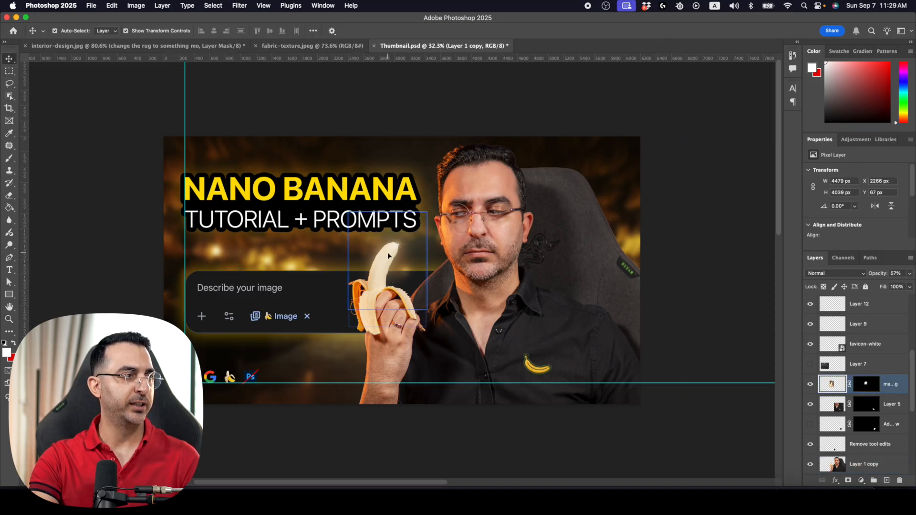
click(389, 256)
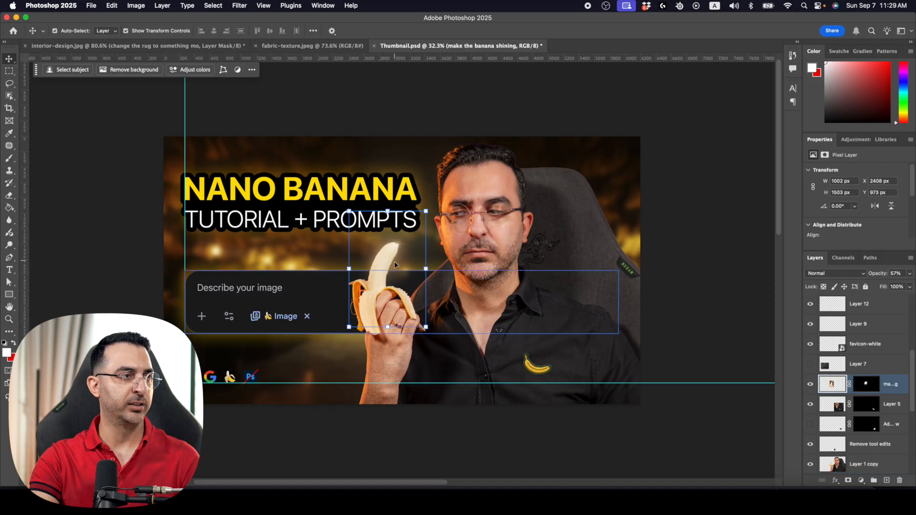
click(811, 385)
click(812, 385)
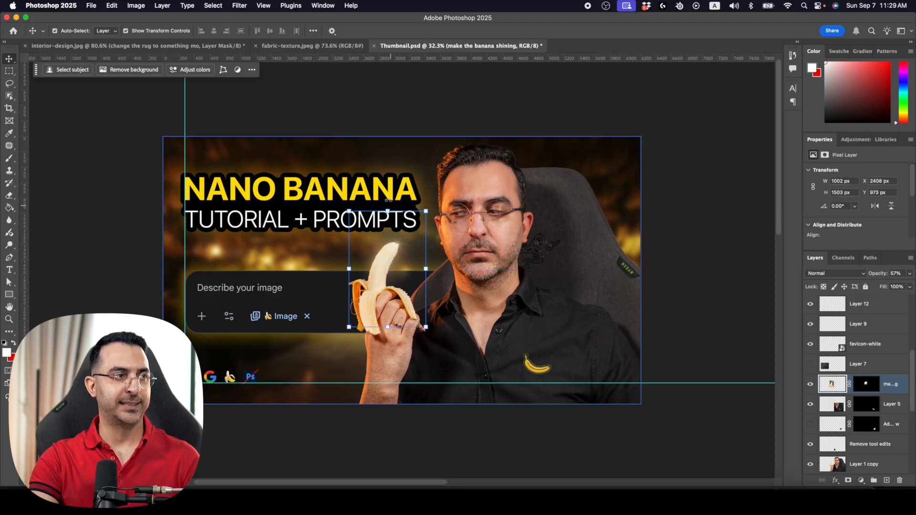
click(811, 385)
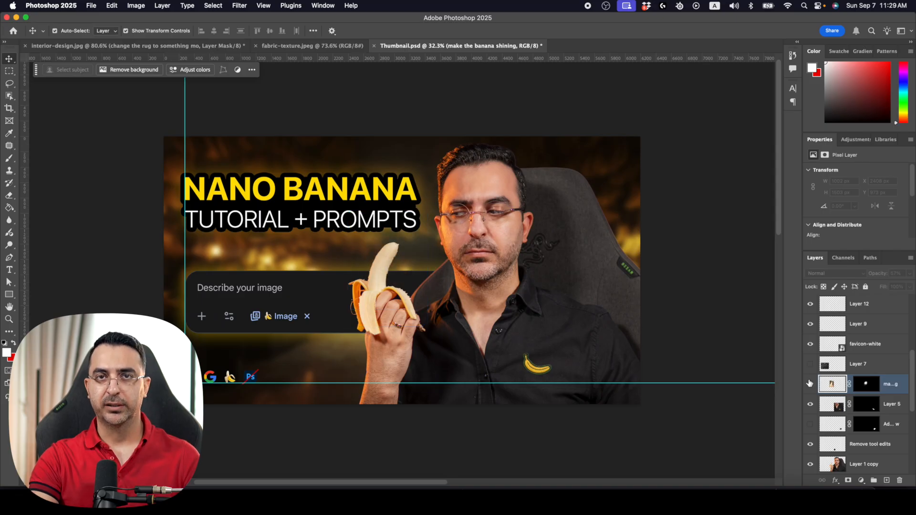
click(810, 384)
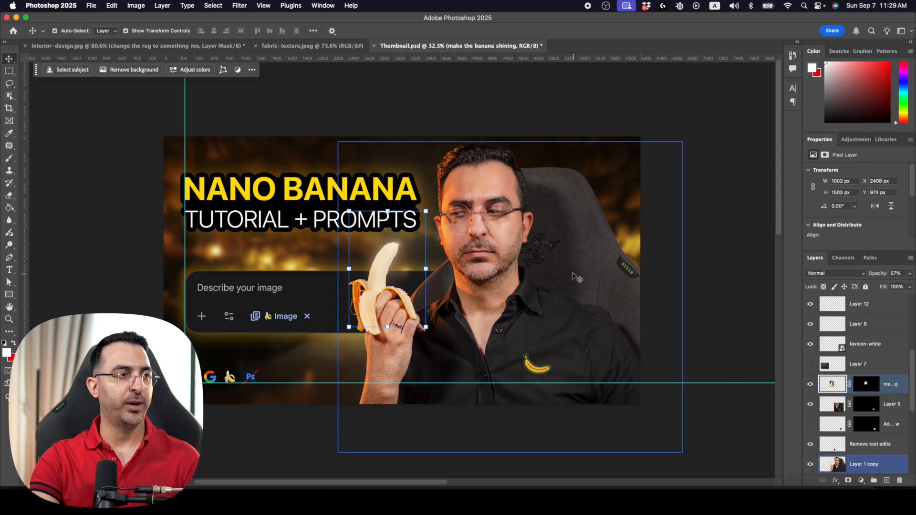
Select Layer 5 and then Layer 1 copy in the thumbnail, and enlarge the banana emblem on the black shirt.
click(539, 371)
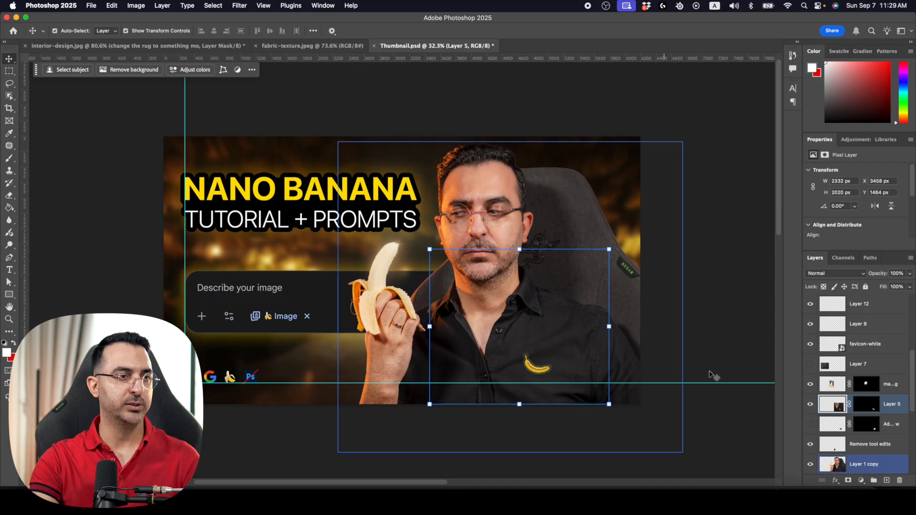
click(840, 464)
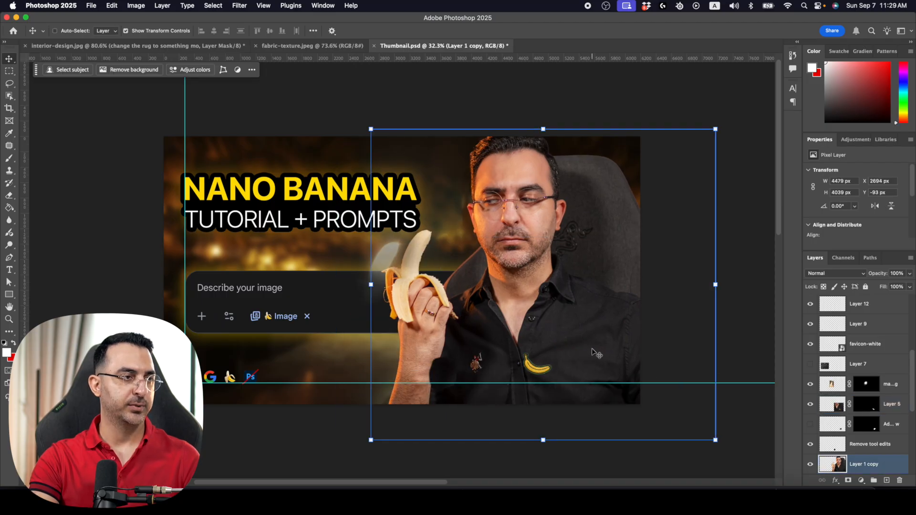
key(z)
drag(541, 360, 577, 364)
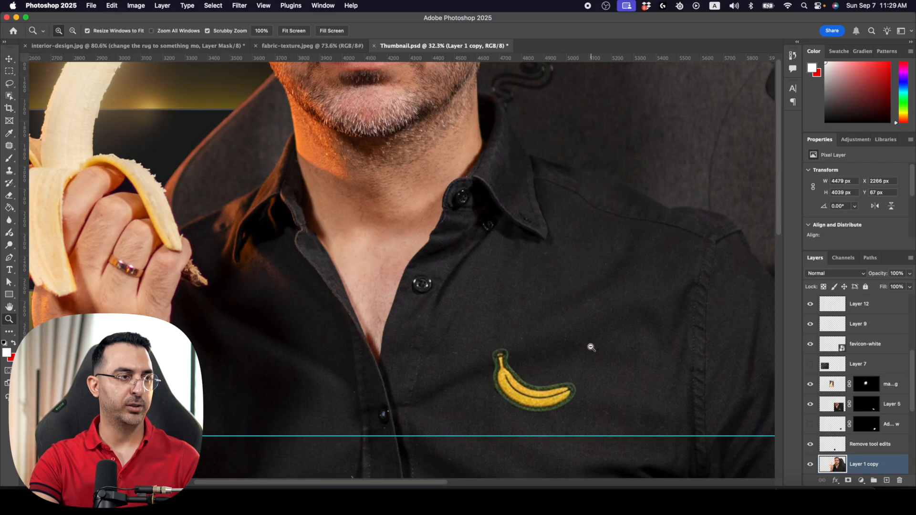
Select Layer 5, compare the shirt with the banana emblem hidden and shown, and bring the whole thumbnail back into view.
key(v)
click(836, 405)
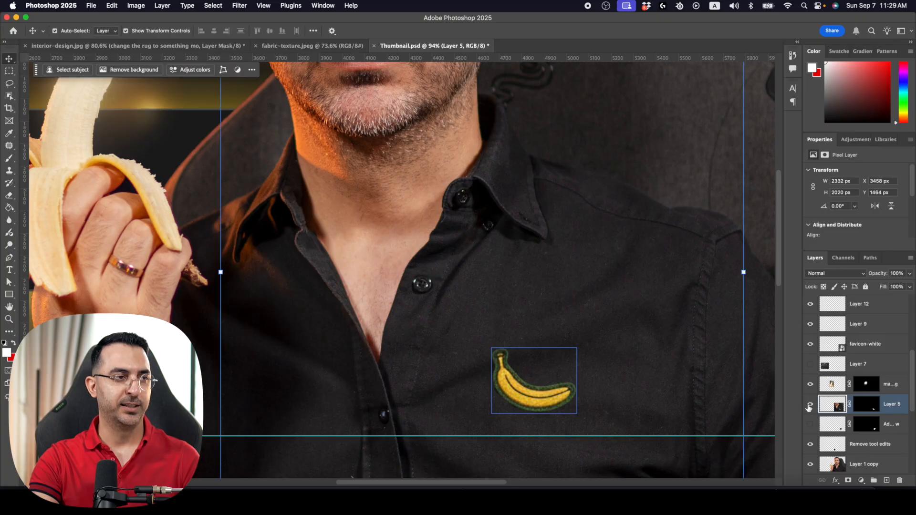
click(809, 405)
click(810, 405)
click(810, 407)
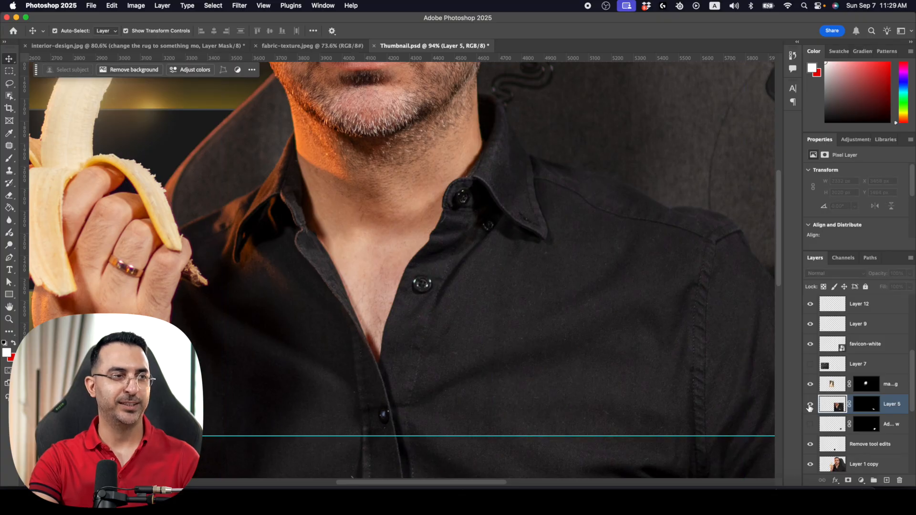
click(809, 406)
key(z)
drag(627, 253, 583, 276)
drag(595, 234, 565, 275)
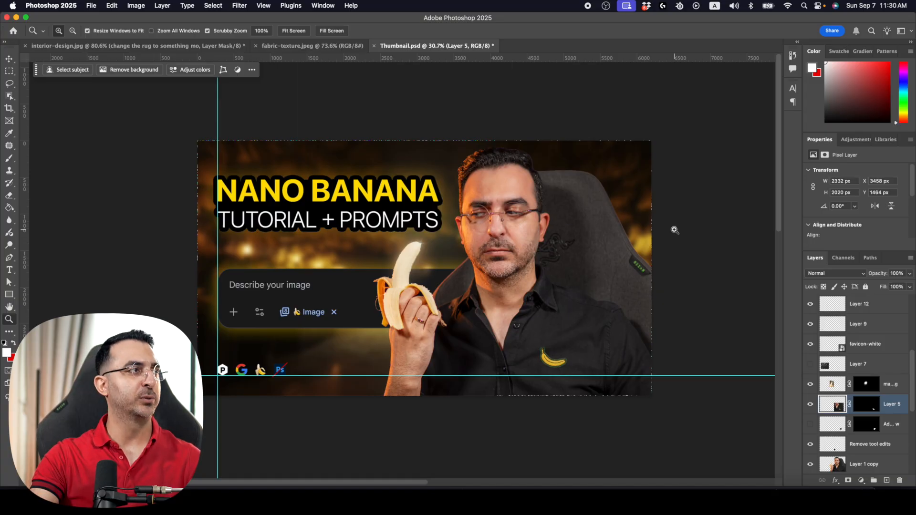
Switch to interior-design.jpg and paint a selection over the middle of the sofa down to the rug with the Selection Brush.
click(186, 47)
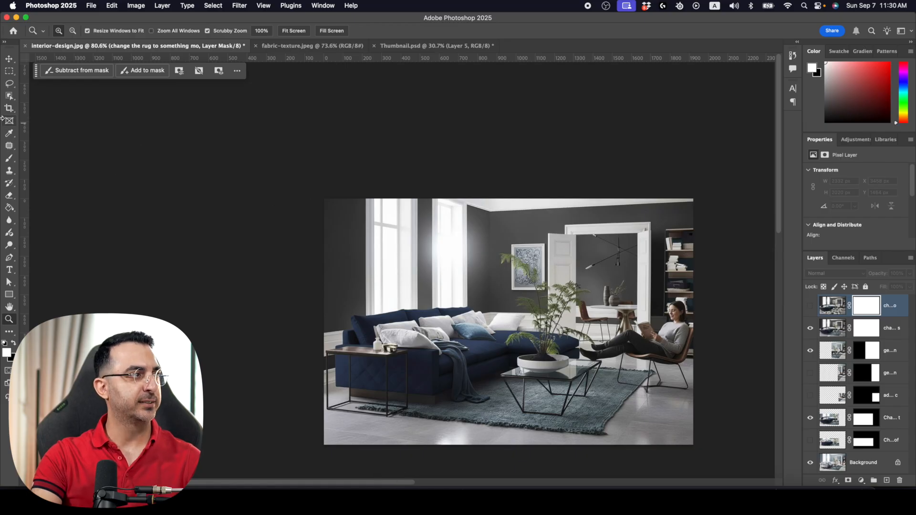
click(9, 95)
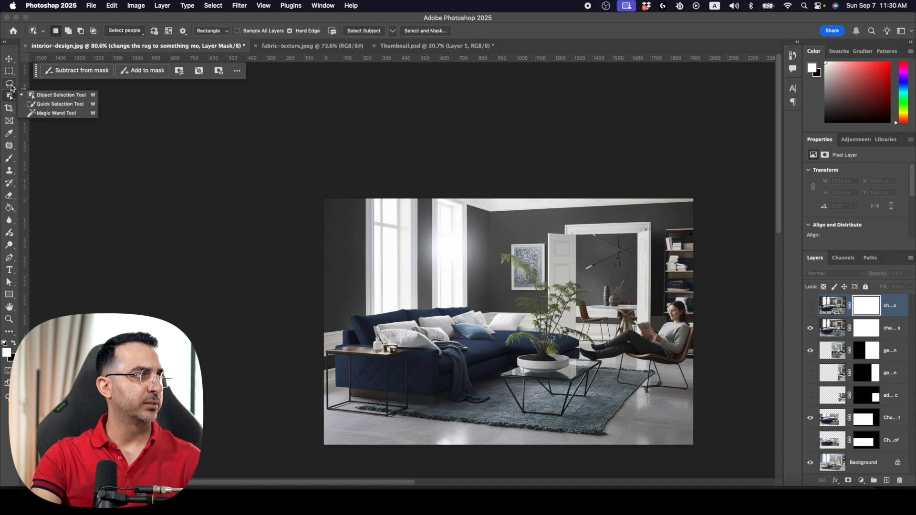
click(10, 84)
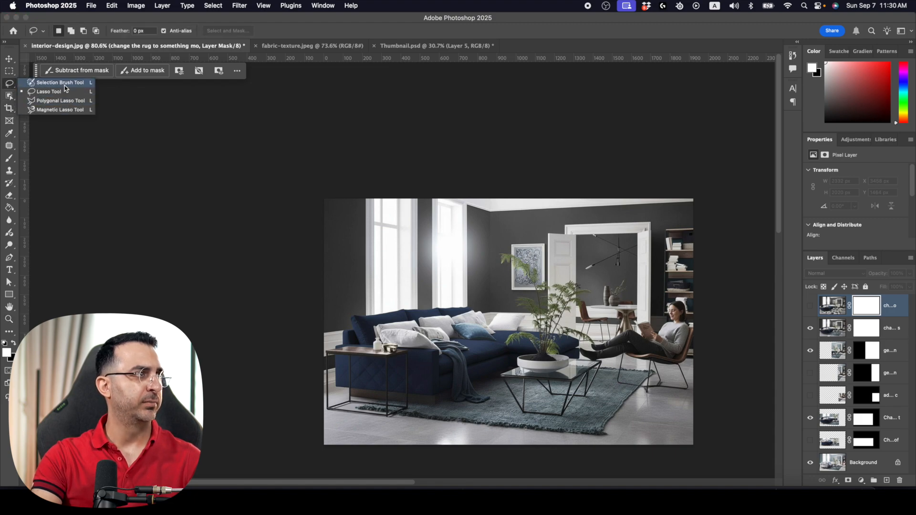
click(60, 84)
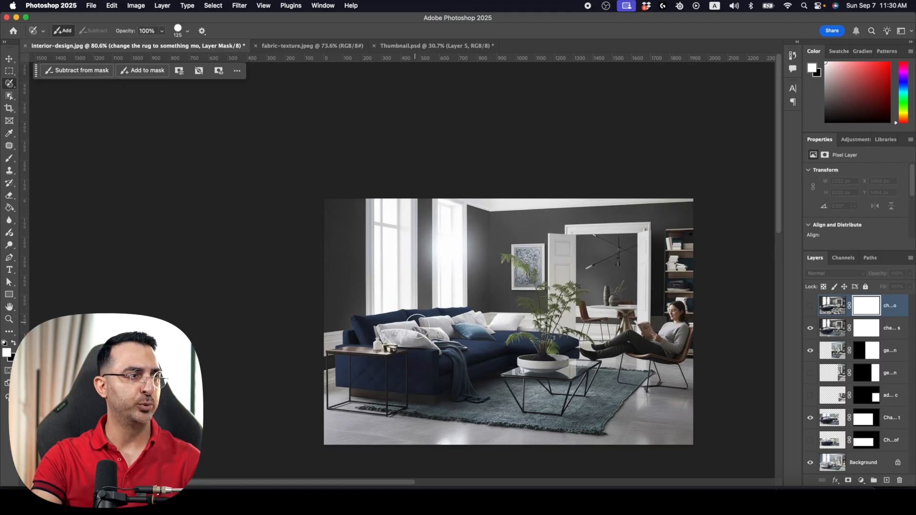
mouse_move(435, 308)
mouse_down()
mouse_move(466, 322)
mouse_move(484, 340)
mouse_move(509, 385)
mouse_move(503, 406)
mouse_move(492, 353)
mouse_move(443, 311)
mouse_move(488, 376)
mouse_move(491, 401)
mouse_move(489, 357)
mouse_move(492, 381)
mouse_move(446, 307)
mouse_up()
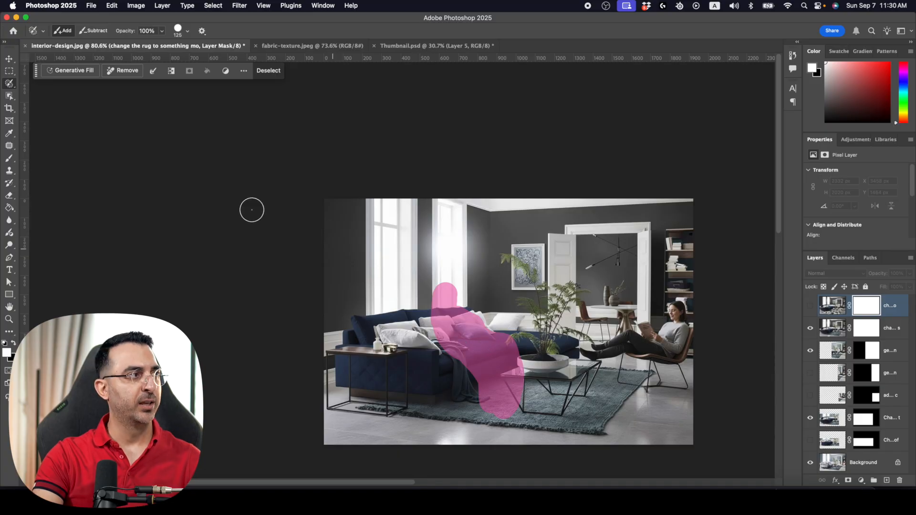
Try a rectangular marquee selection over the same sofa area and undo it to restore the brushed selection.
click(10, 71)
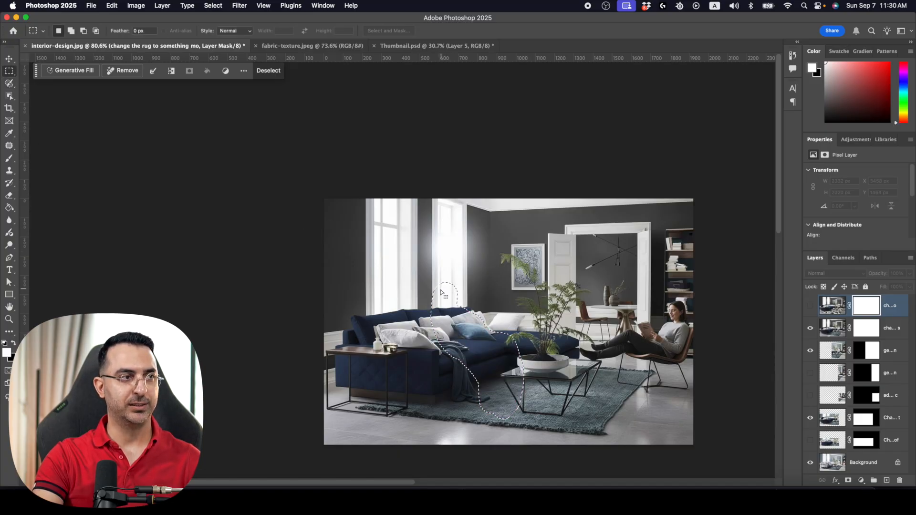
drag(434, 283, 526, 414)
key(super+z)
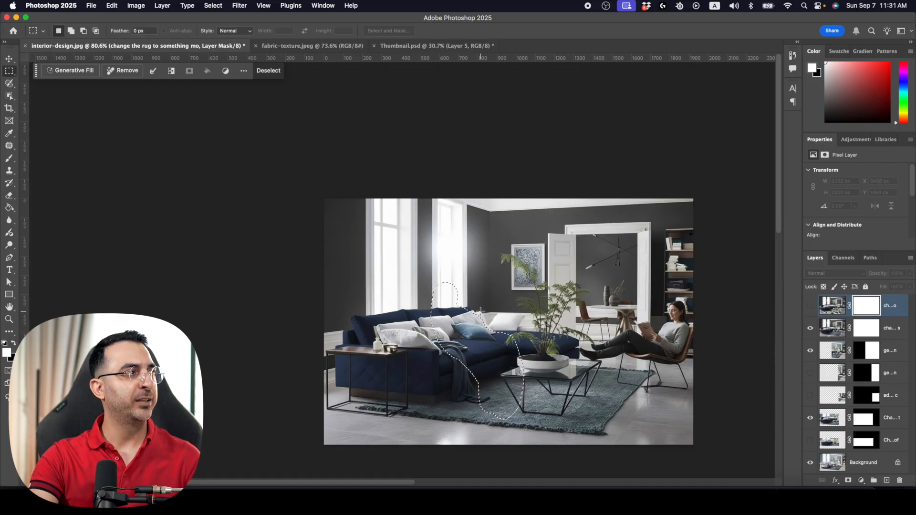
Run the Nano-Banana script on the selection with the prompt "add a person sitting on the sofa" and generate the result.
click(90, 6)
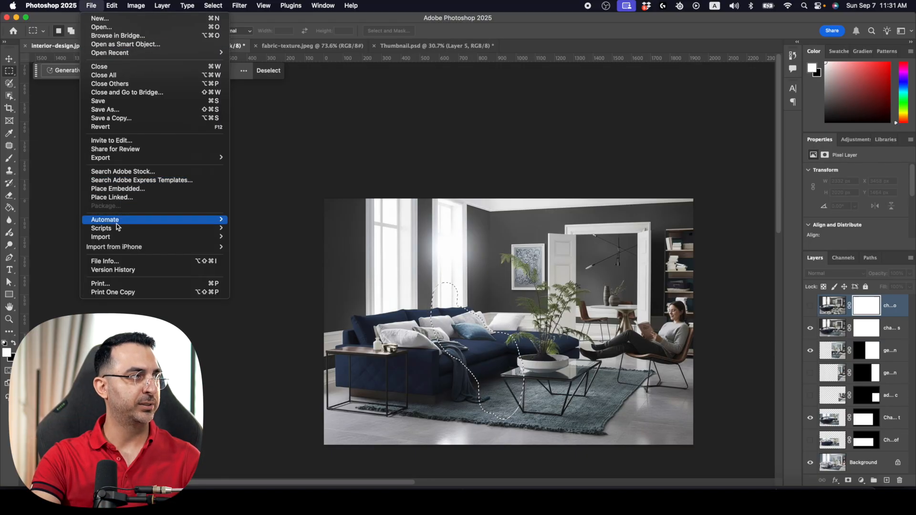
mouse_move(157, 228)
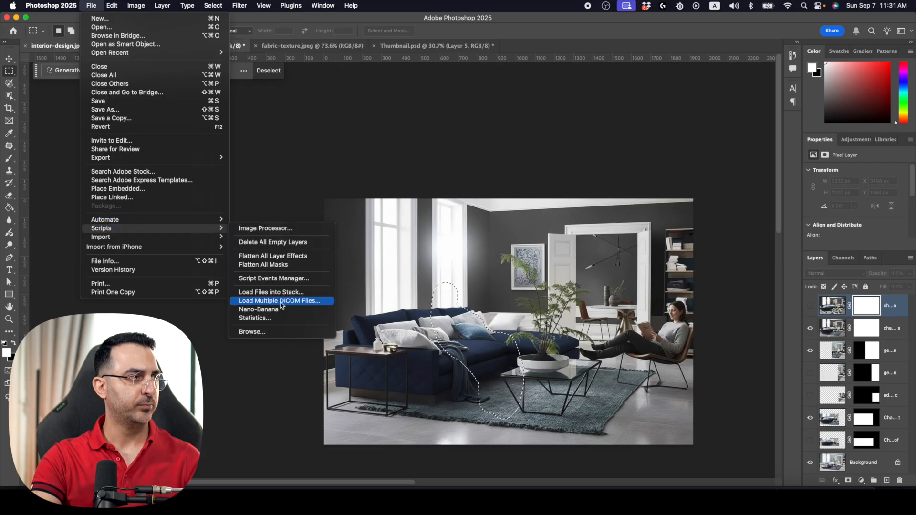
click(259, 309)
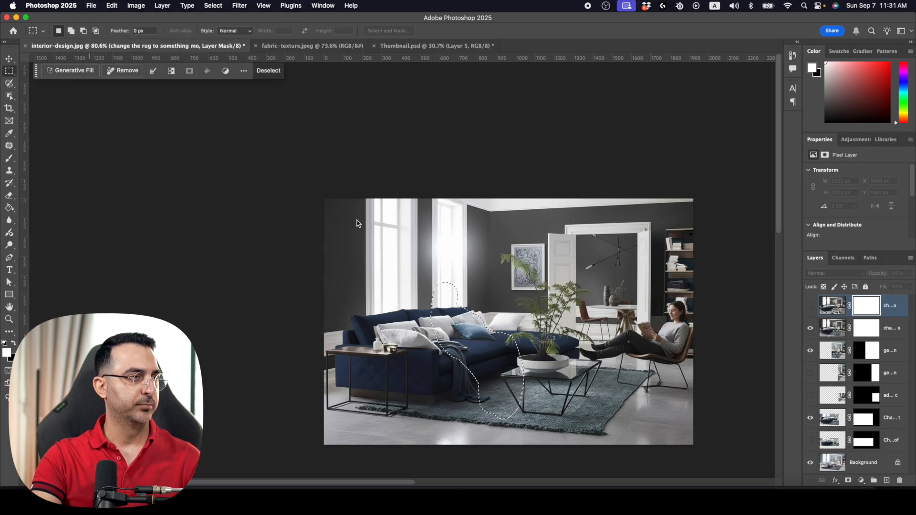
text(add a person sitting on the s)
text(ofa)
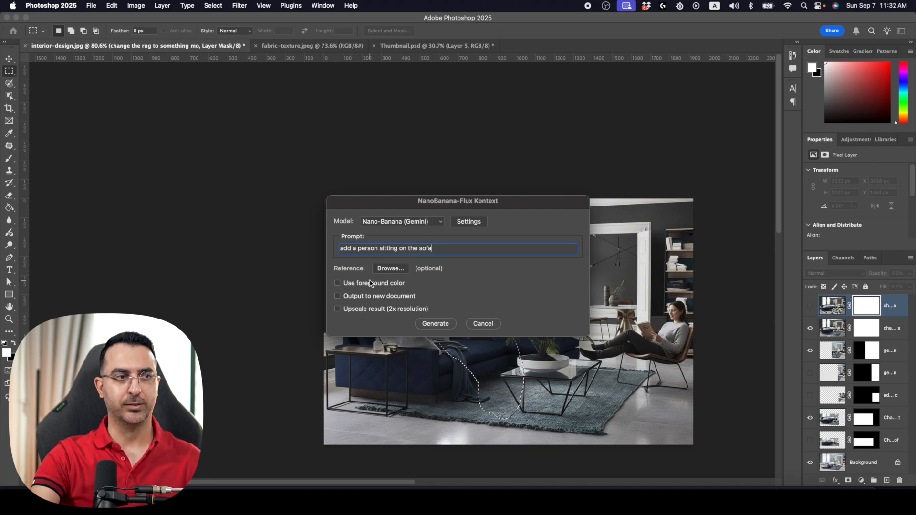
click(427, 322)
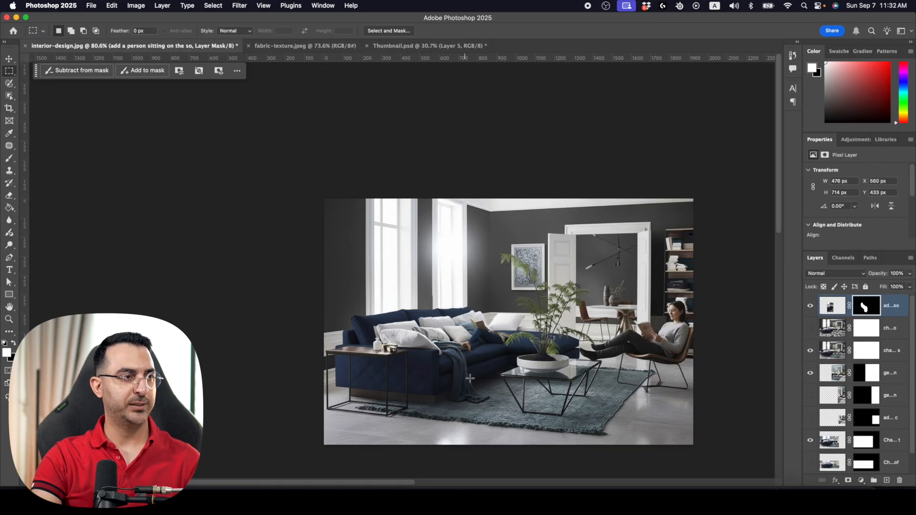
Paint the generated layer's mask in white with a 600 px brush around the sofa to reveal the whole seated woman.
key(z)
drag(476, 341, 553, 329)
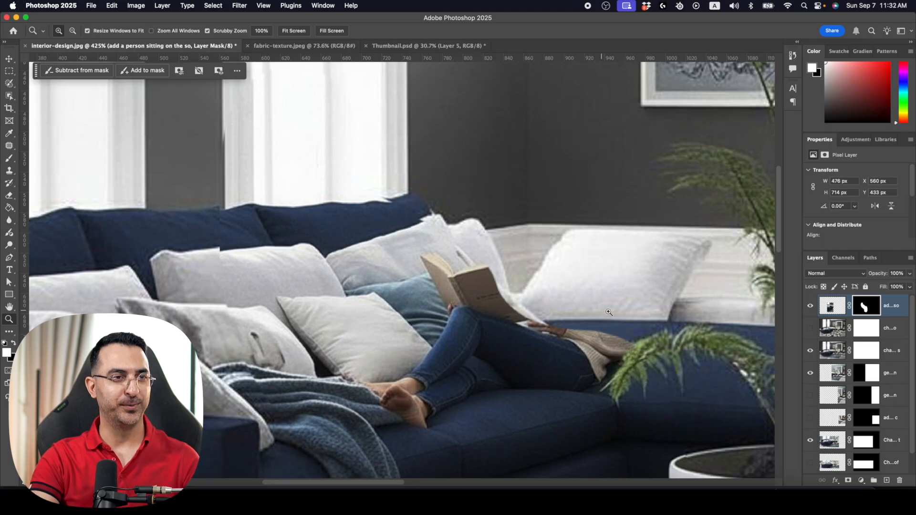
scroll(587, 300, right, 3)
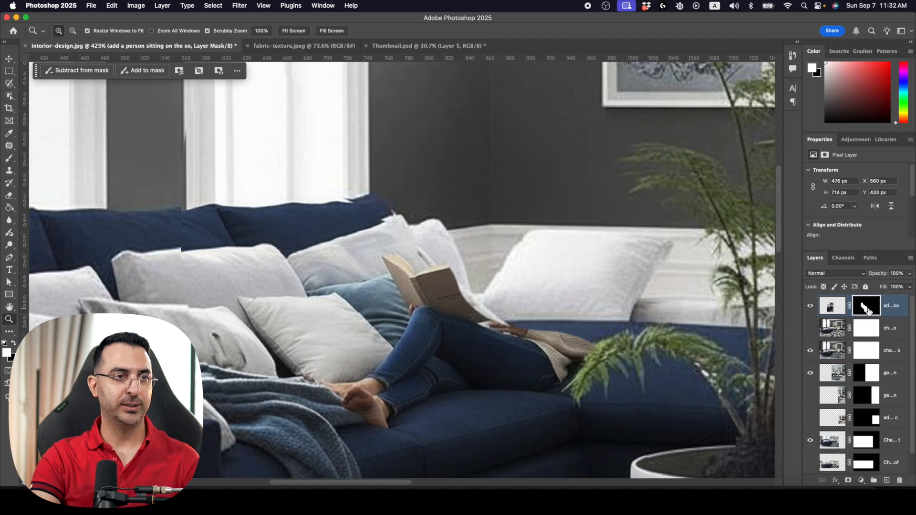
click(867, 310)
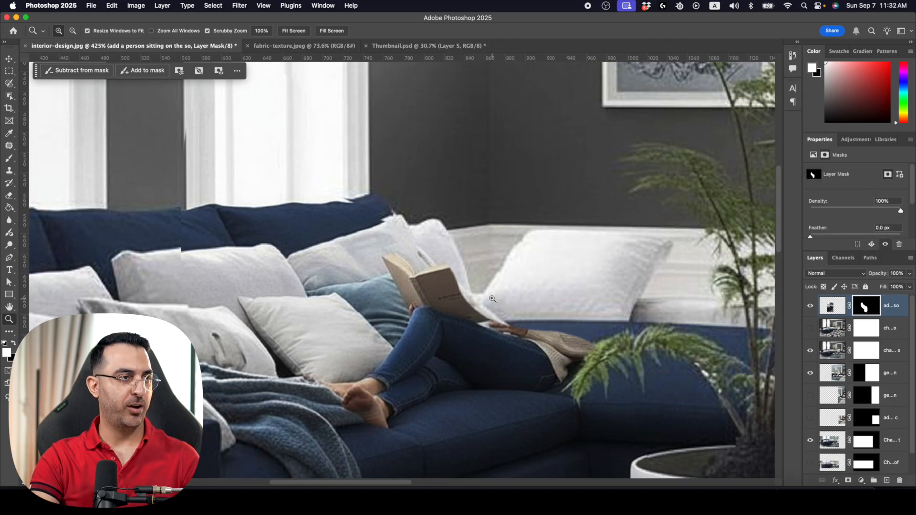
drag(492, 299, 442, 297)
key(b)
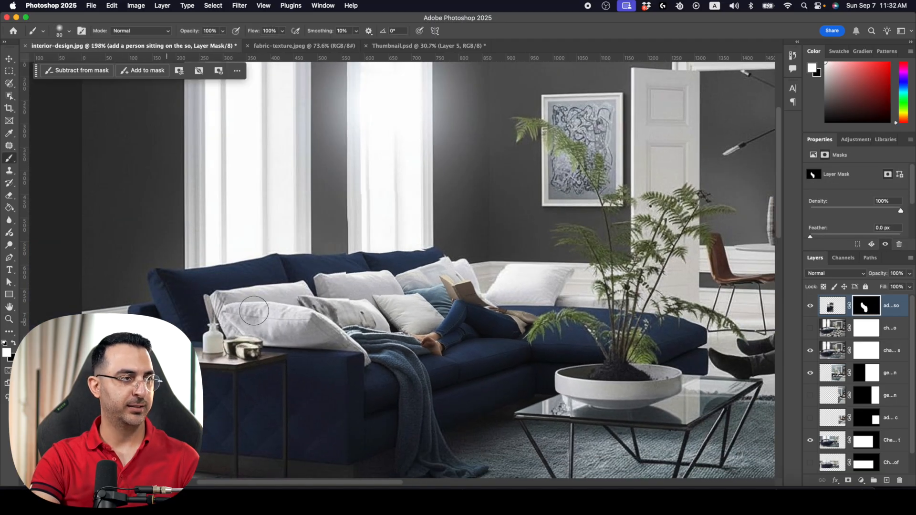
key(bracketright)
key(bracketright)
key(bracketright)
key(bracketright)
key(bracketright)
key(bracketright)
key(bracketright)
key(bracketright)
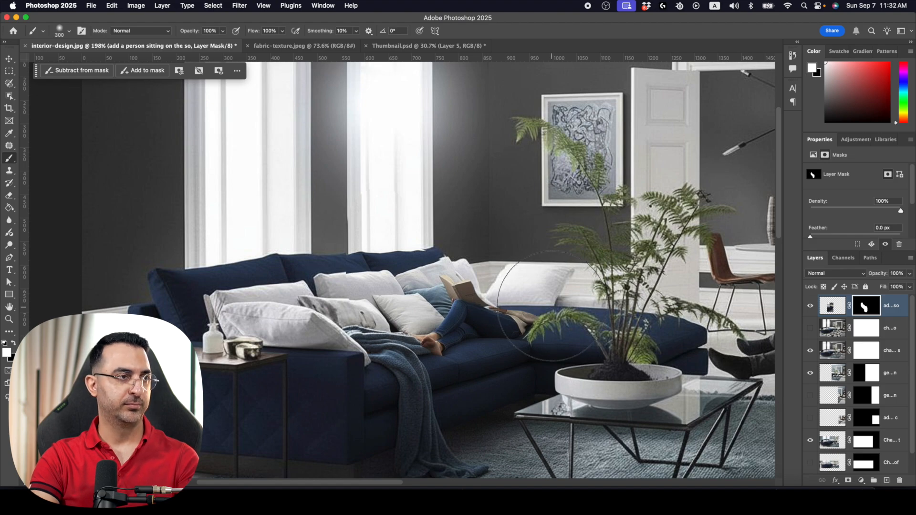
key(bracketright)
key(bracketright)
key(bracketright)
mouse_move(530, 267)
mouse_down()
mouse_move(515, 233)
mouse_move(497, 224)
mouse_up()
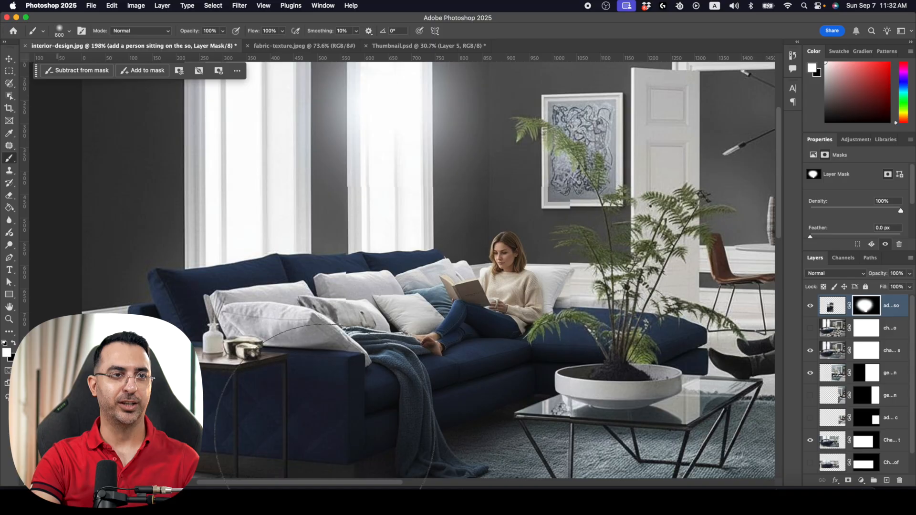
Examine the woman on the sofa up close and bring the surrounding sofa and side table back into view.
key(z)
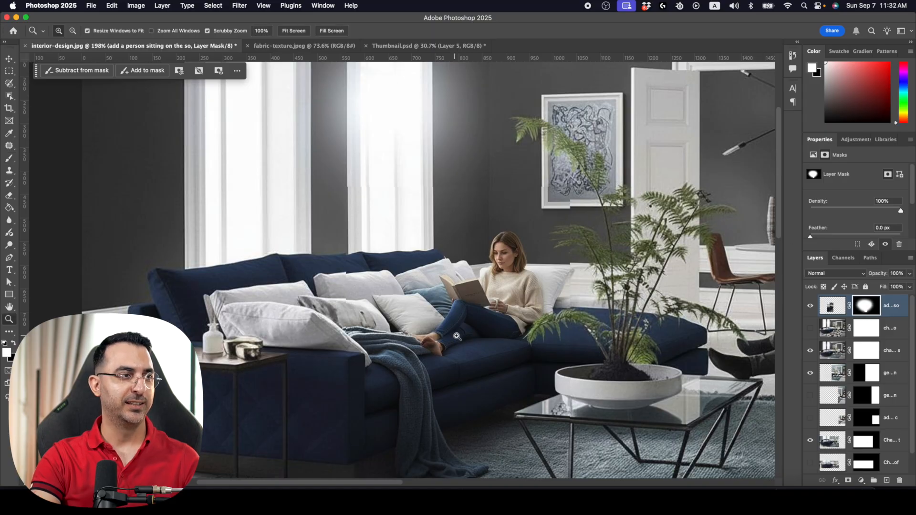
click(508, 282)
alt+click(508, 281)
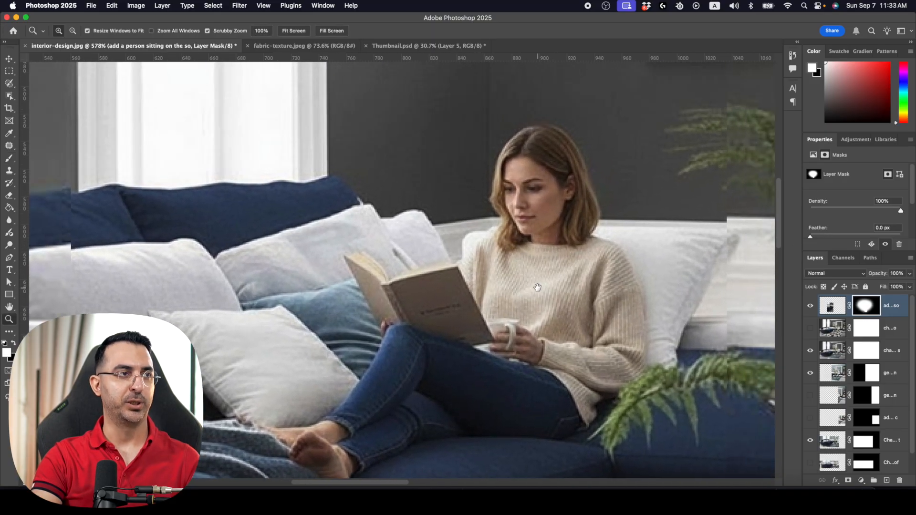
alt+click(618, 282)
alt+click(618, 282)
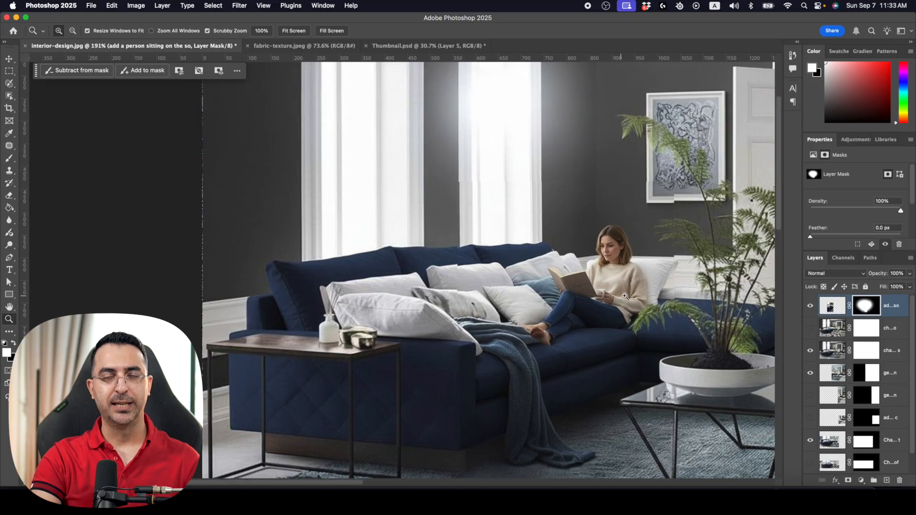